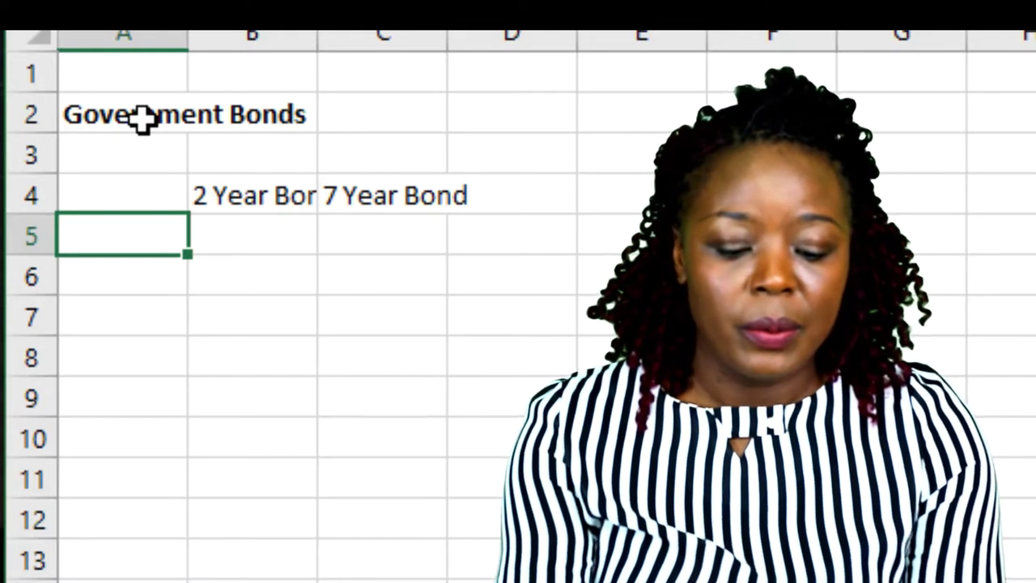
Add a Coupon Rate row in row 5 with 9% for the 2 Year Bond and 12% for the 7 Year Bond.
type("Coupon Rate")
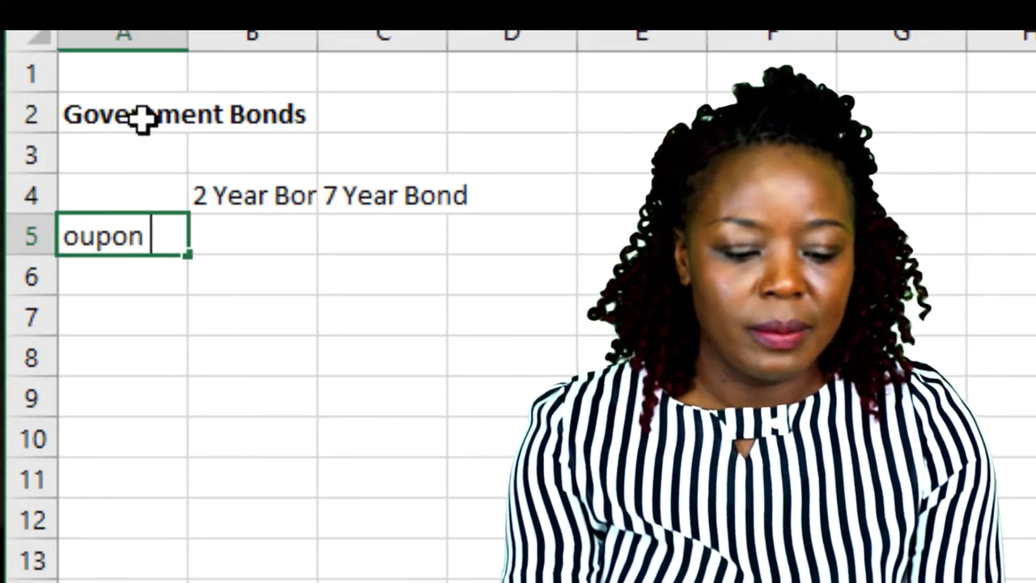
key("Tab")
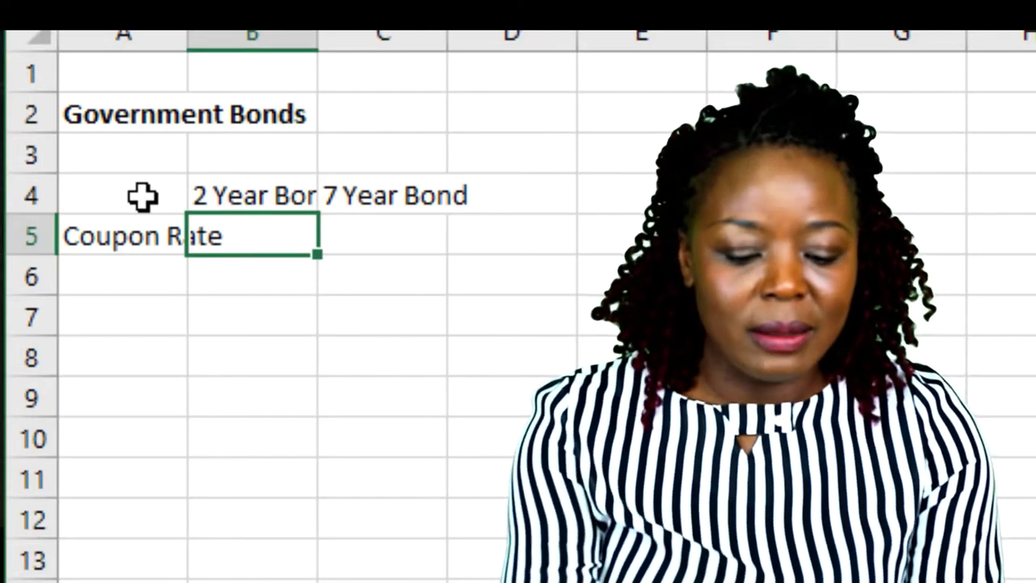
type("9%")
key("Tab")
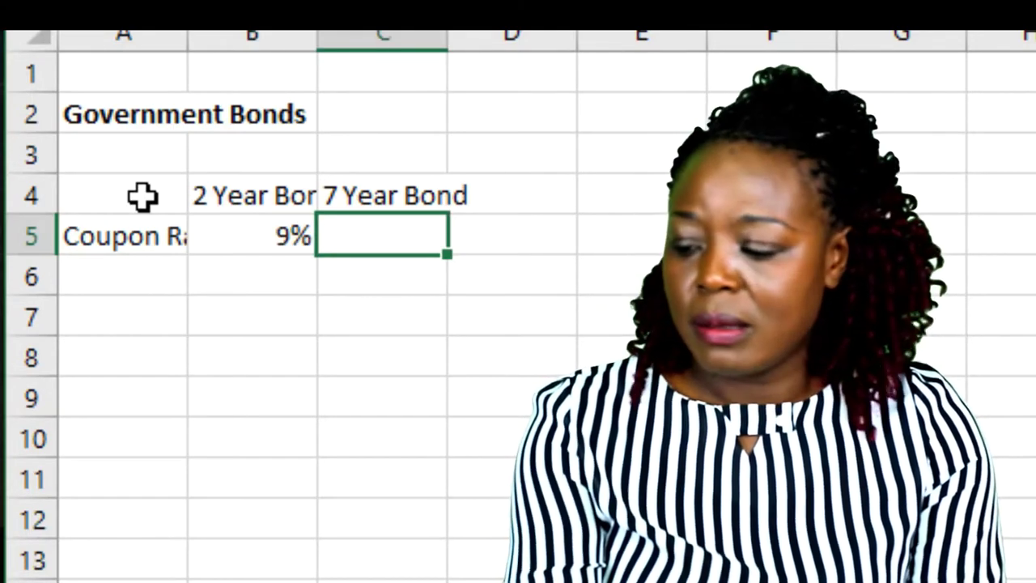
type("12%")
key("Return")
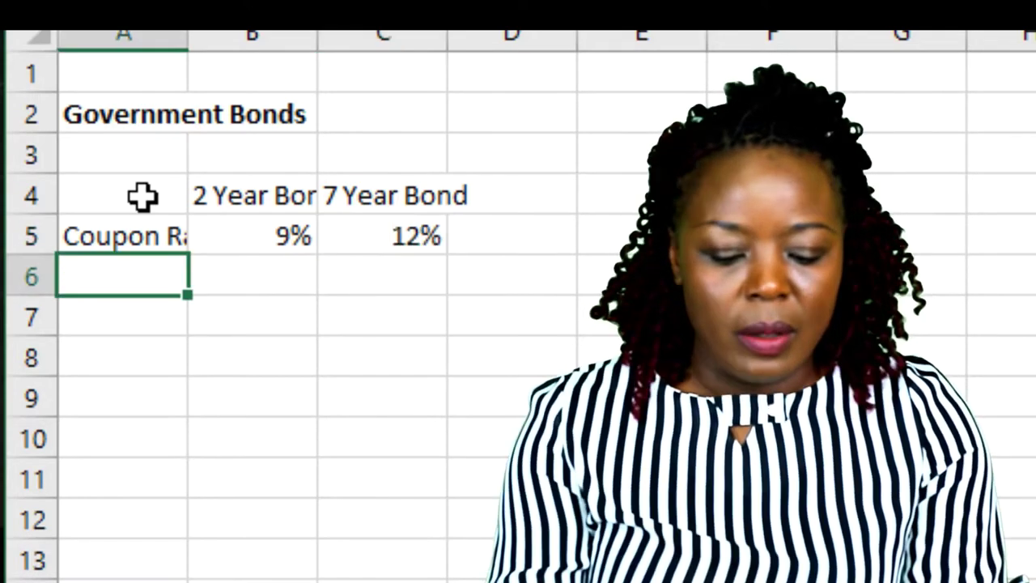
Add a Maturity Date row in row 6 with 3 May 2024 for the 2 Year Bond and 3 May 2029 for the 7 Year Bond.
type("Maturit")
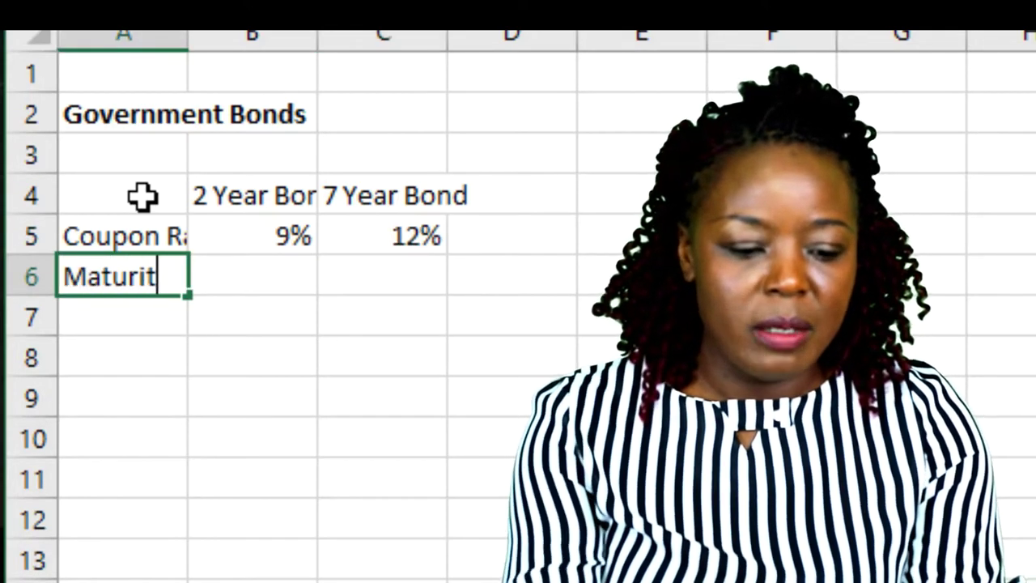
type("y Date")
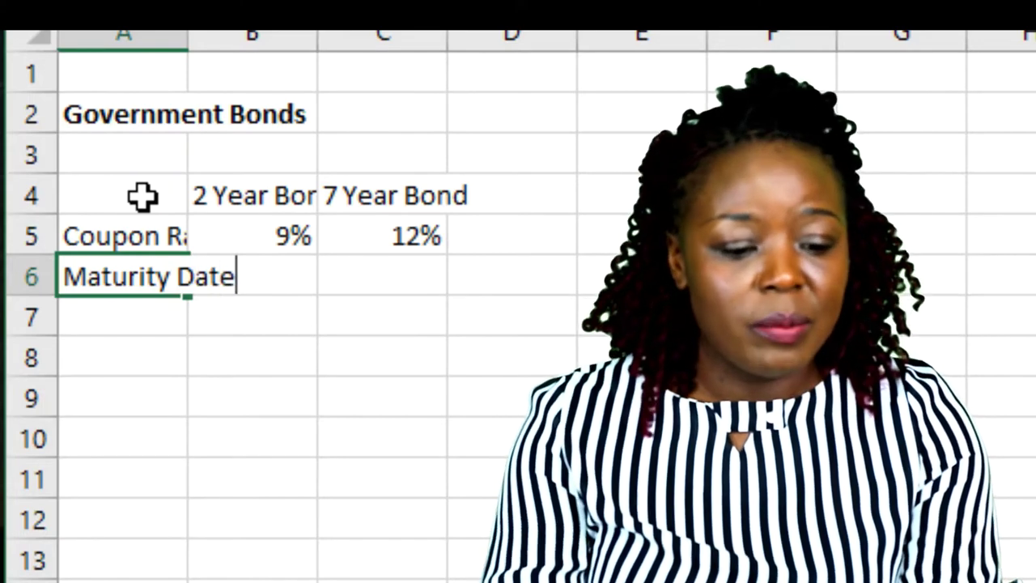
key("Tab")
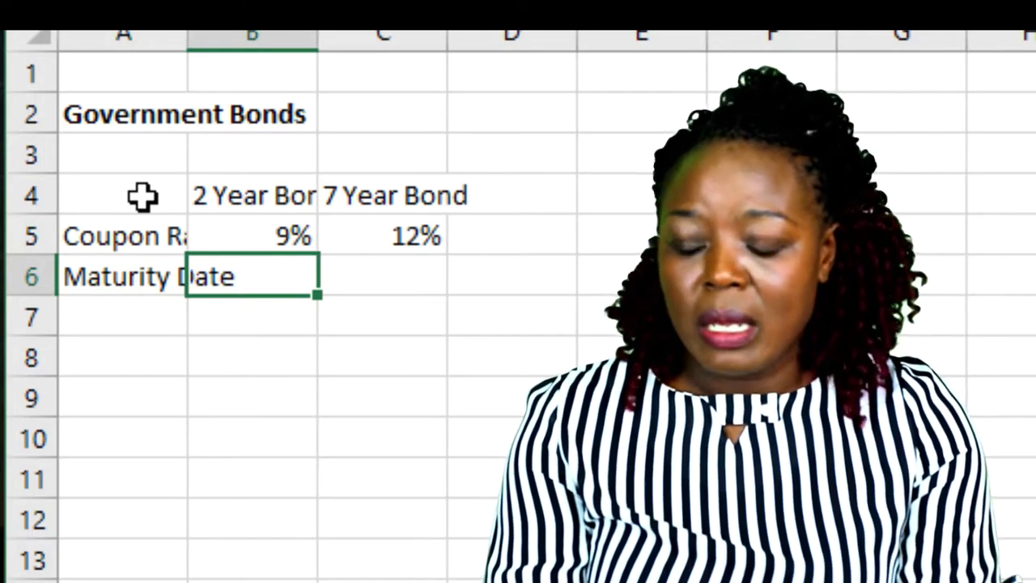
type("3 may")
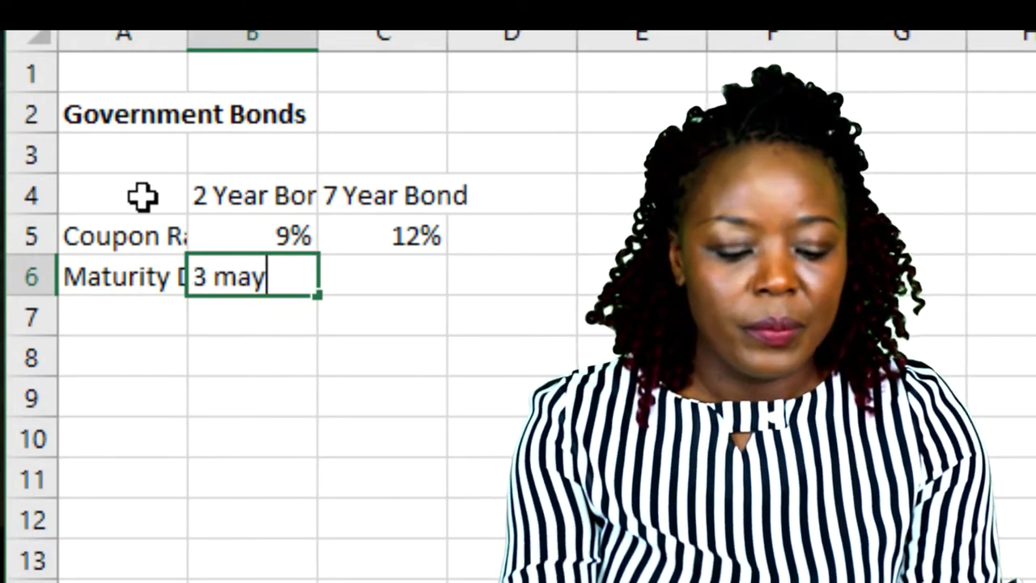
type(" 2024")
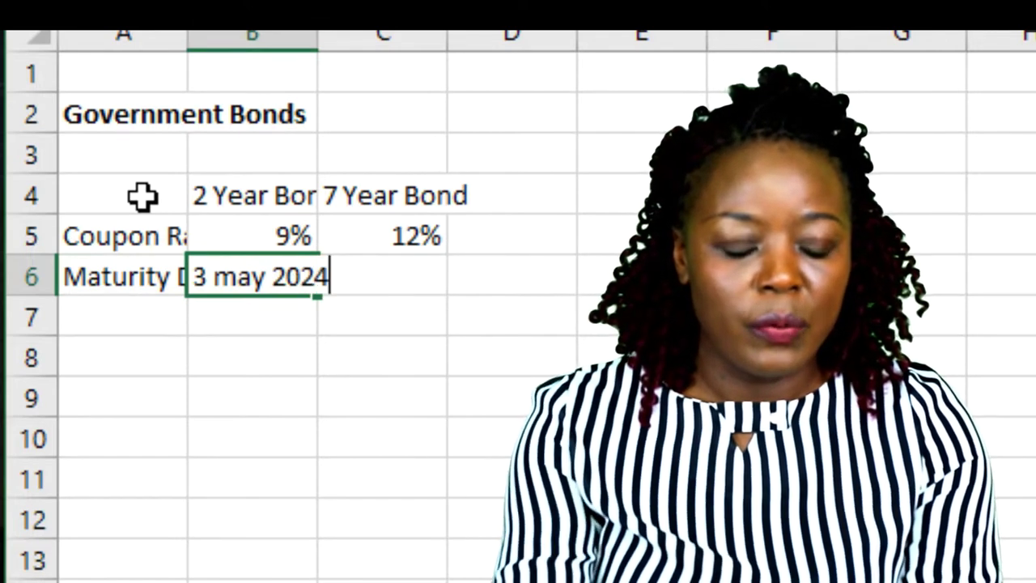
key("Tab")
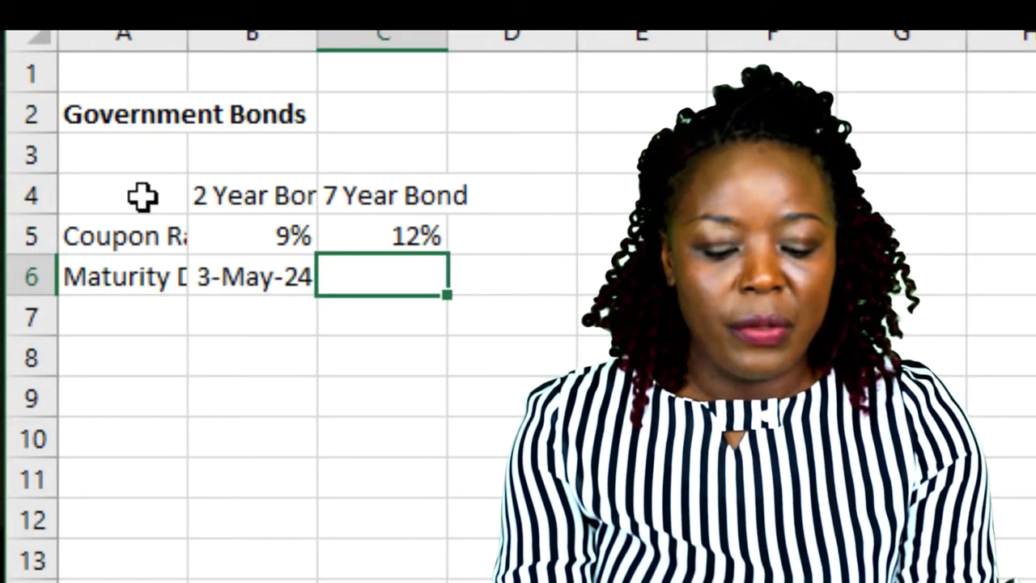
type("3 May 20")
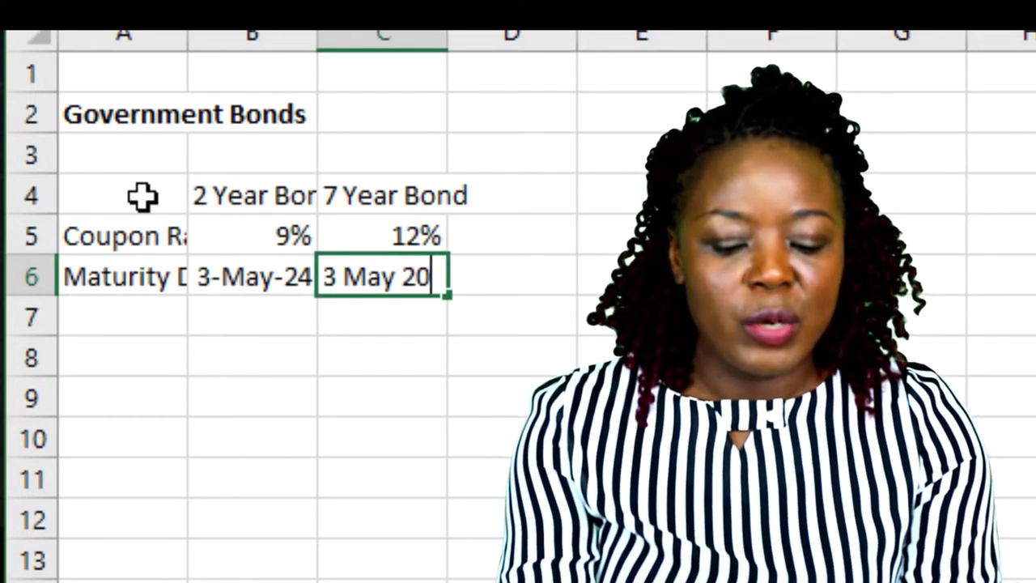
type("29")
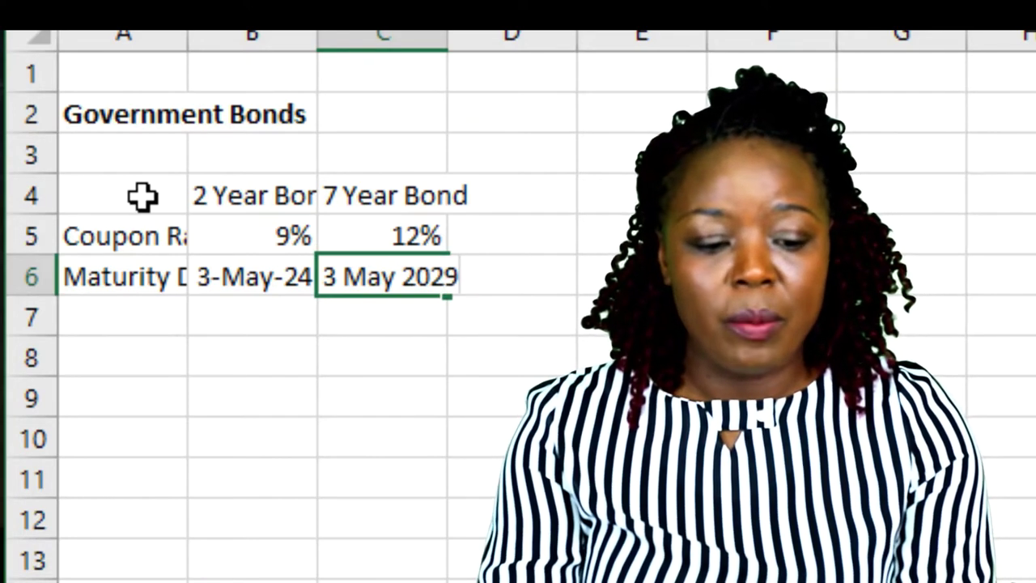
key("Return")
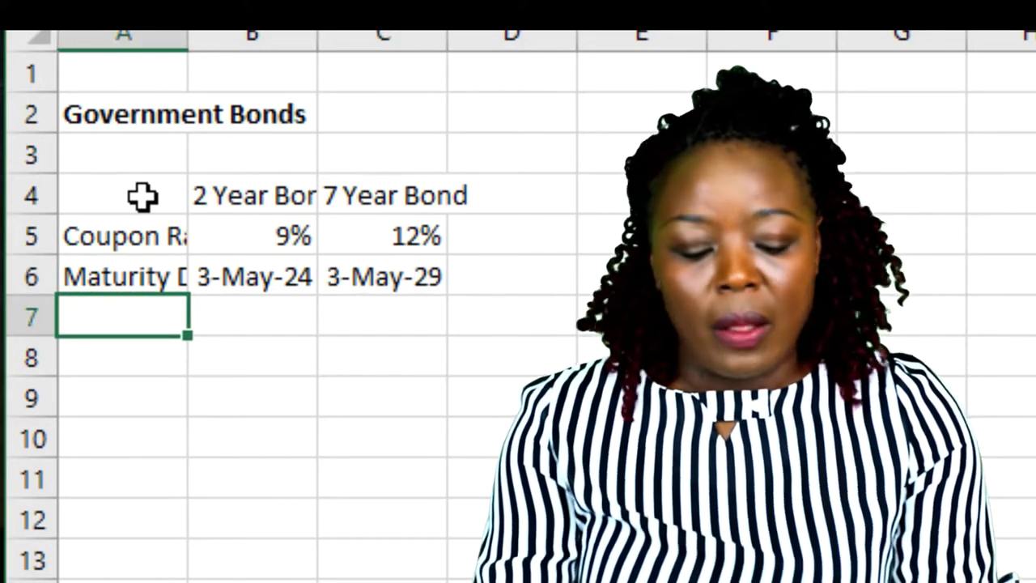
Label cell A7 as Cut off Price.
type("C")
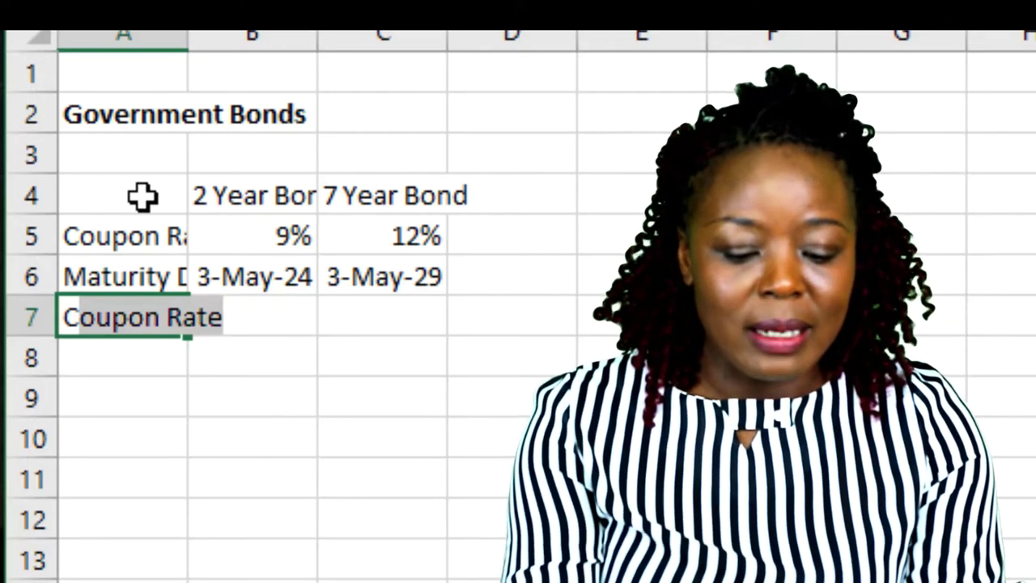
type("uts")
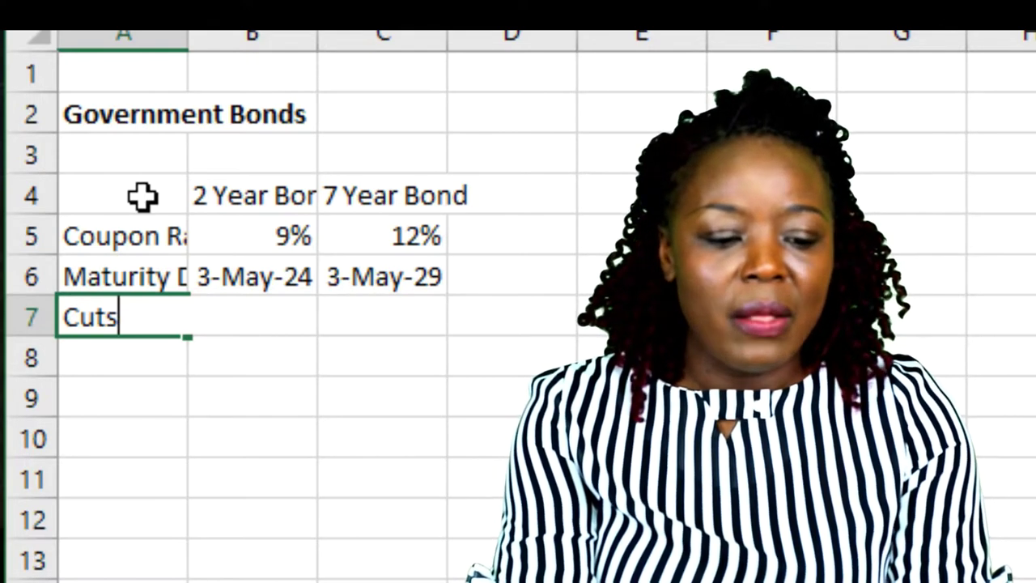
key("BackSpace")
type("off")
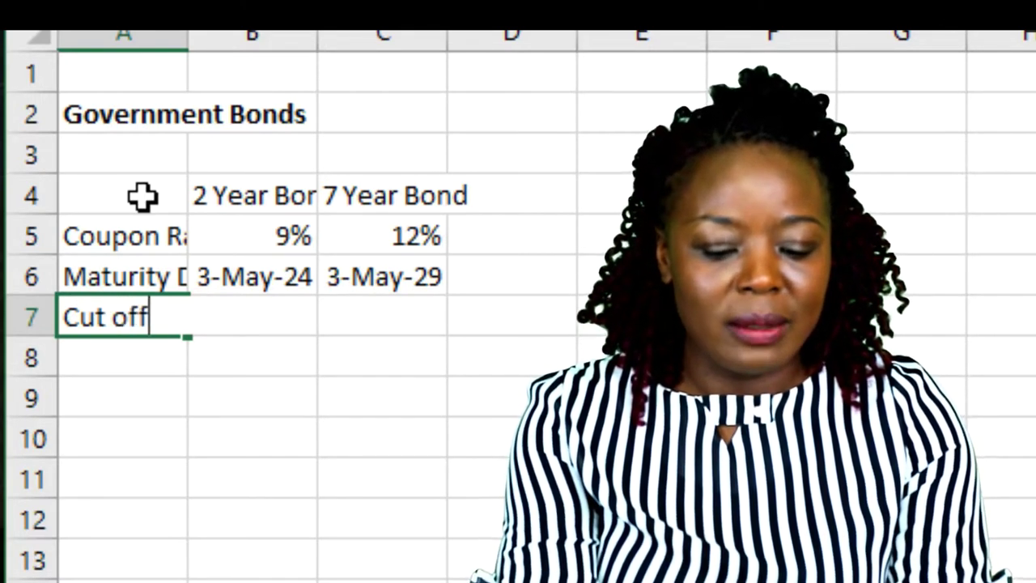
type(" Pri")
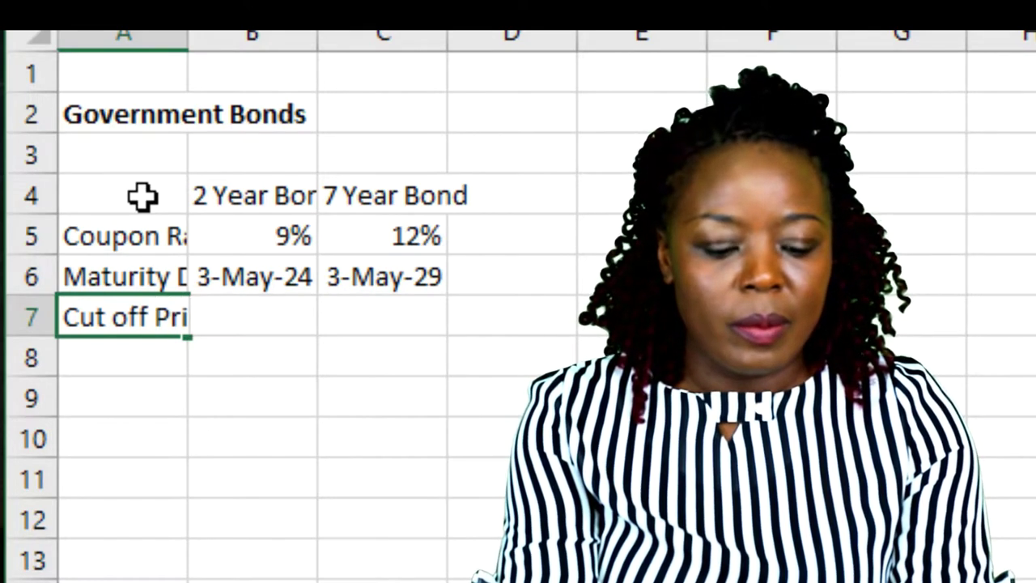
type("ce")
key("Tab")
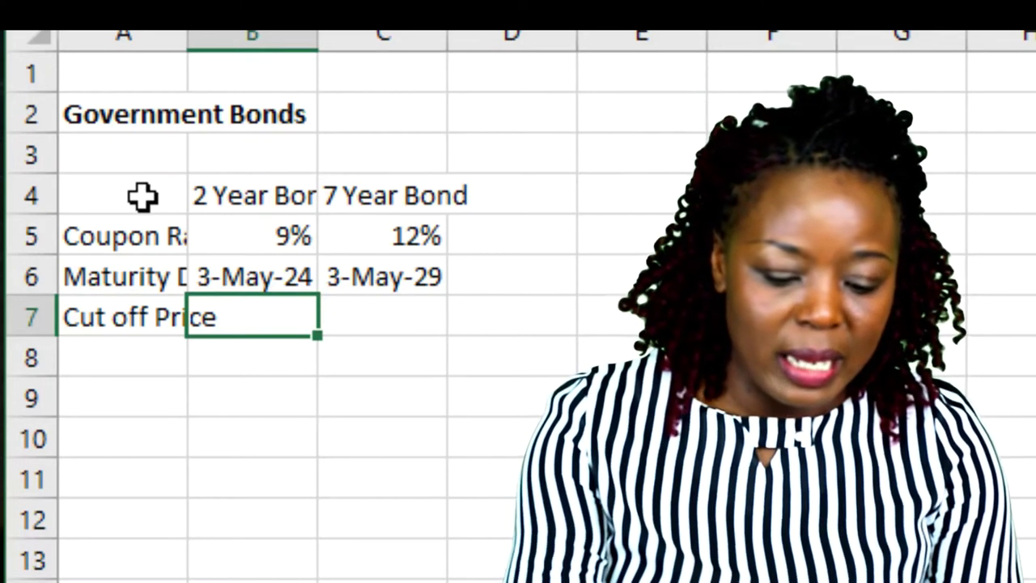
Enter the cut off prices in row 7: 85.6406 for the 2 Year Bond and 59.0985 for the 7 Year Bond.
type("85.")
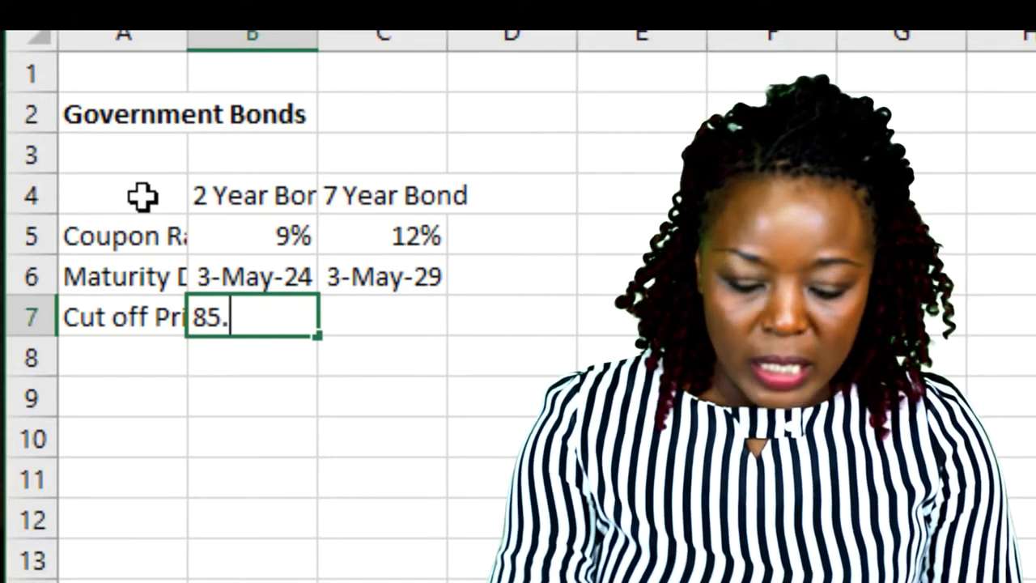
type("64")
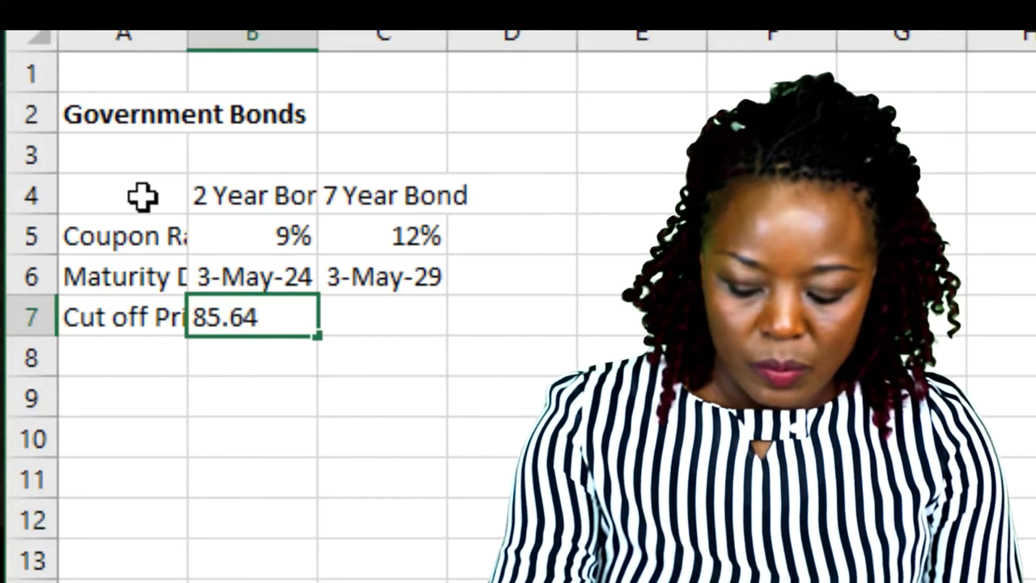
type("06")
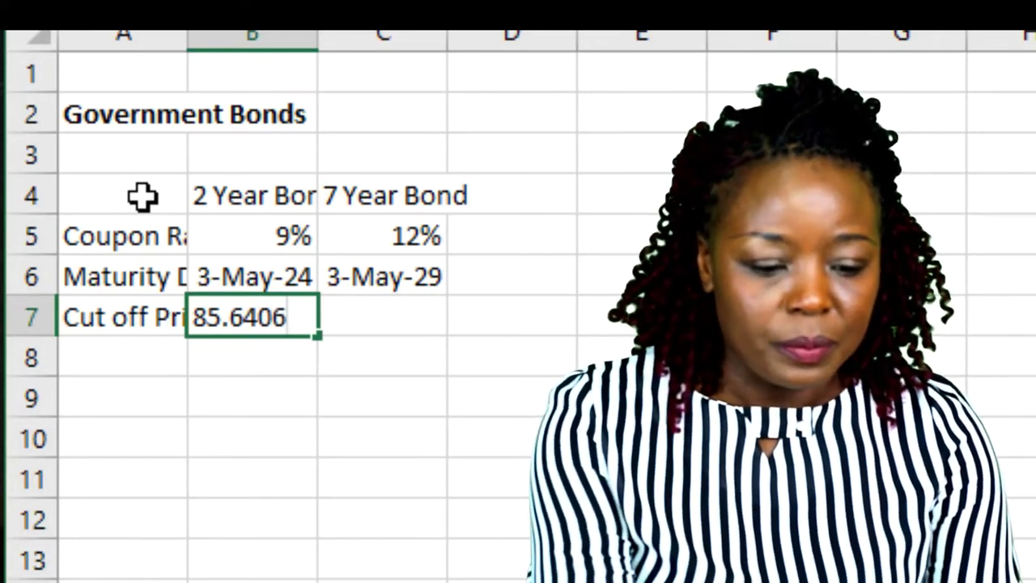
key("Tab")
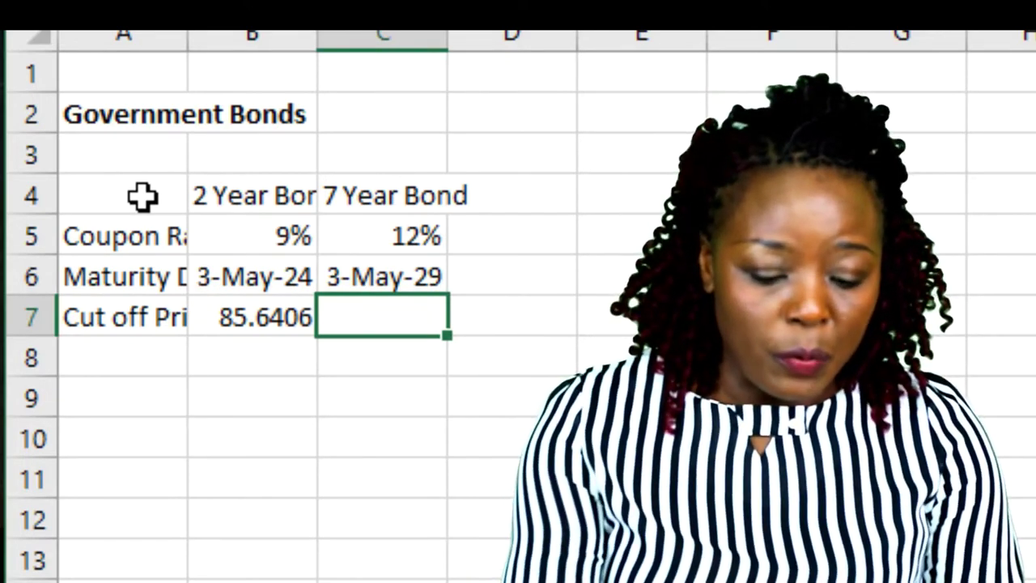
type("59")
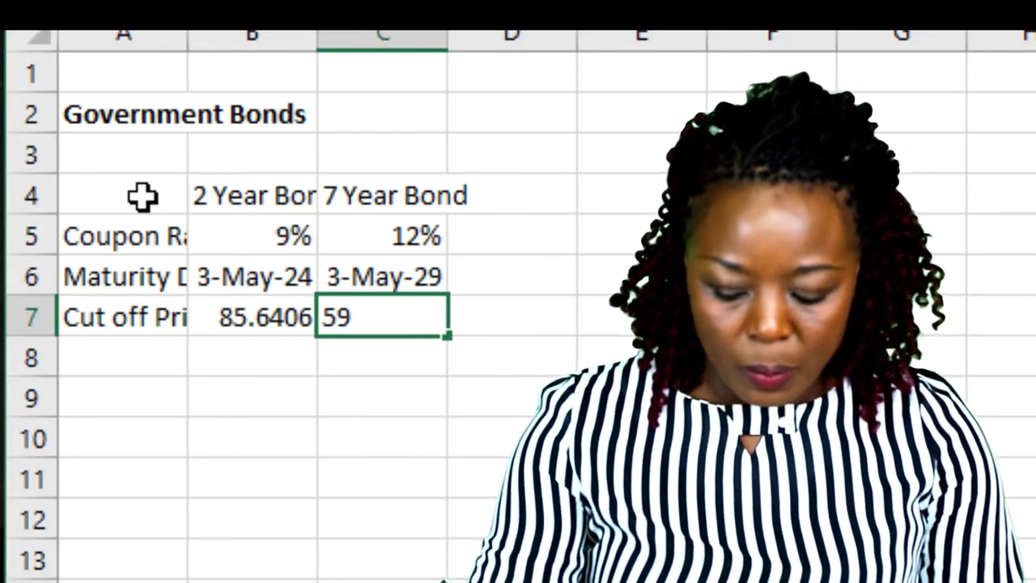
type(".09")
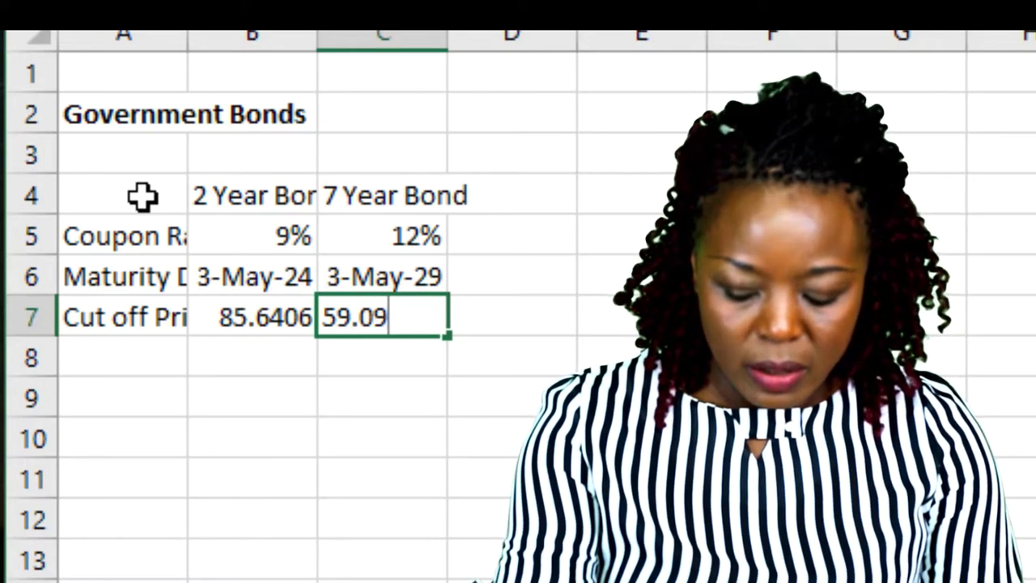
type("8")
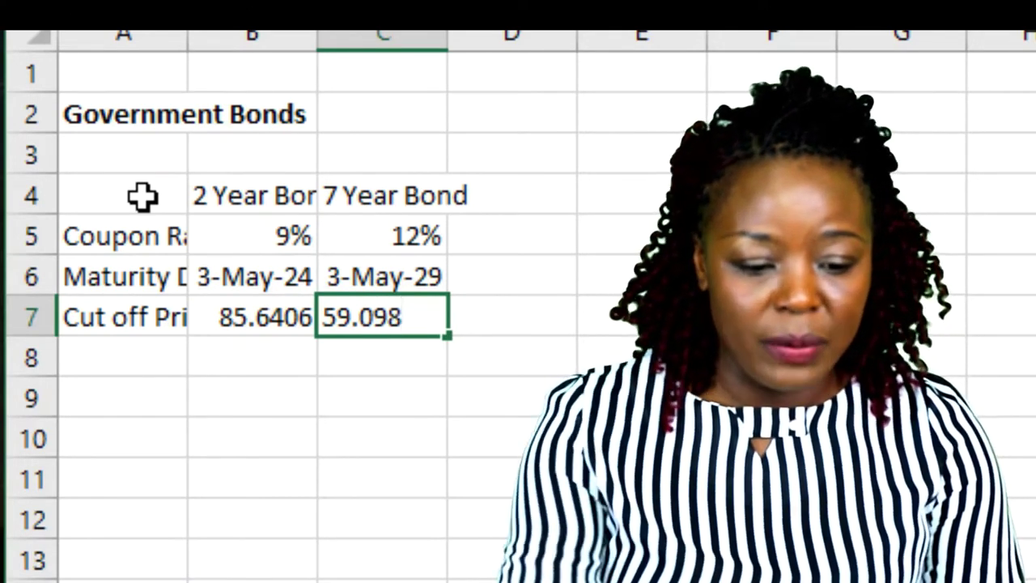
type("5")
key("Return")
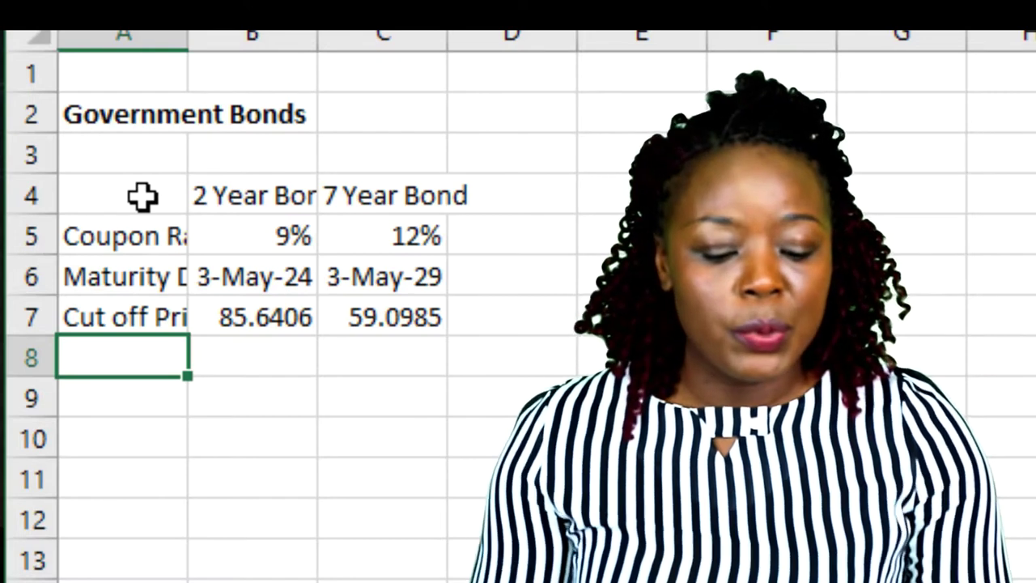
Add a Nominal Value row in row 8 with 100 for both the 2 Year Bond and the 7 Year Bond.
type("No")
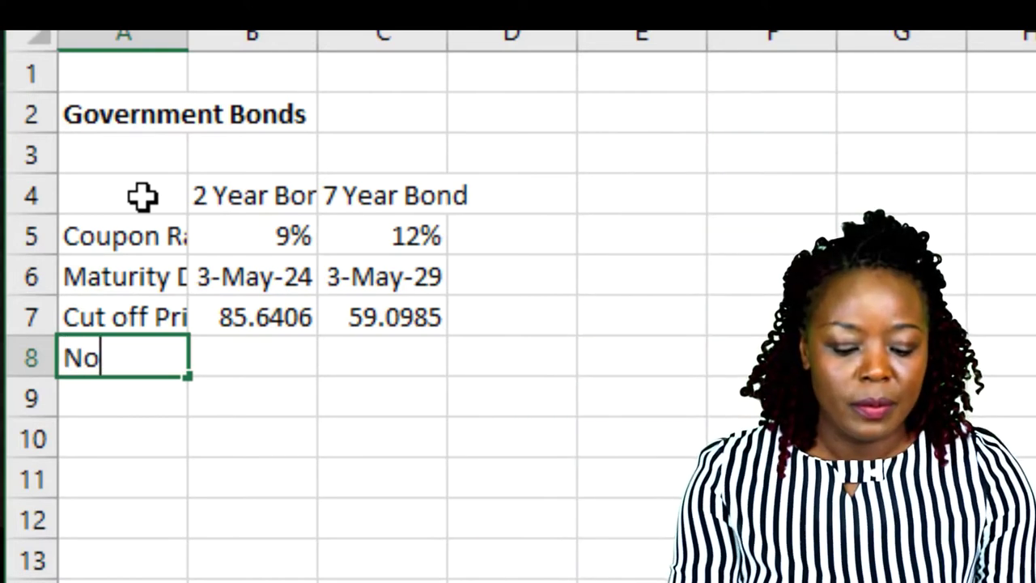
type("min")
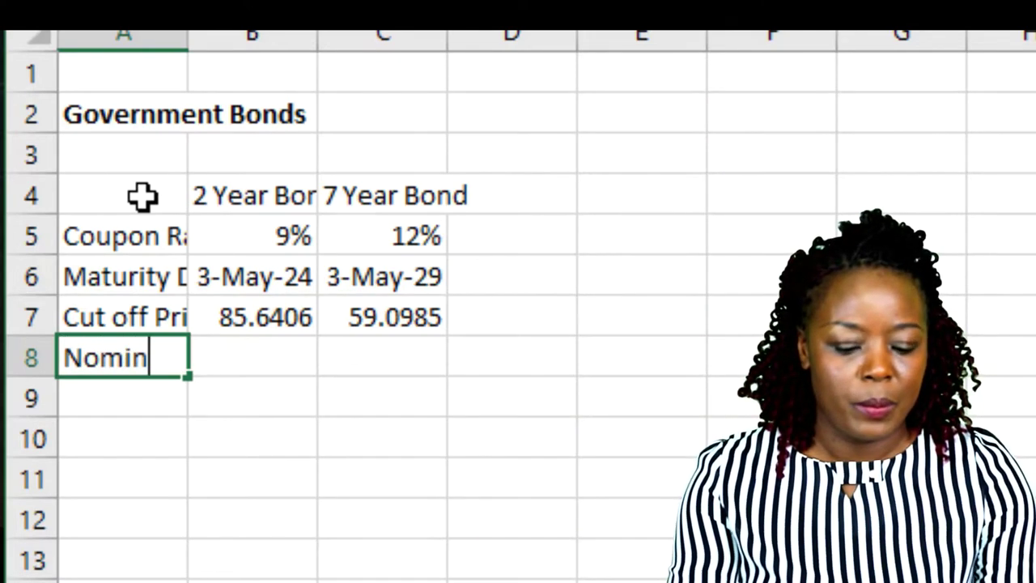
type("al ")
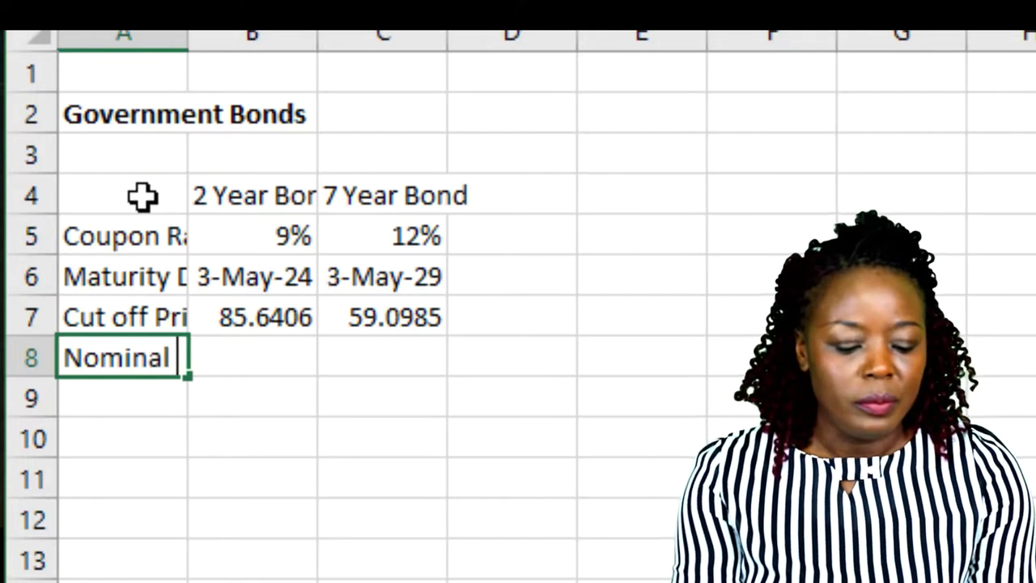
type("Value")
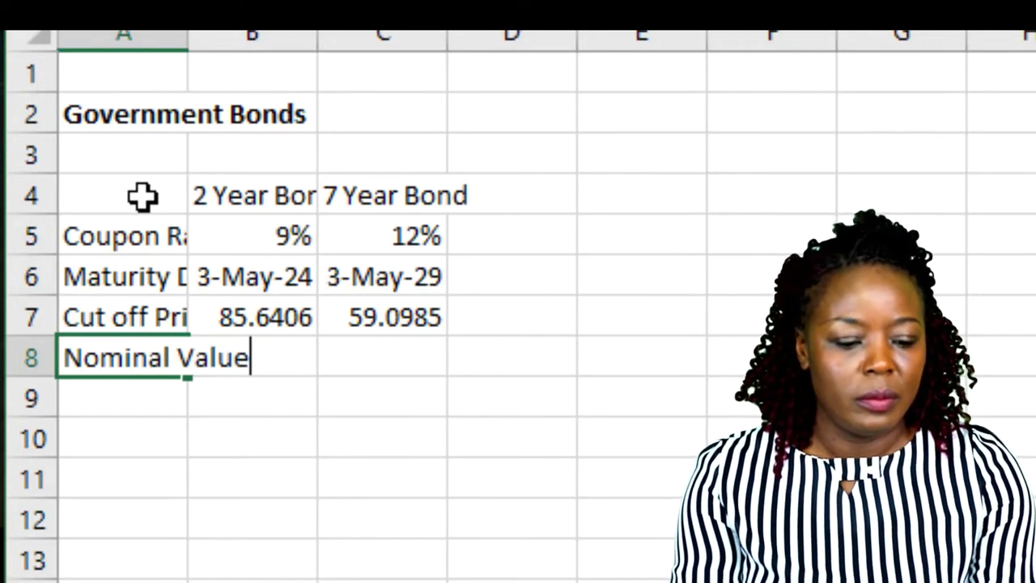
key("Tab")
type("100")
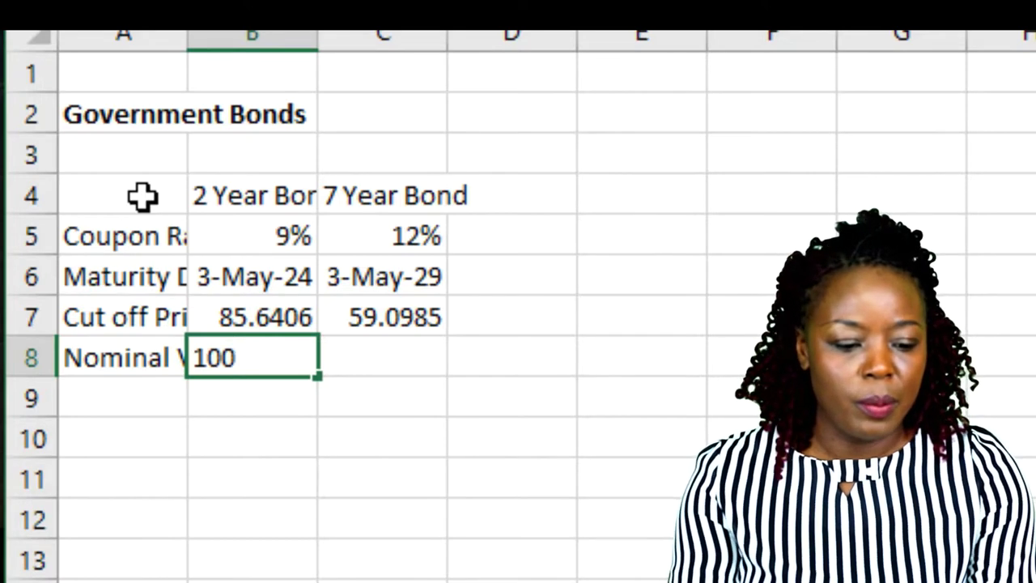
key("Tab")
type("100")
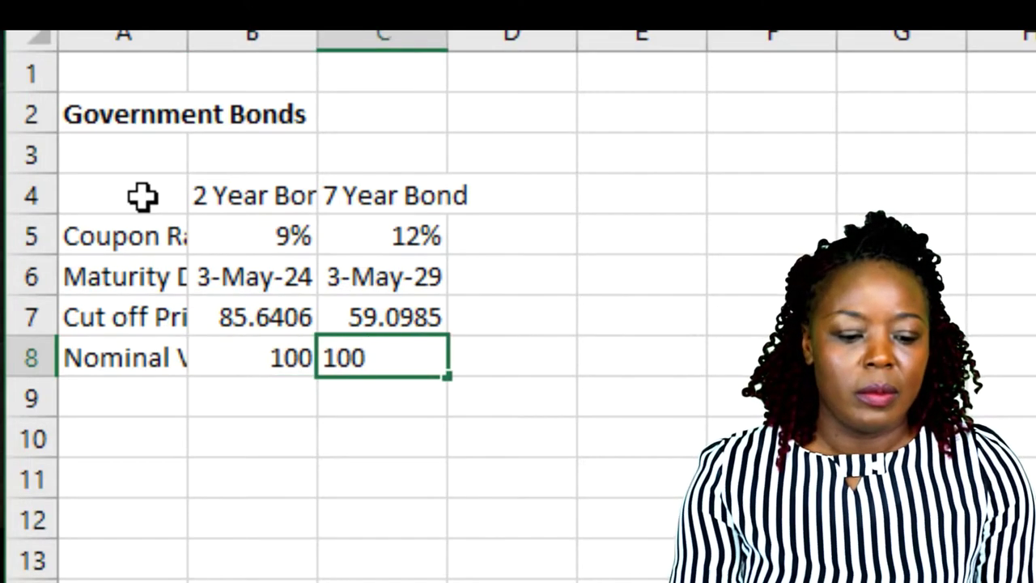
key("Return")
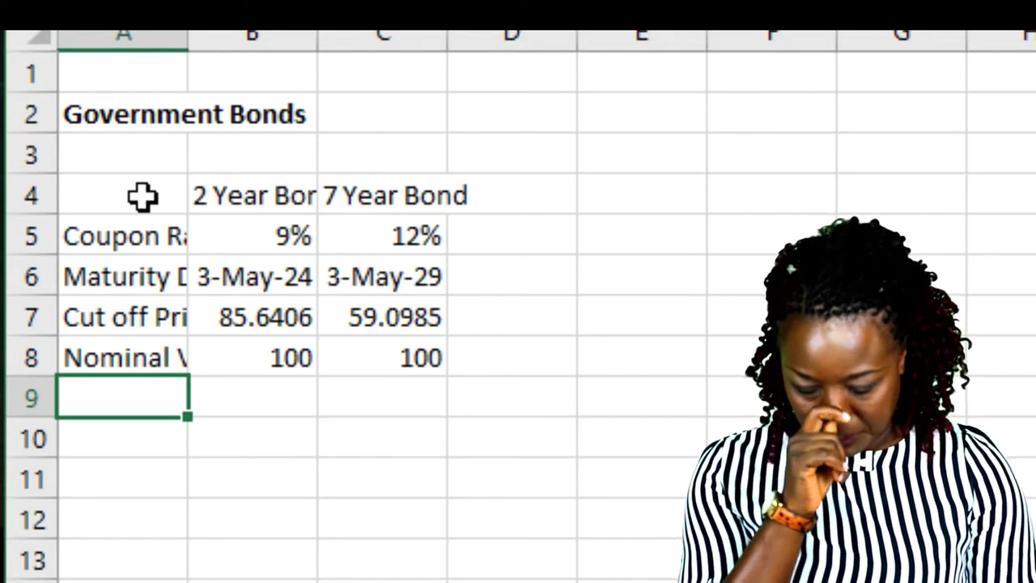
Add a Cash Available row in row 9 with 1400000 for both the 2 Year Bond and the 7 Year Bond.
type("C")
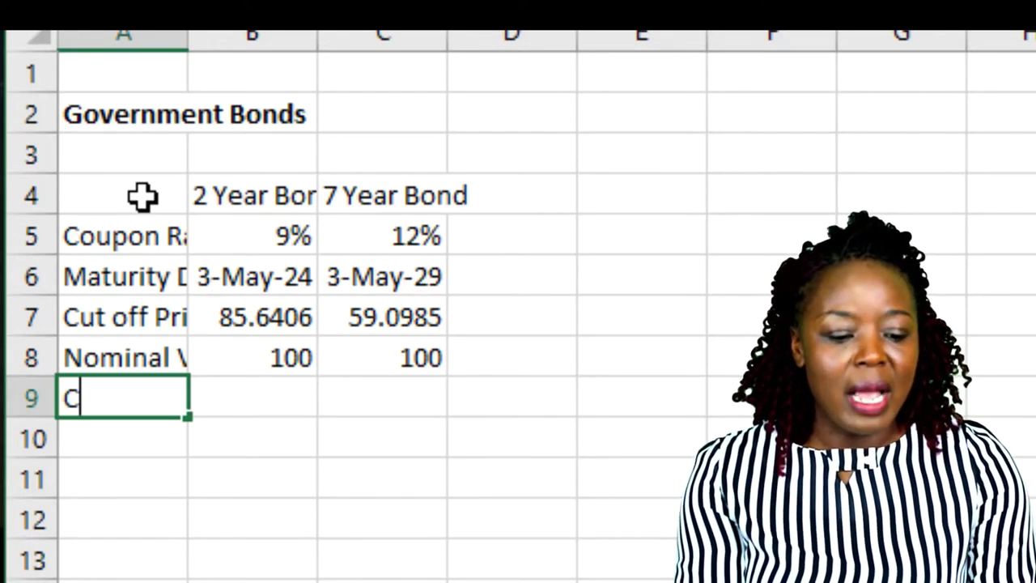
type("ash A")
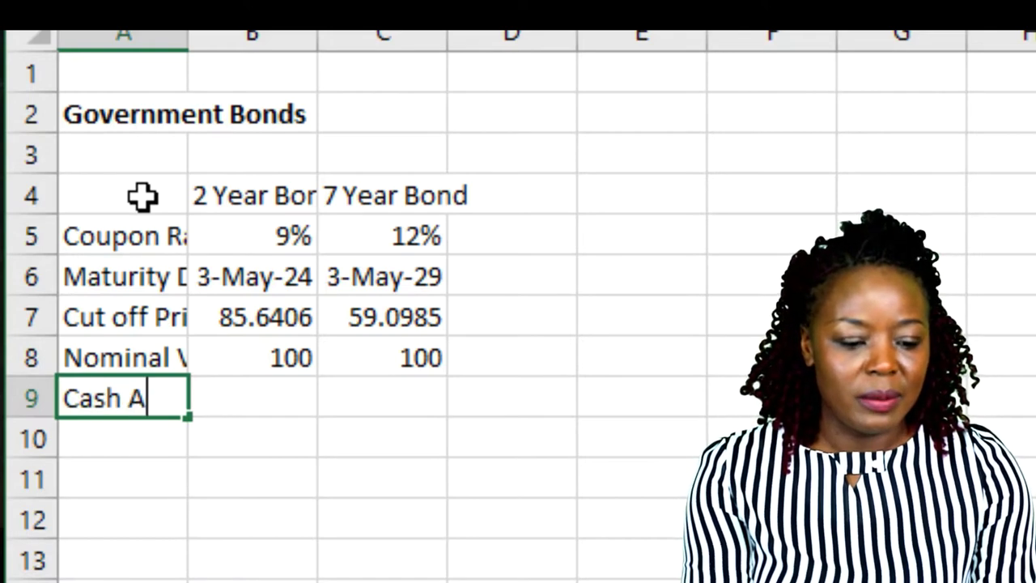
type("vailable")
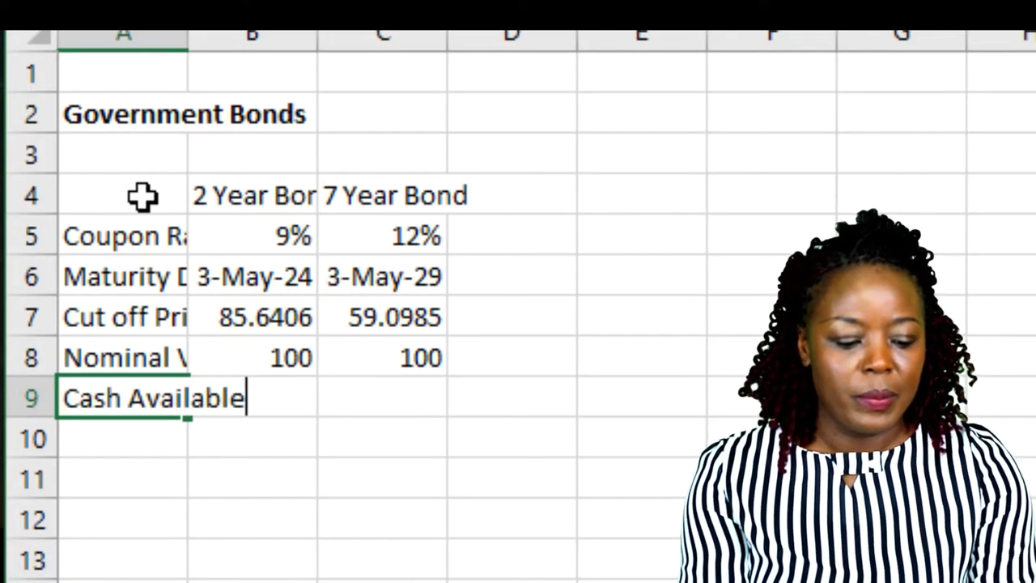
key("Tab")
type("1")
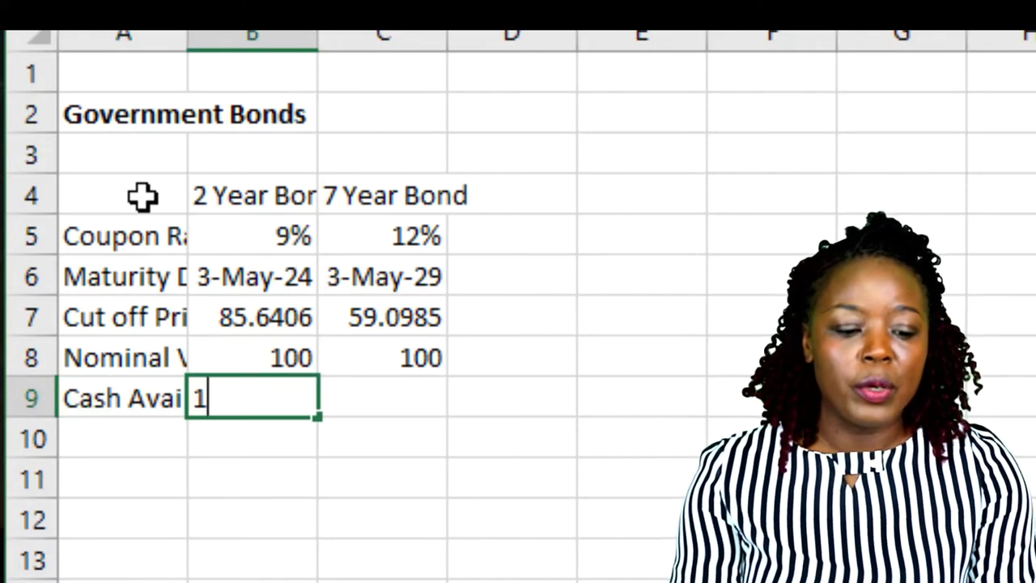
type("400000")
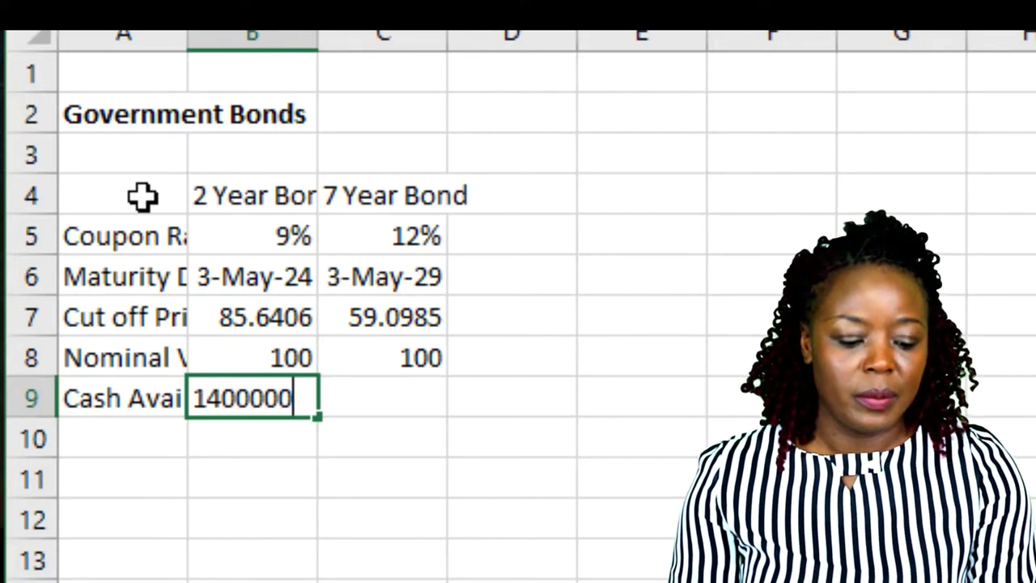
key("Tab")
type("1")
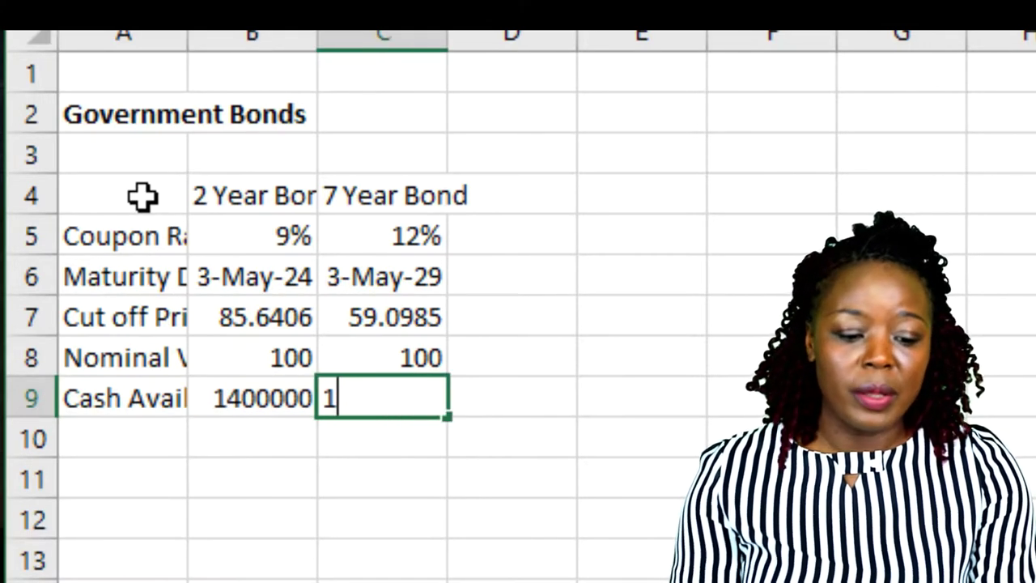
type("400000")
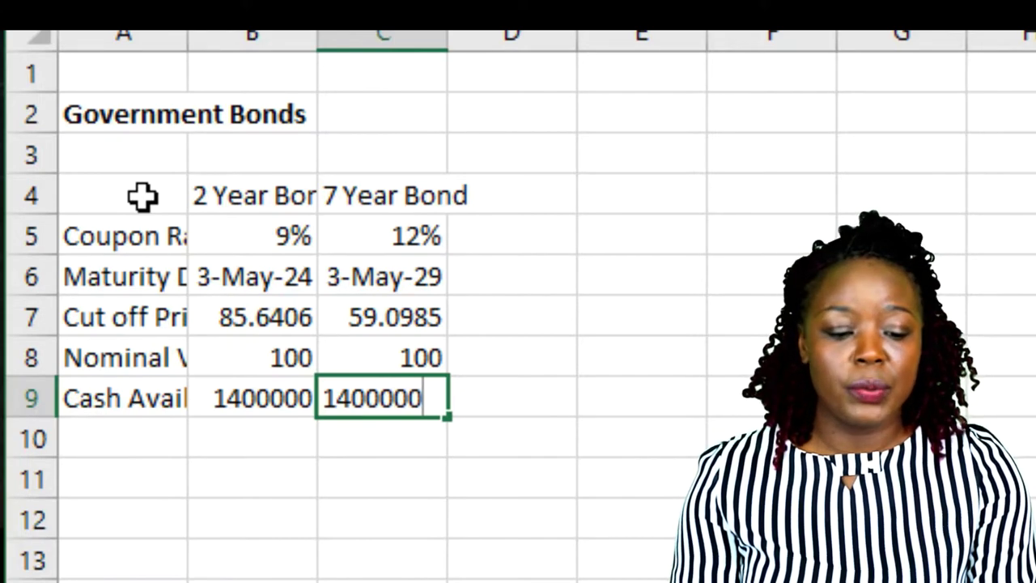
key("Return")
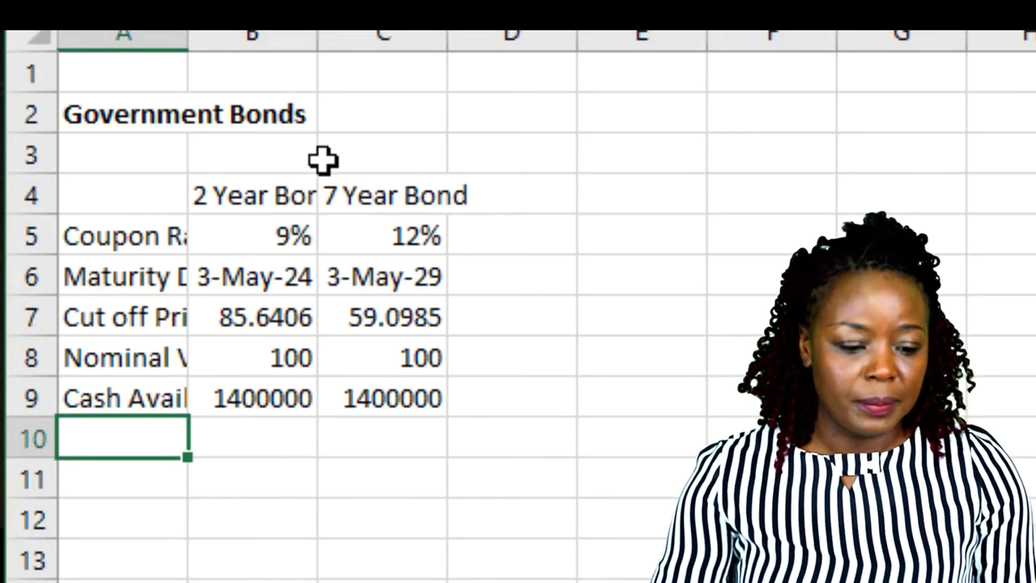
Format the cash amounts in B9:C9 with thousands separators and two decimals, and widen column A to fit its labels.
left_click(243, 403)
left_click(440, 398, "shift")
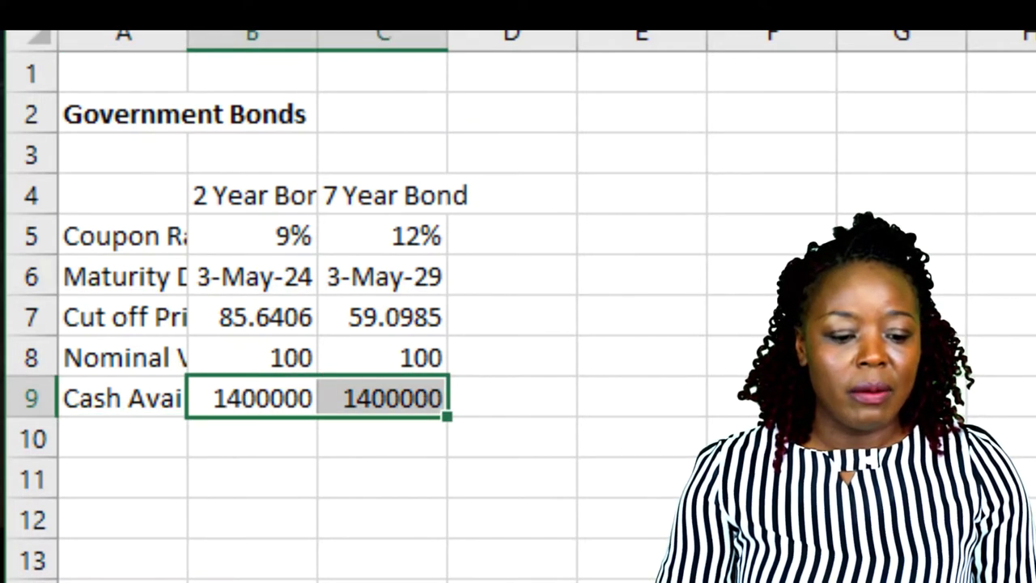
key("ctrl+shift+1")
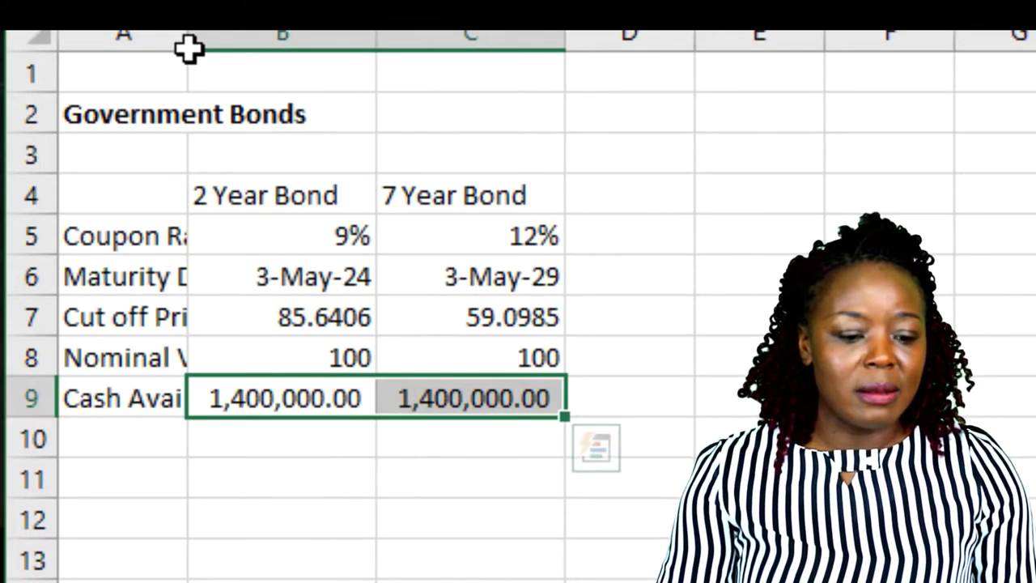
left_click_drag(188, 33, 301, 34)
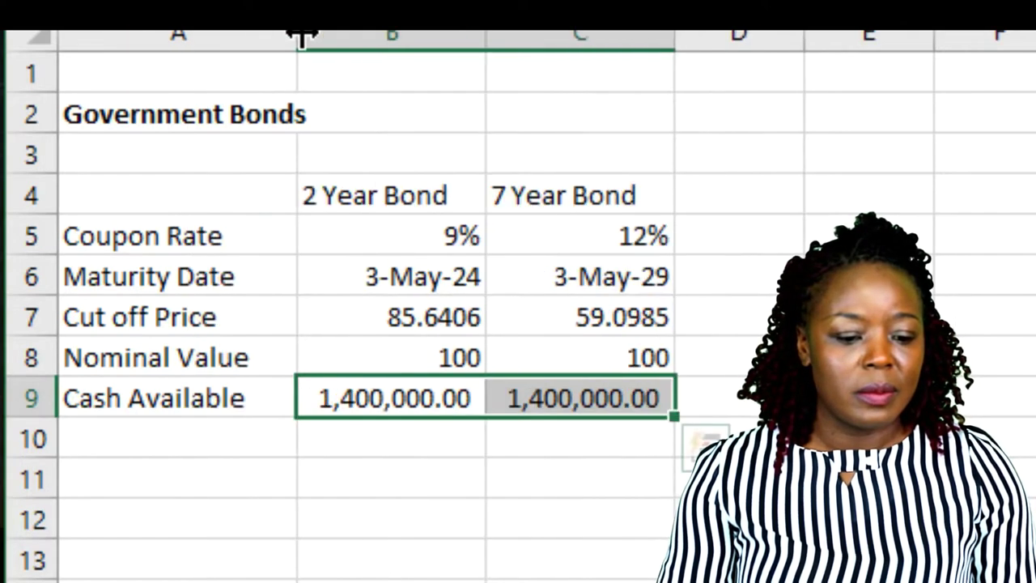
Bold the bond headings in B4:C4 and the Cut off Price row in A7:C7.
left_click(335, 200)
left_click(597, 178, "shift")
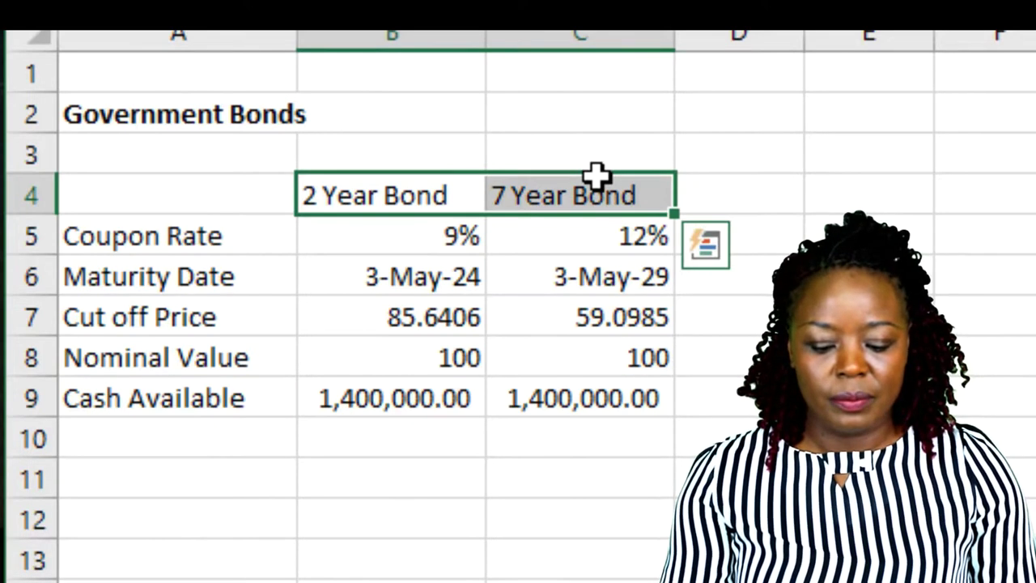
key("ctrl+b")
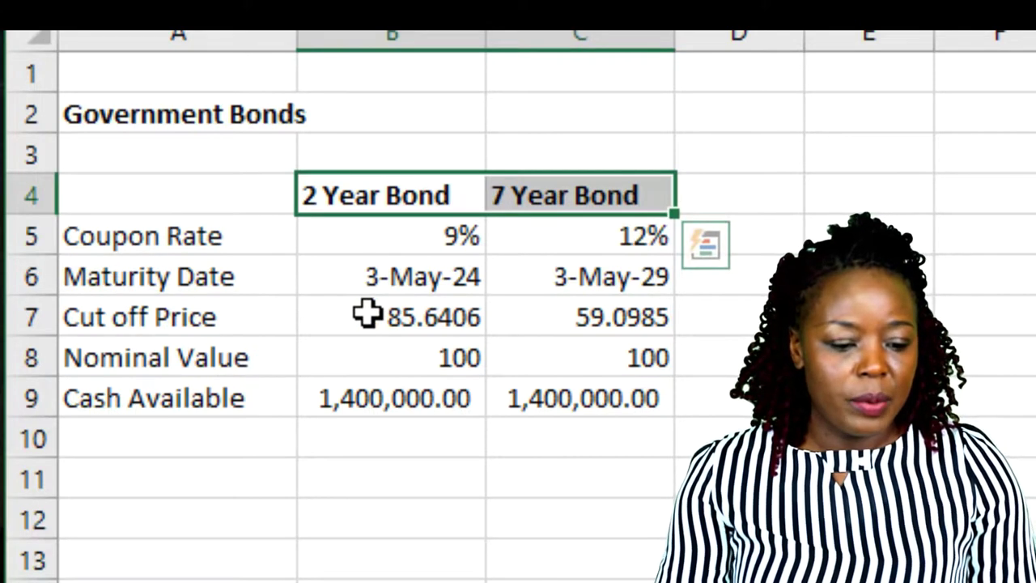
left_click_drag(181, 322, 547, 297)
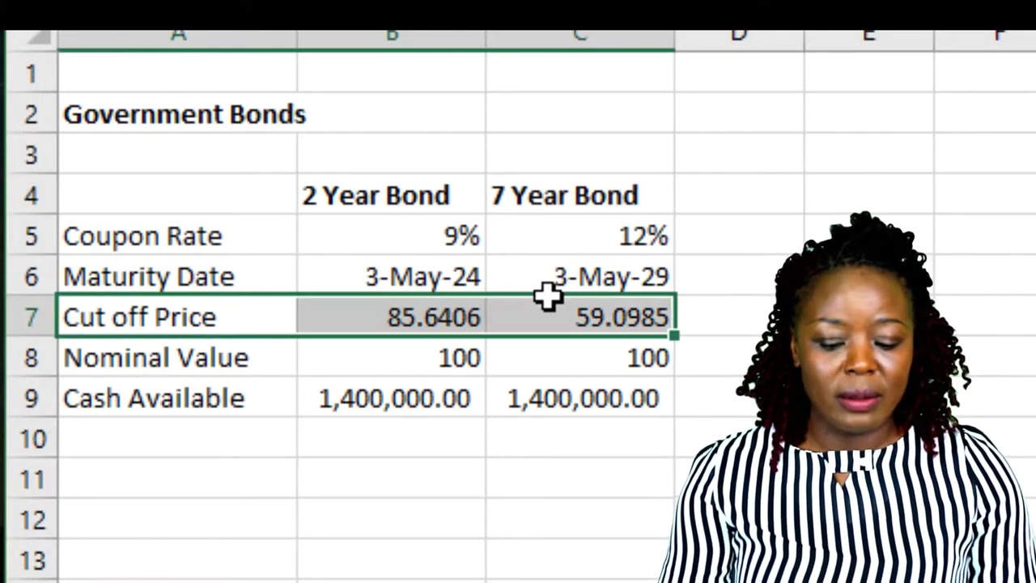
key("ctrl+b")
Label cell A12 as FaceValue.
left_click(144, 509)
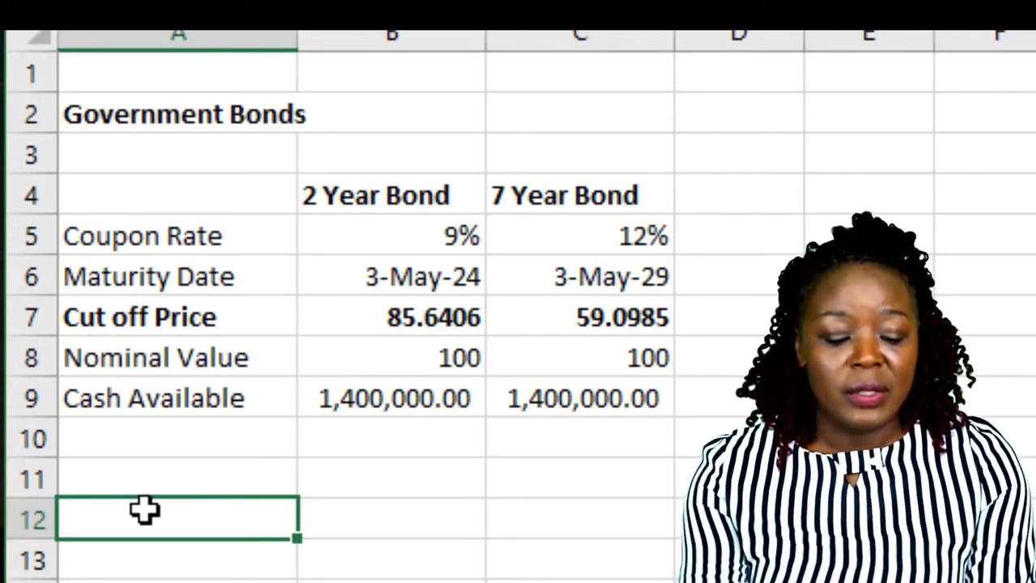
type("Face Value")
key("Tab")
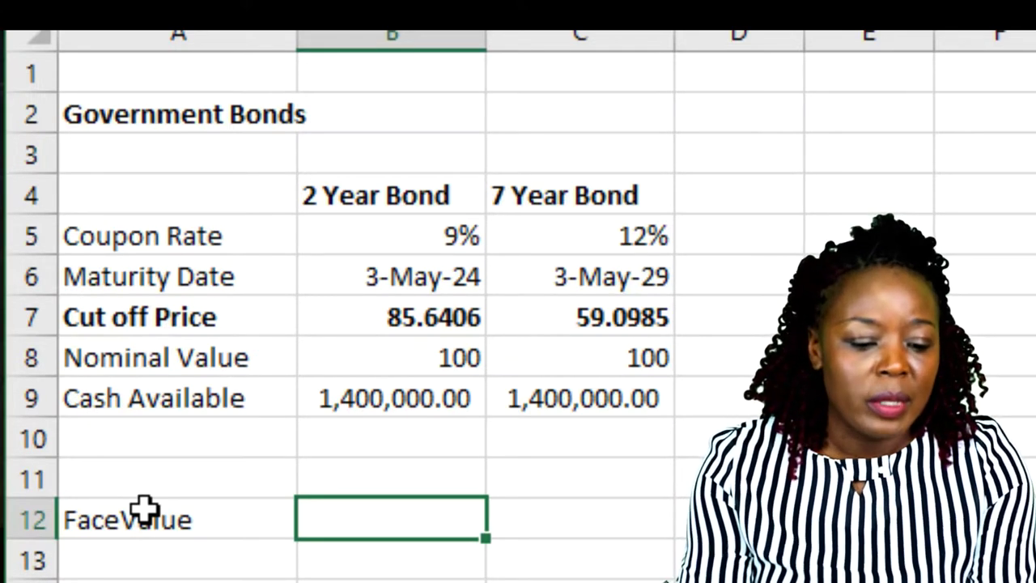
Calculate the 2 Year Bond's face value in B12 with the formula =(B9*B8)/B7.
type("=")
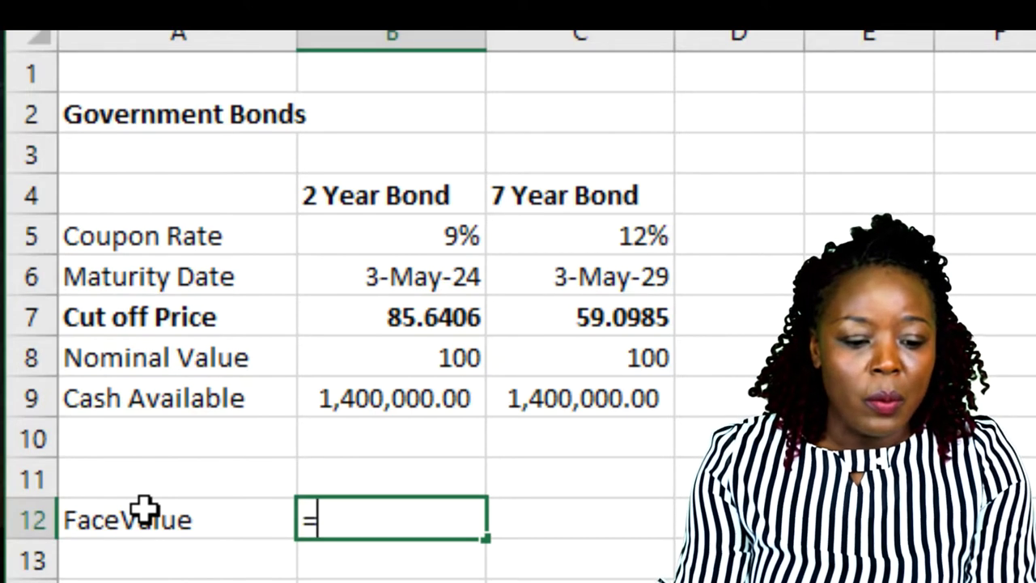
key("Up")
key("Up")
key("Up")
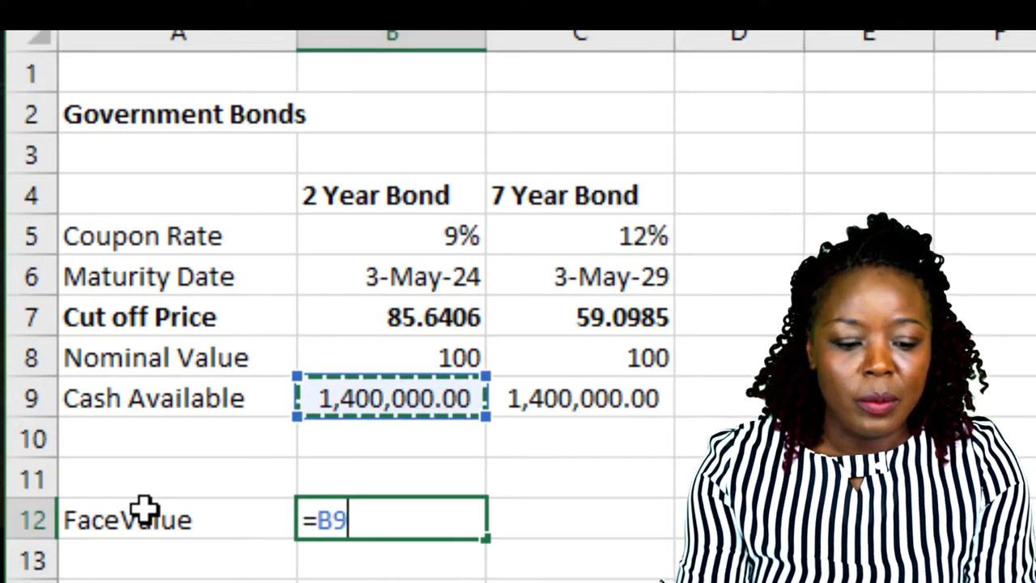
type("*")
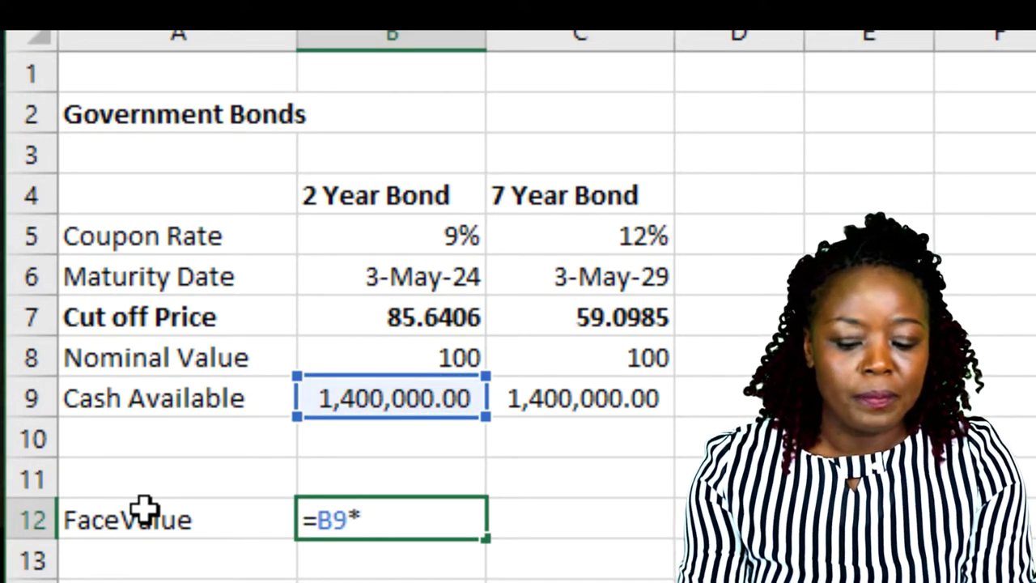
key("Up")
key("Up")
key("Up")
key("Up")
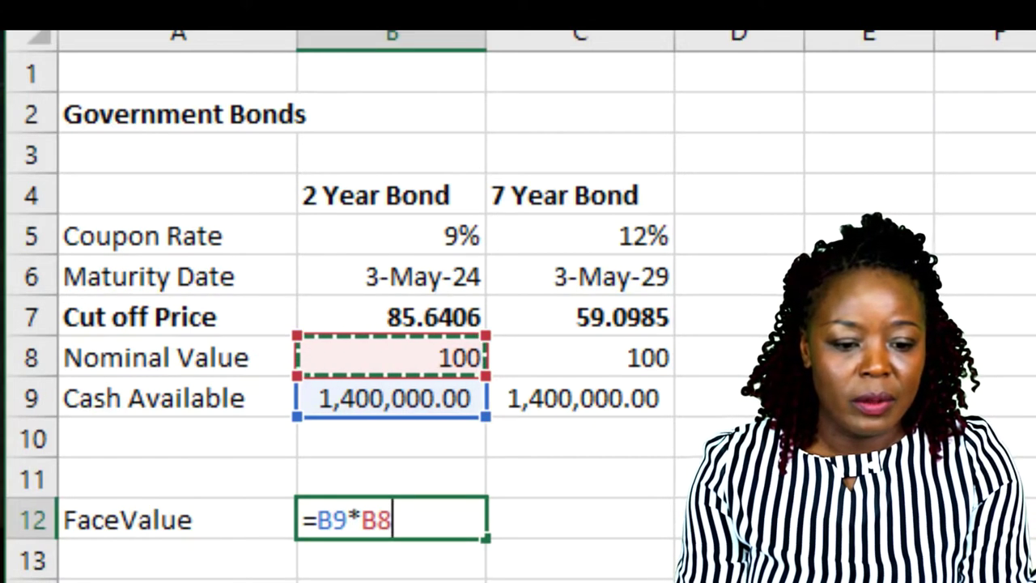
key("F2")
type(")")
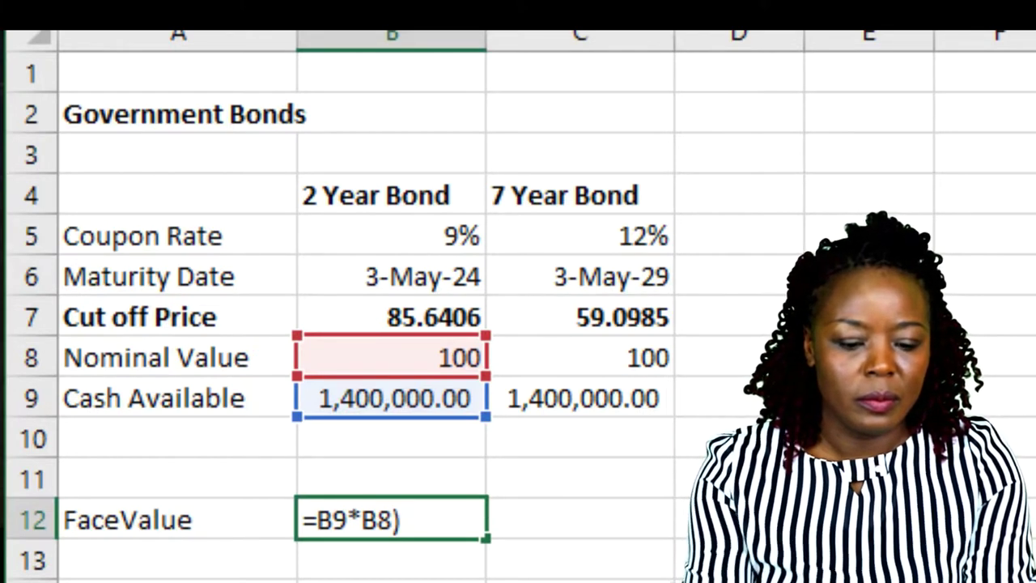
type("(")
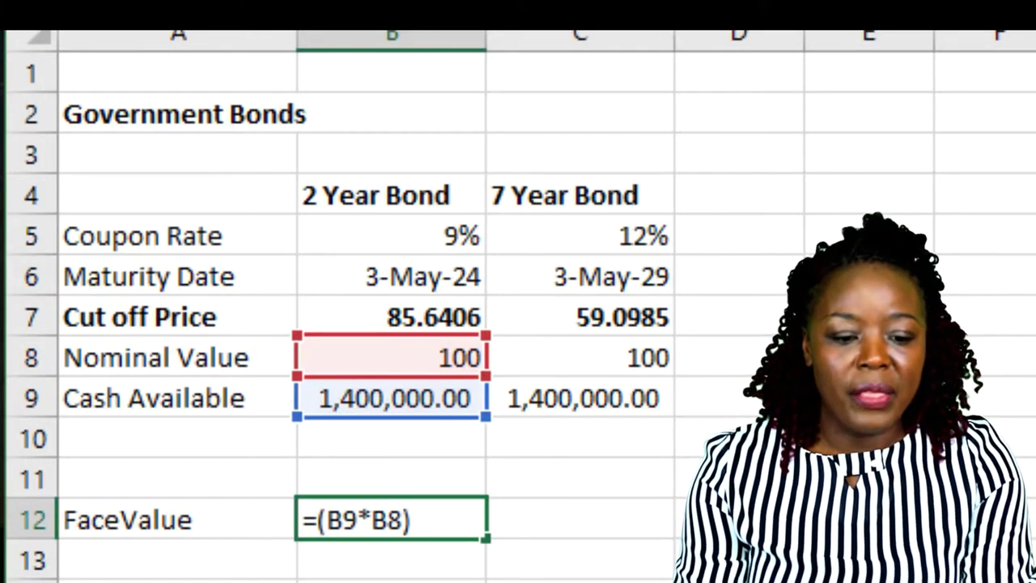
type("/")
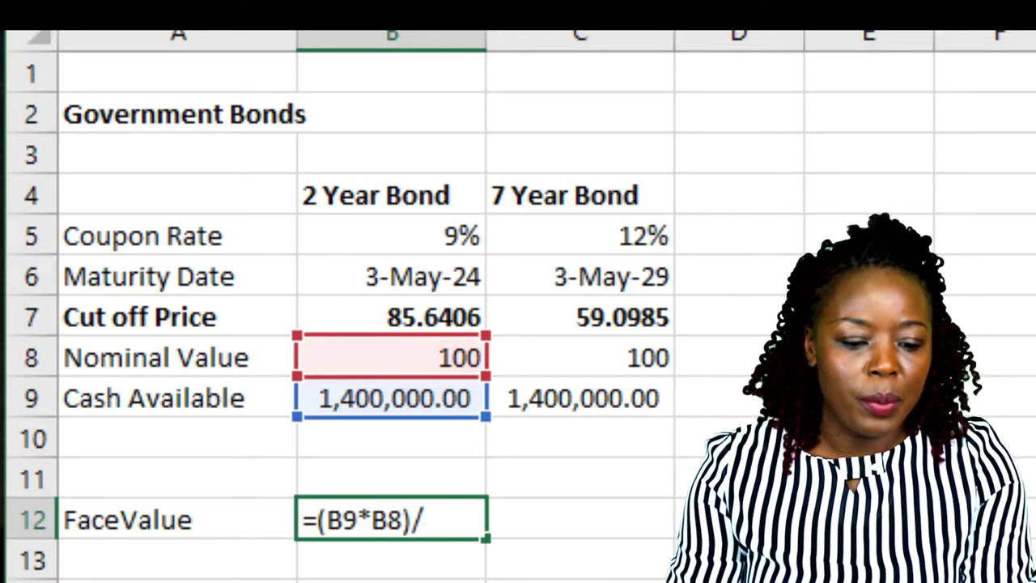
left_click(407, 309)
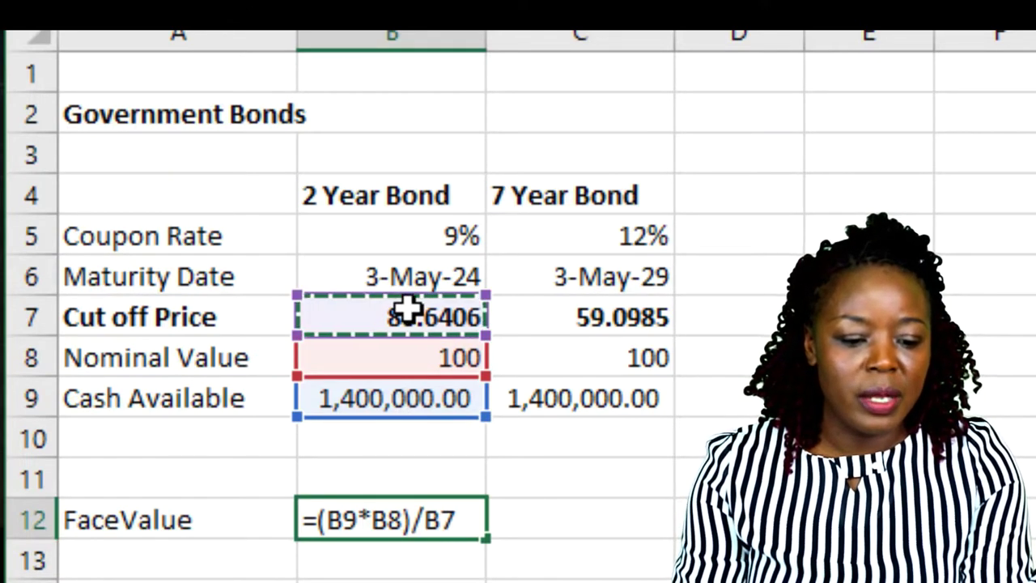
key("Return")
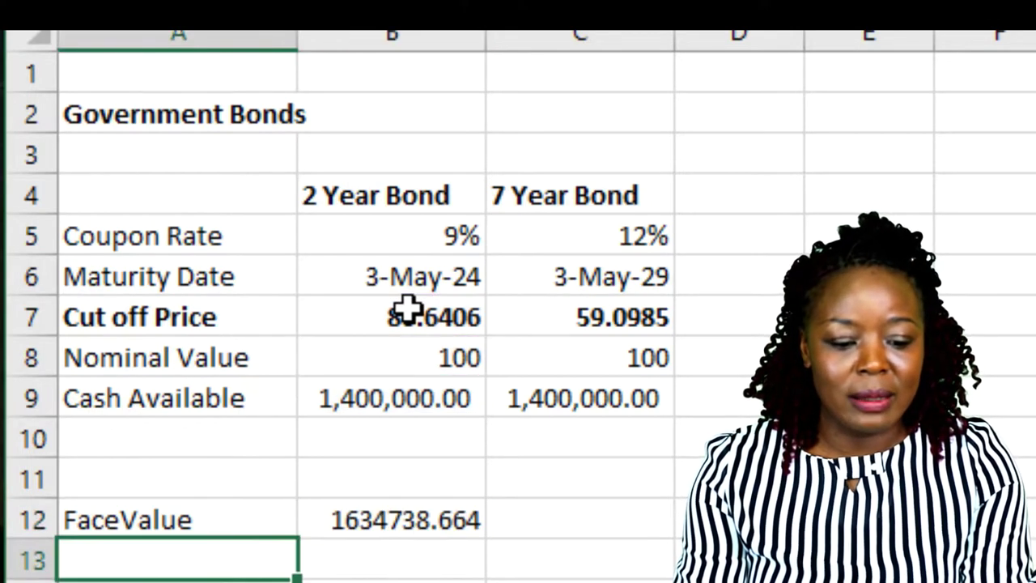
Copy the face value formula from B12 to C12 and format both cells with thousands separators and two decimals.
key("Up")
key("Right")
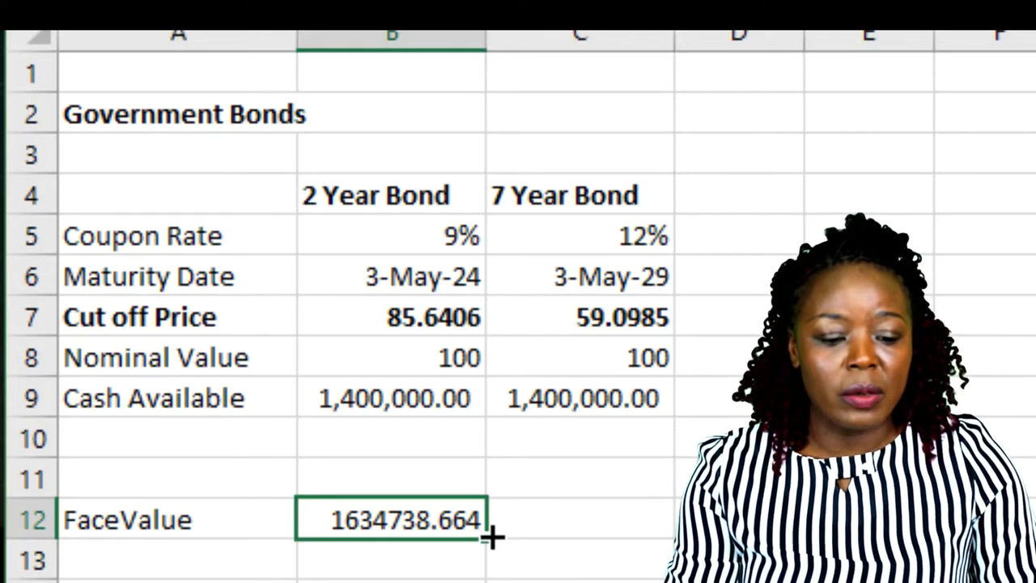
left_click_drag(490, 534, 650, 532)
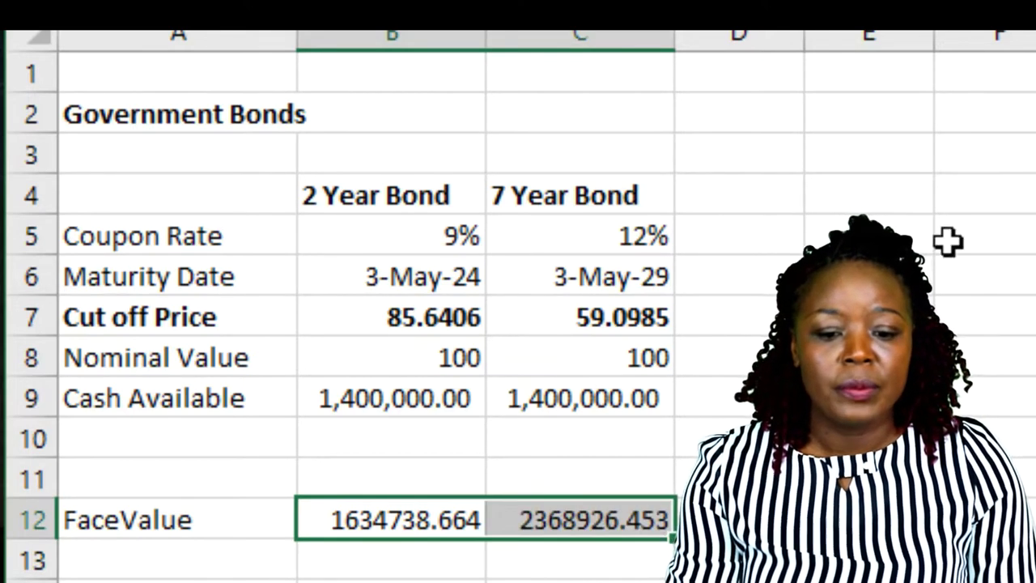
key("ctrl+shift+1")
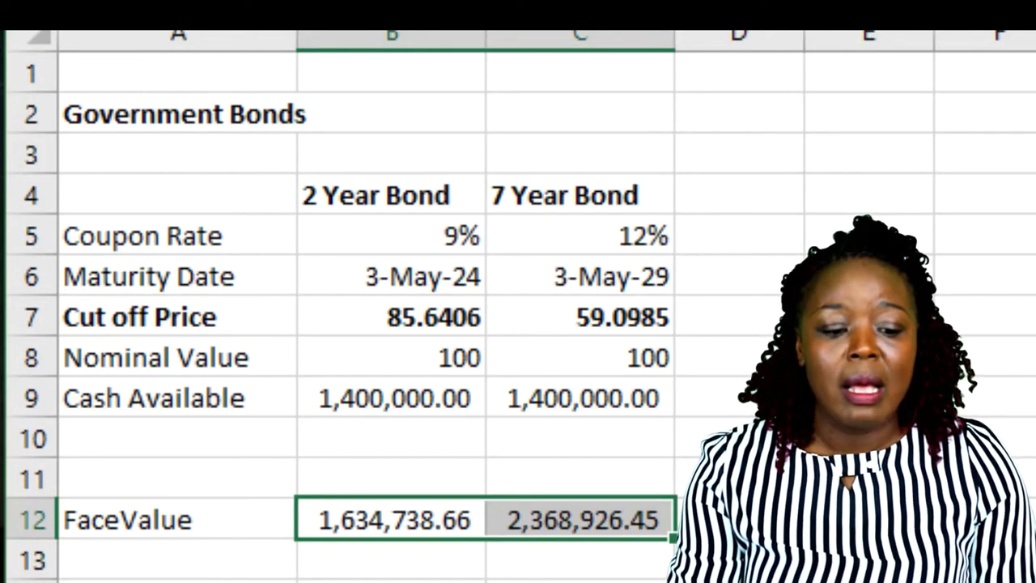
Label cell A13 as Multiples, directly below the FaceValue label.
left_click(188, 518)
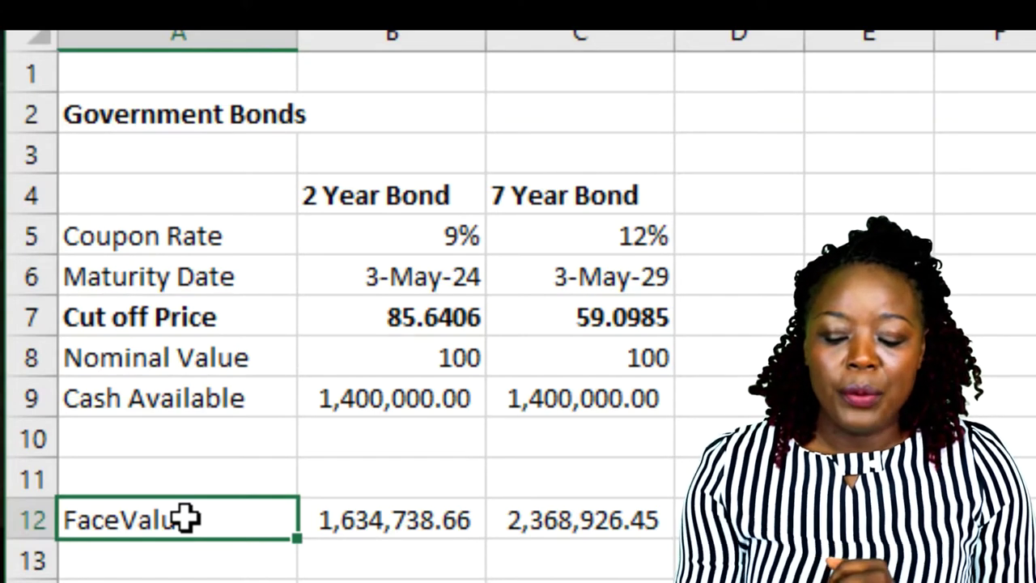
key("Return")
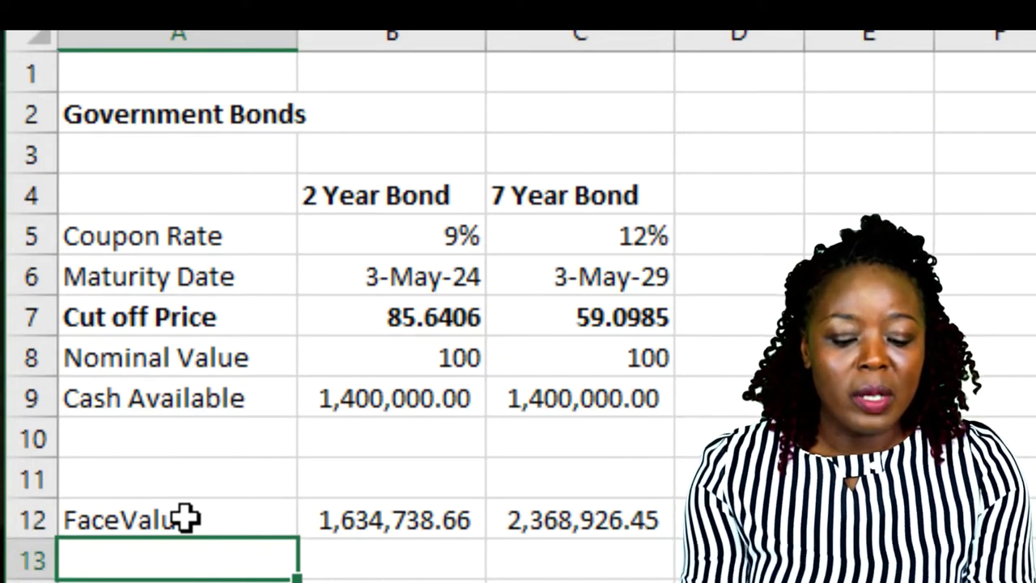
type("Mul")
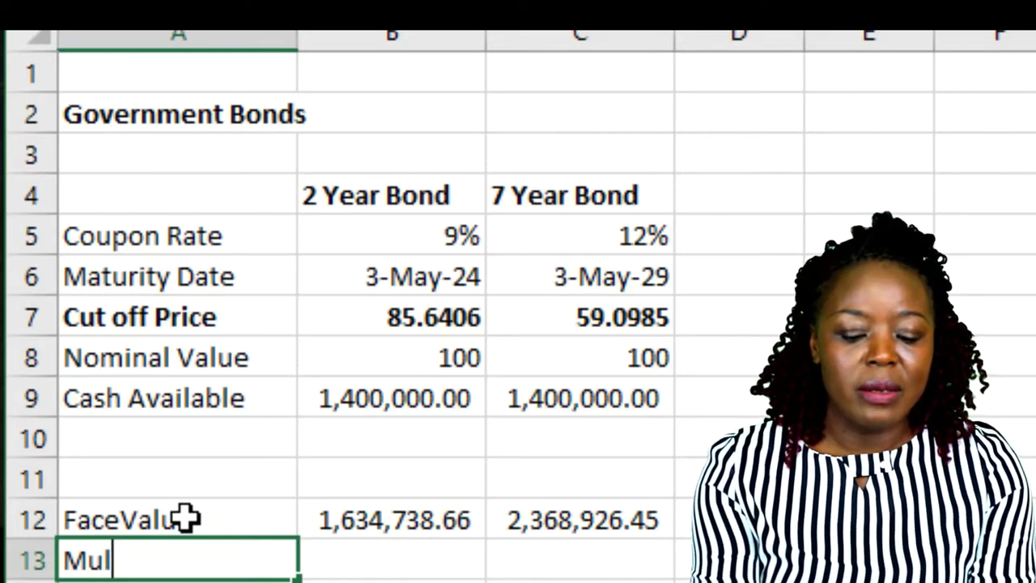
type("i")
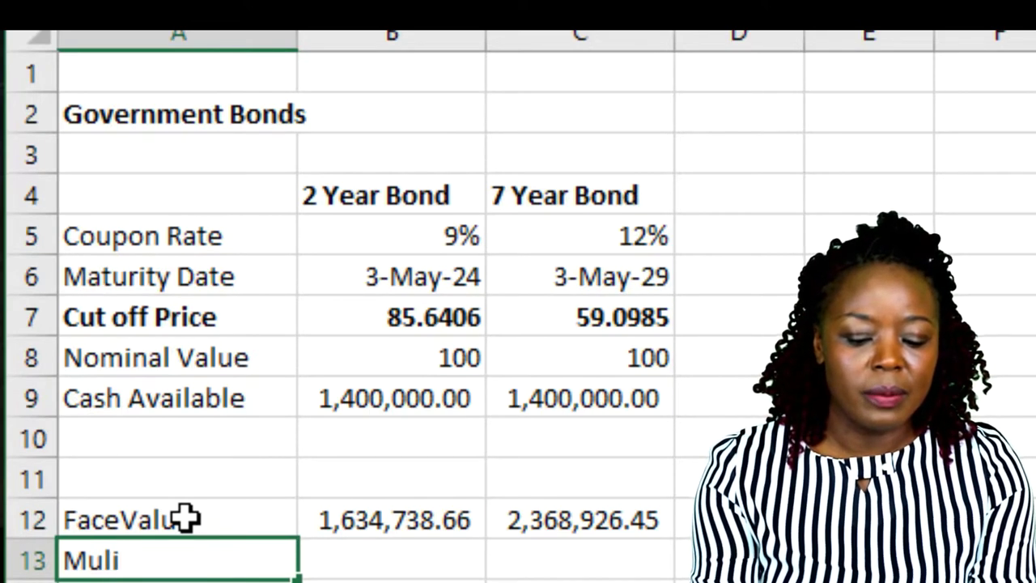
key("BackSpace")
type("ti")
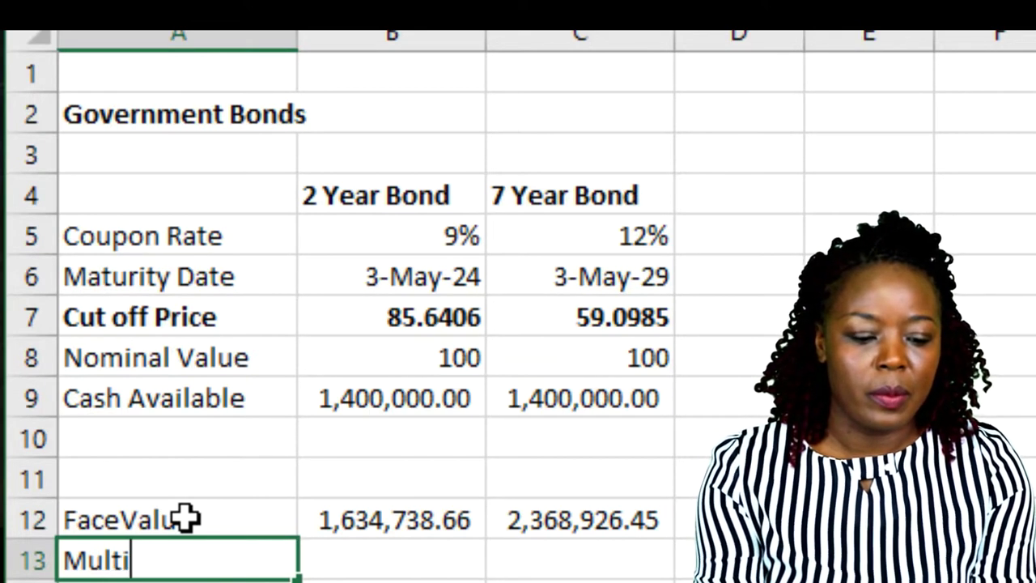
type("ples")
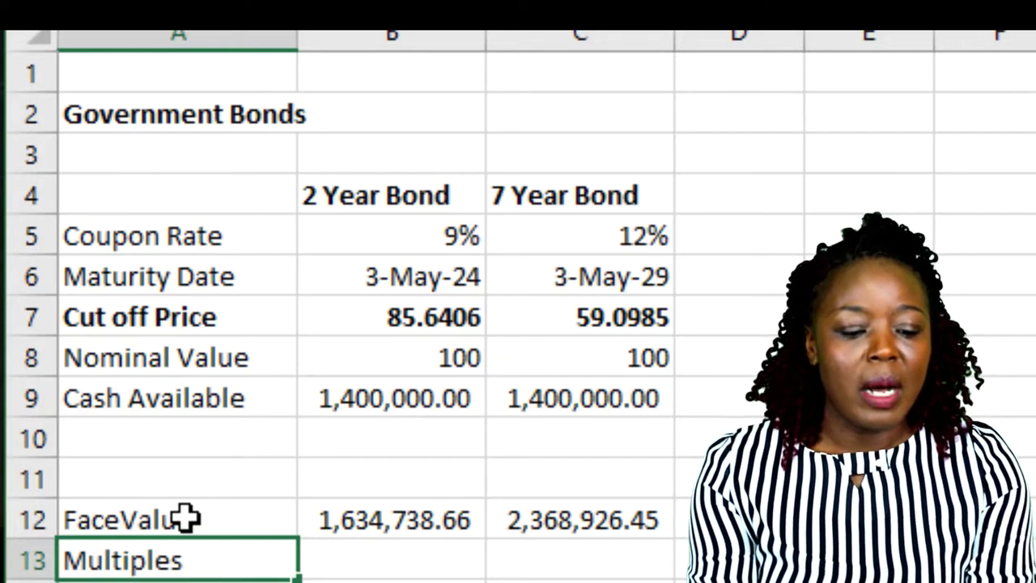
key("Tab")
Enter a multiple of 5000 for both bonds in B13 and C13.
type("500")
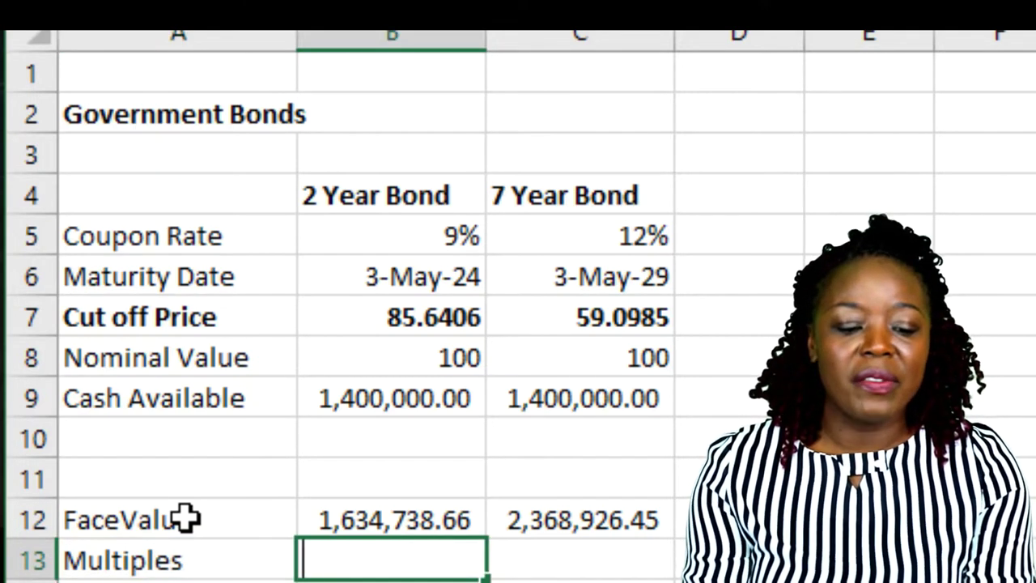
type("0")
key("Tab")
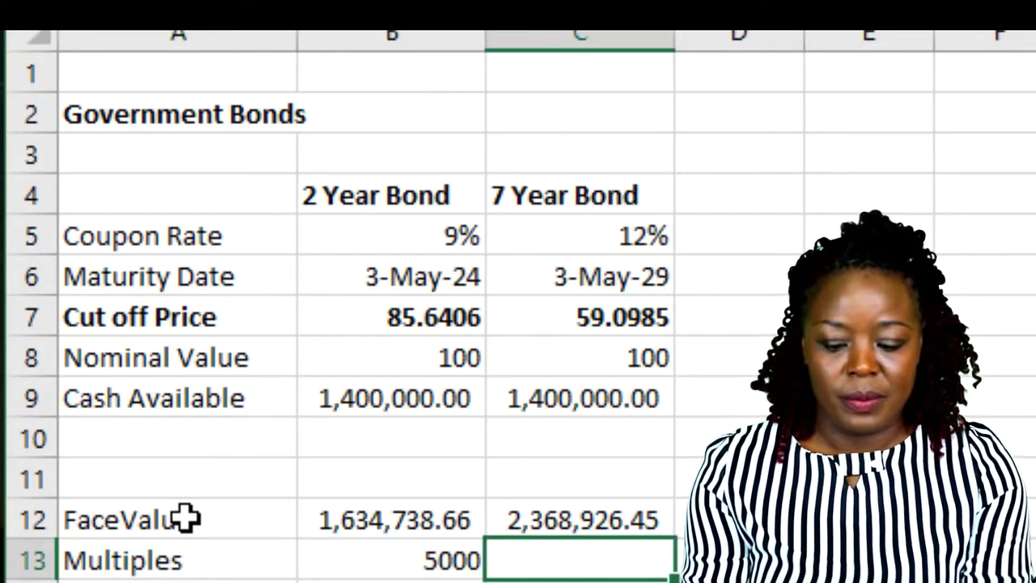
type("5000")
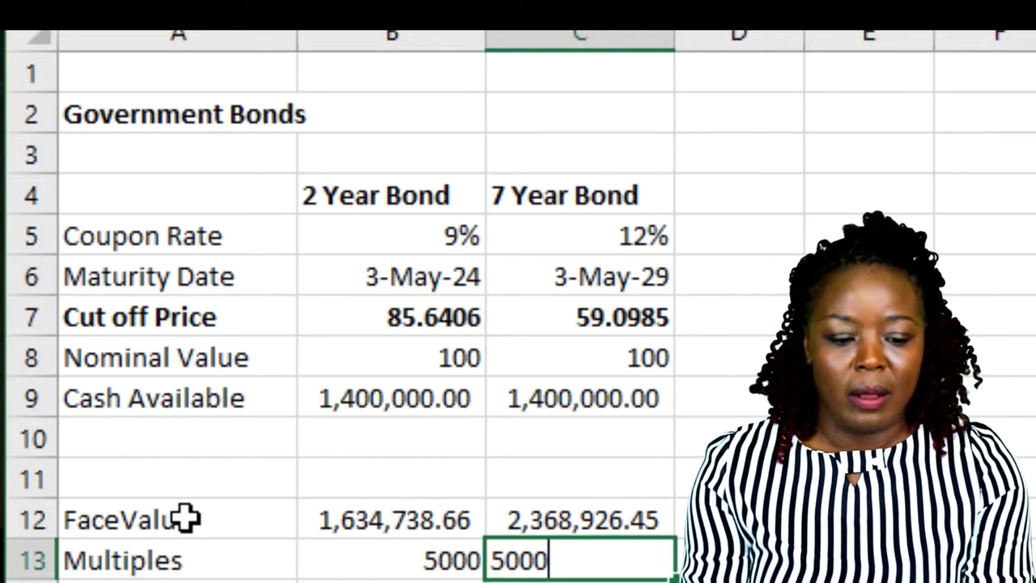
key("Return")
Round the 2 Year Bond's face value down to the allowed multiple in B14 with the formula =FLOOR(B12,B13).
key("Right")
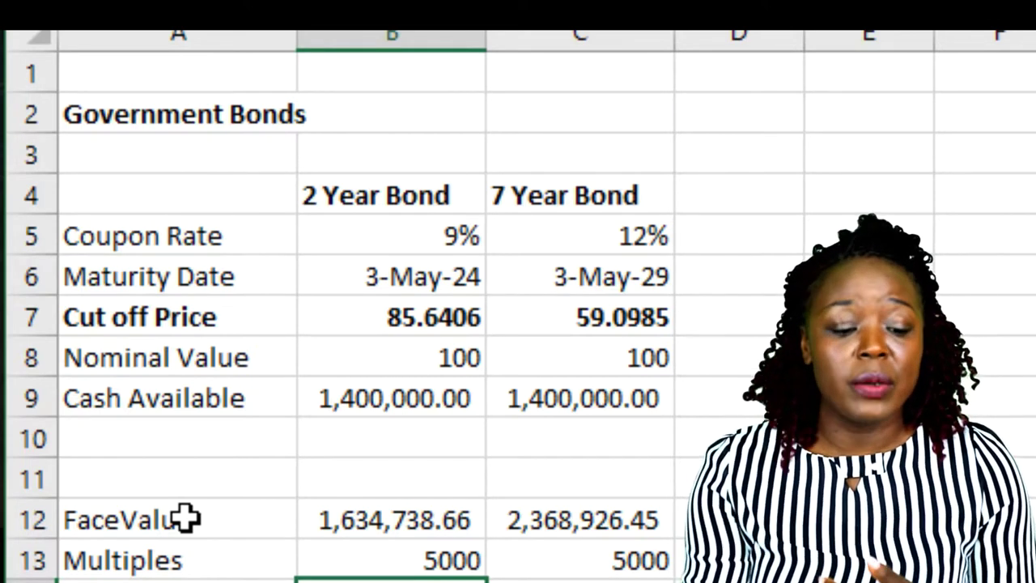
key("Up")
key("Up")
key("Down")
key("Down")
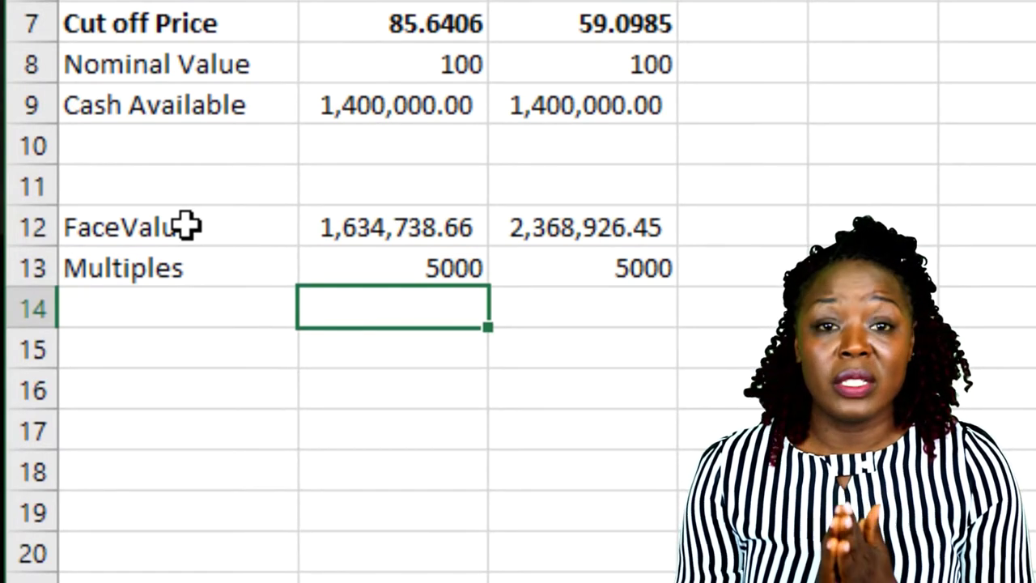
type("=")
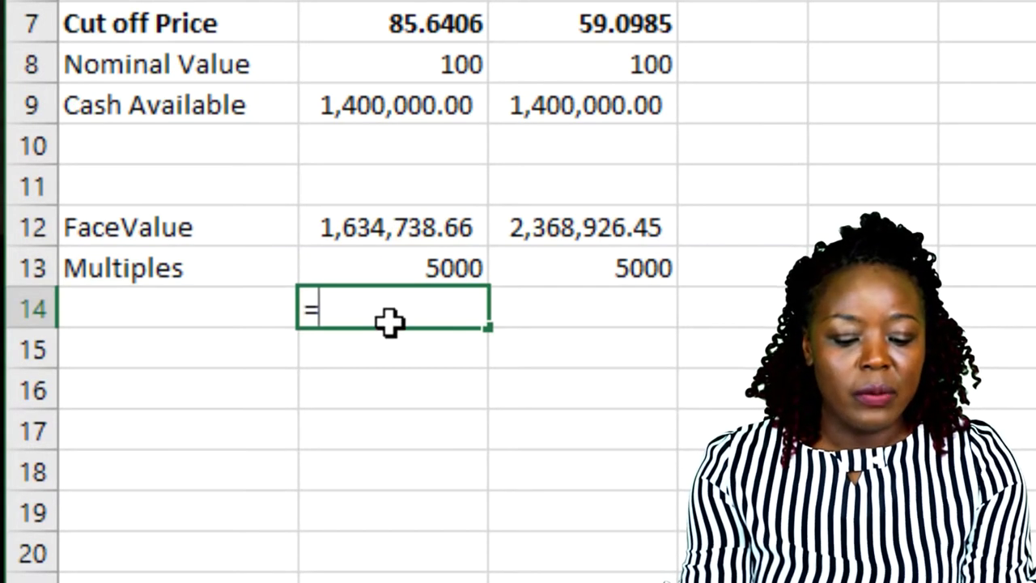
type("FLOOR(")
left_click(390, 222)
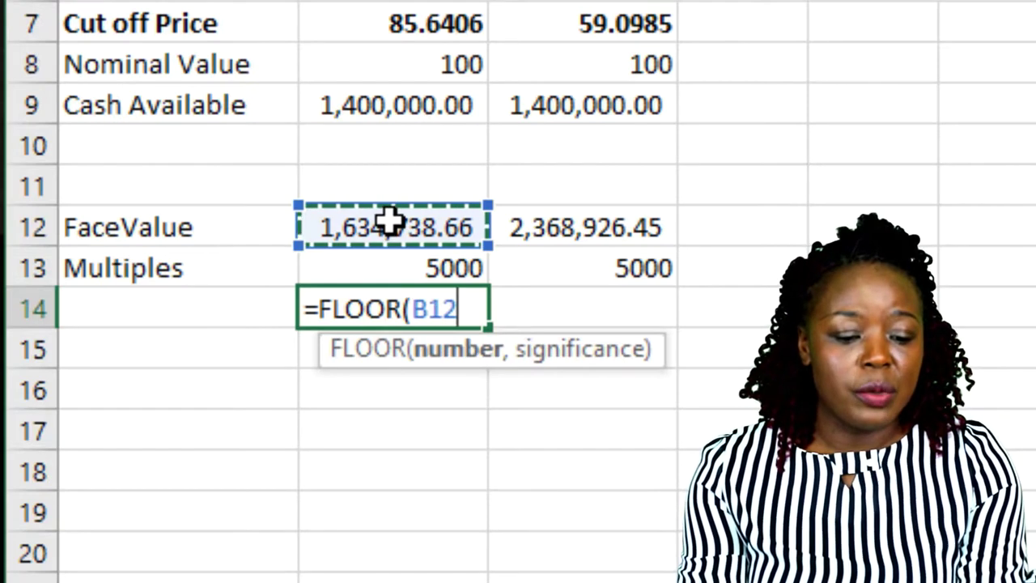
type(",")
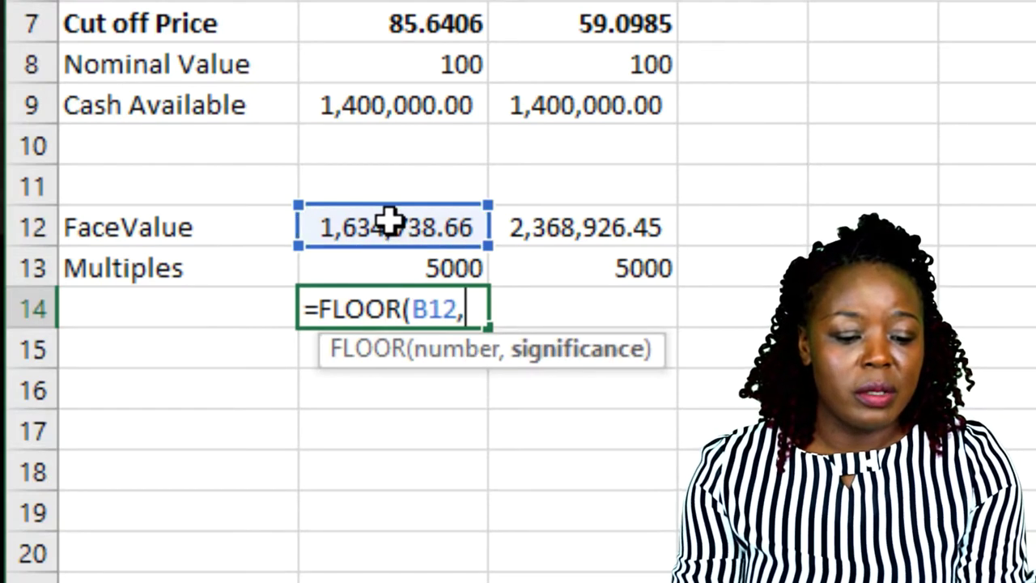
left_click(427, 267)
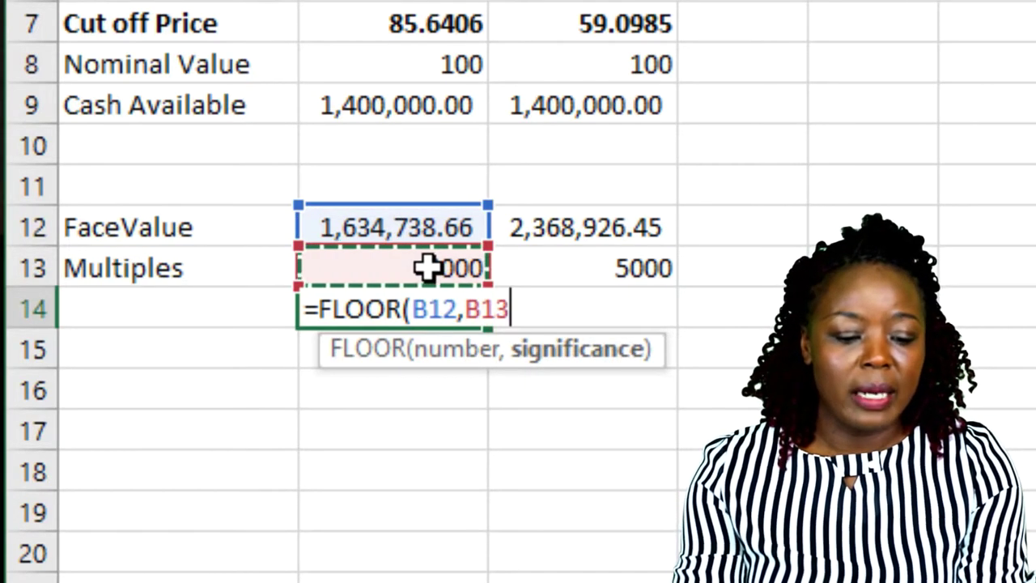
type(")")
key("Return")
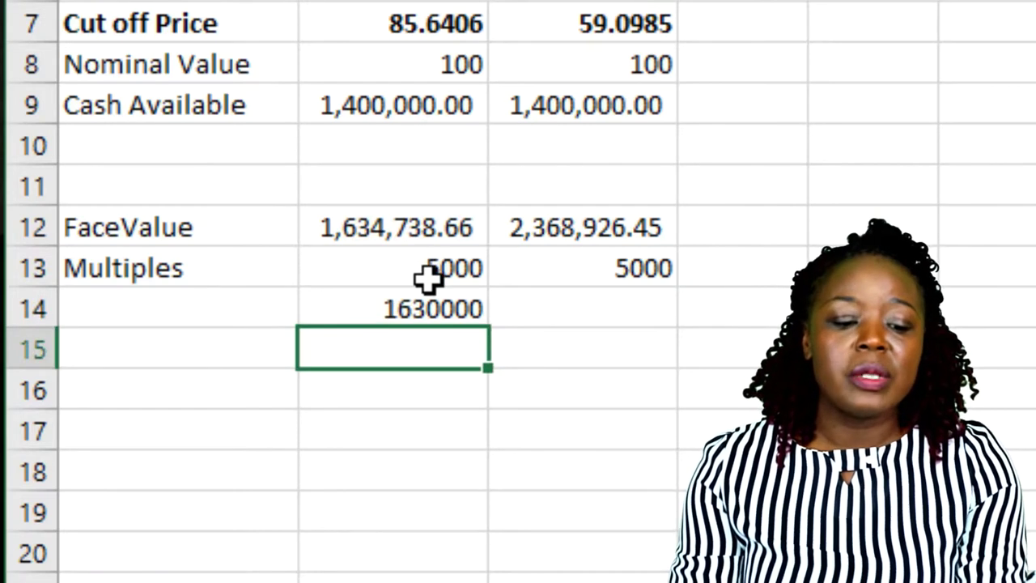
Copy the FLOOR formula from B14 to C14 and format both cells with thousands separators and two decimals.
left_click(429, 304)
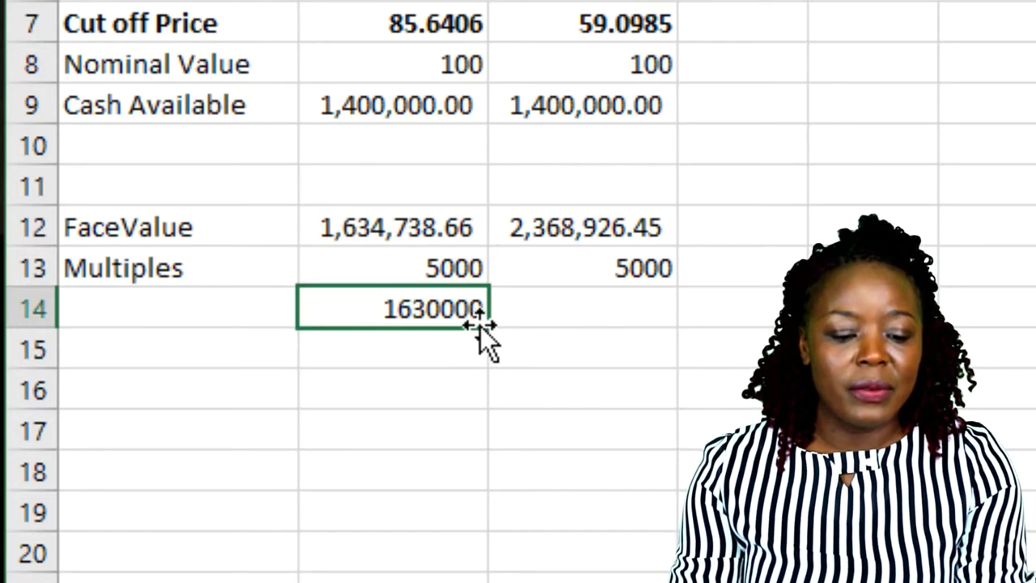
left_click_drag(487, 328, 630, 330)
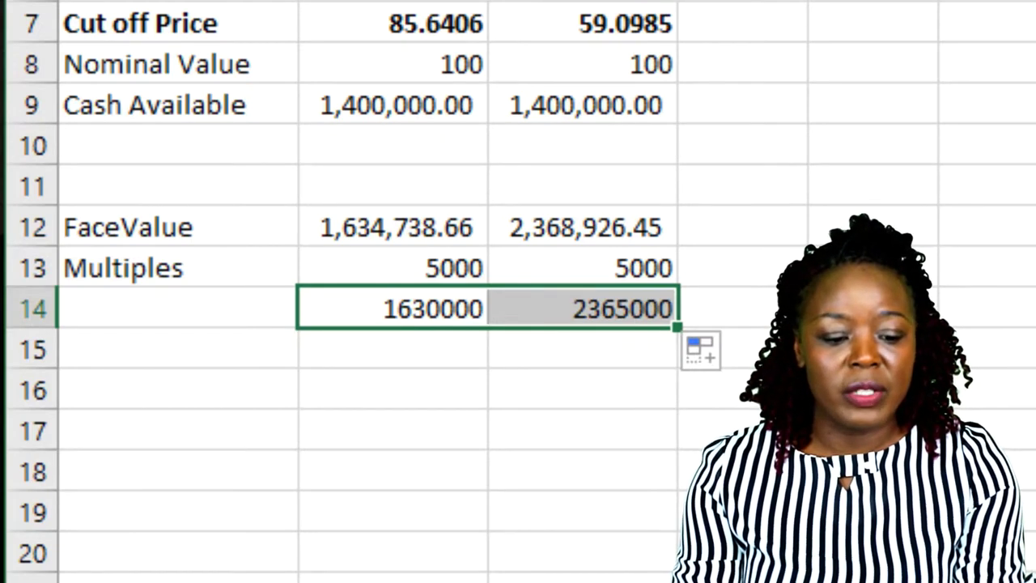
key("ctrl+shift+1")
Bold the rounded-down face values in B14:C14.
left_click(192, 322)
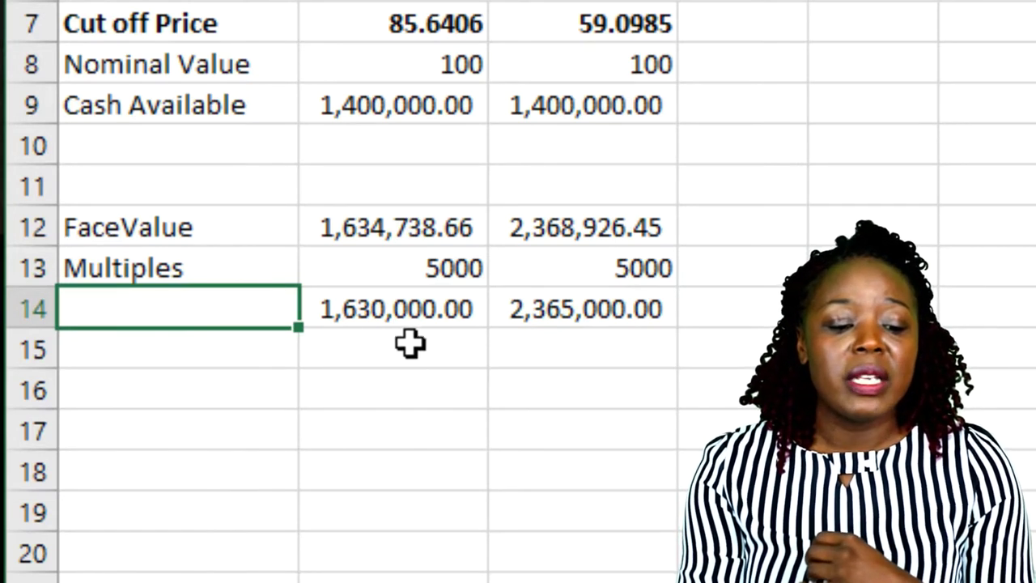
left_click(369, 309)
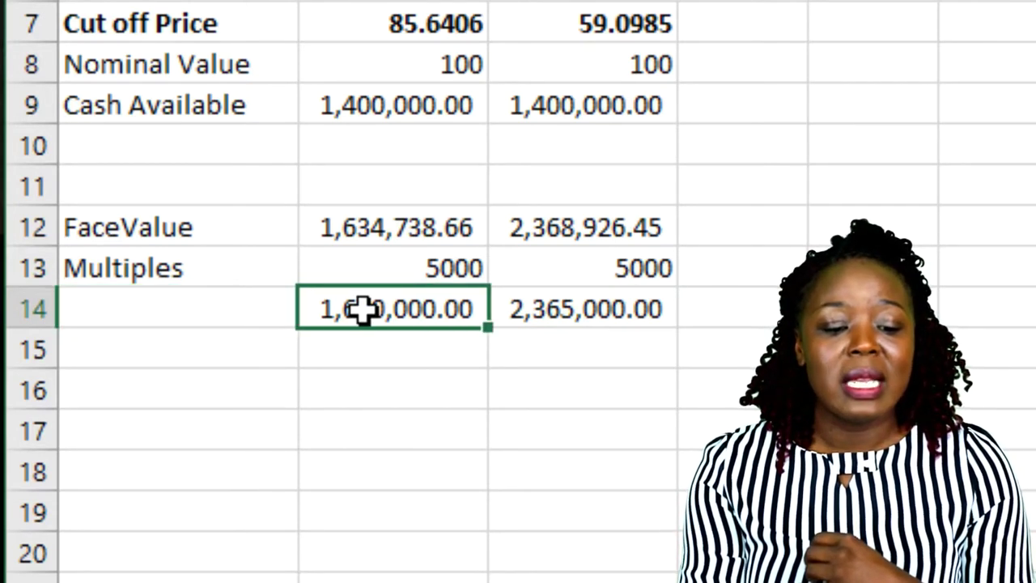
left_click(613, 324)
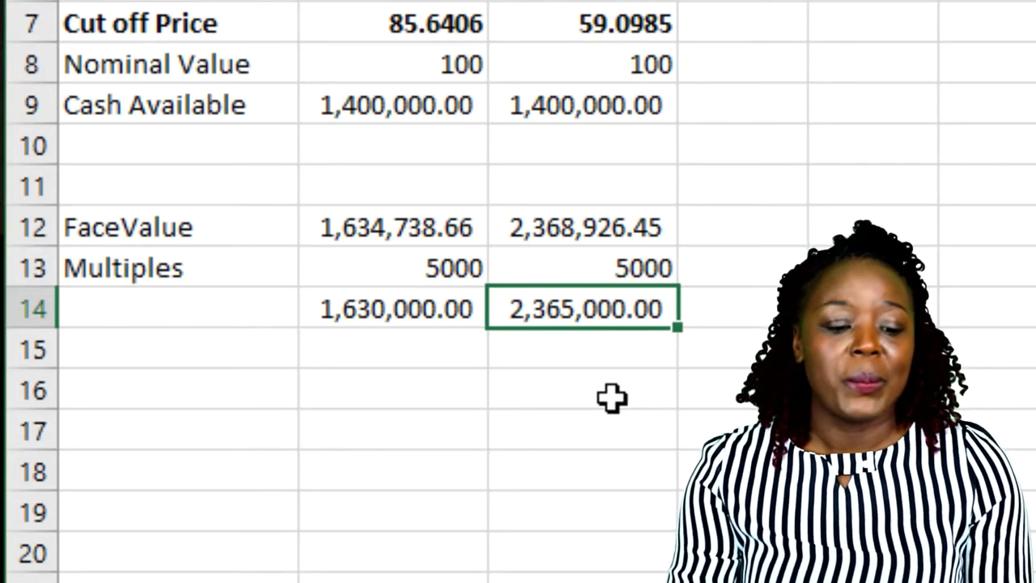
left_click_drag(352, 310, 596, 321)
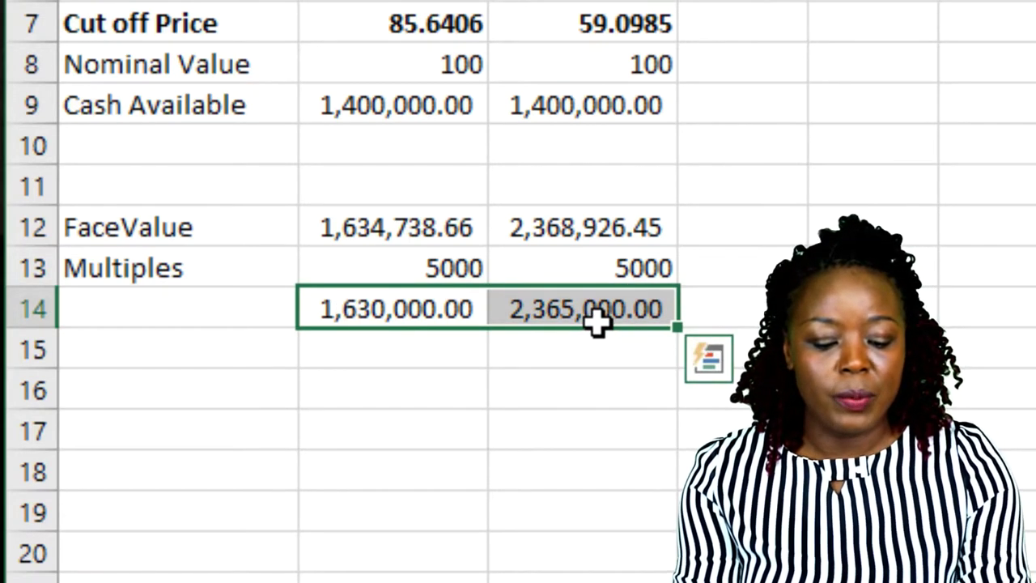
key("ctrl+b")
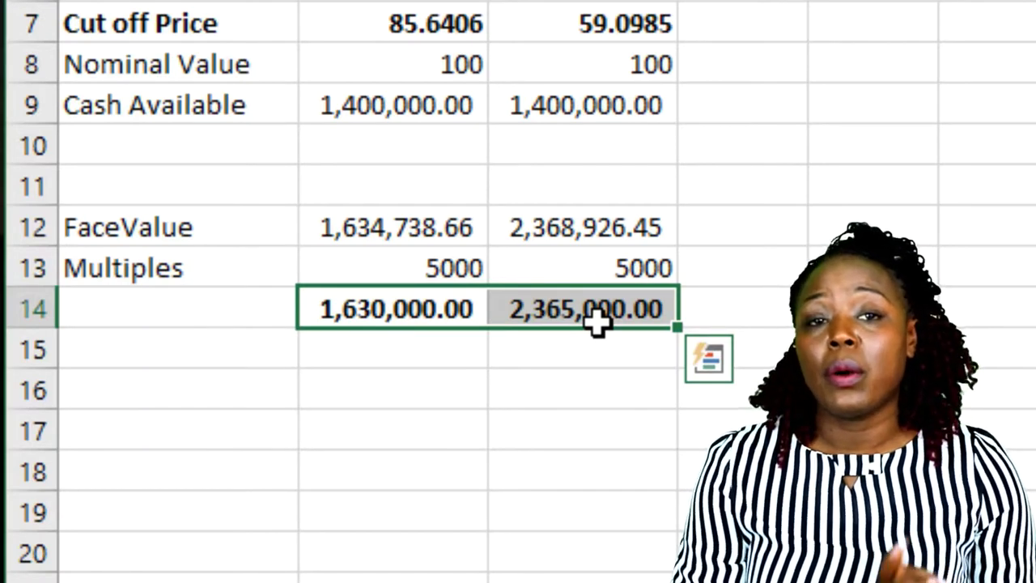
Label cell A16 as Exact Cost Price.
left_click(139, 378)
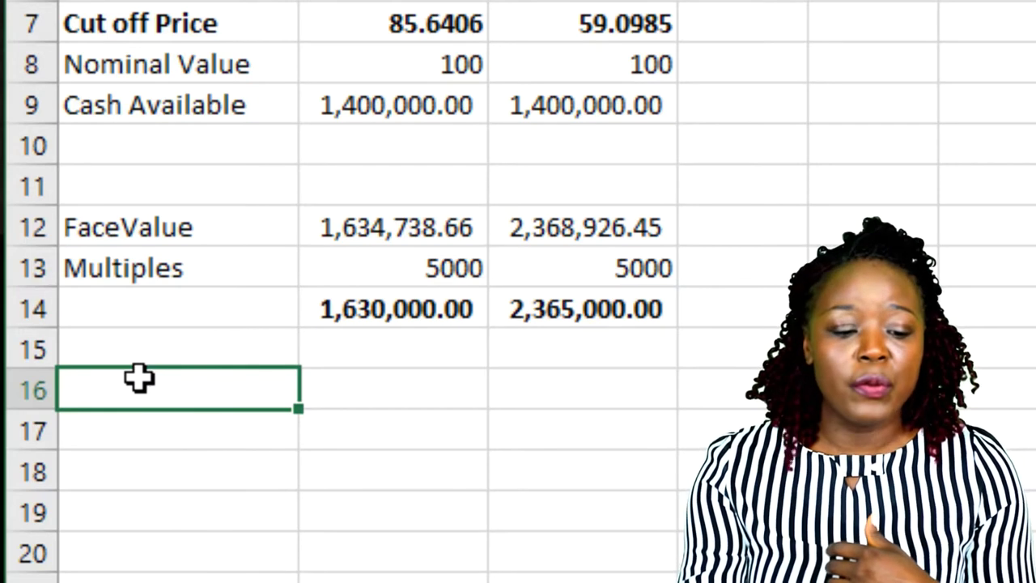
key("Up")
key("Up")
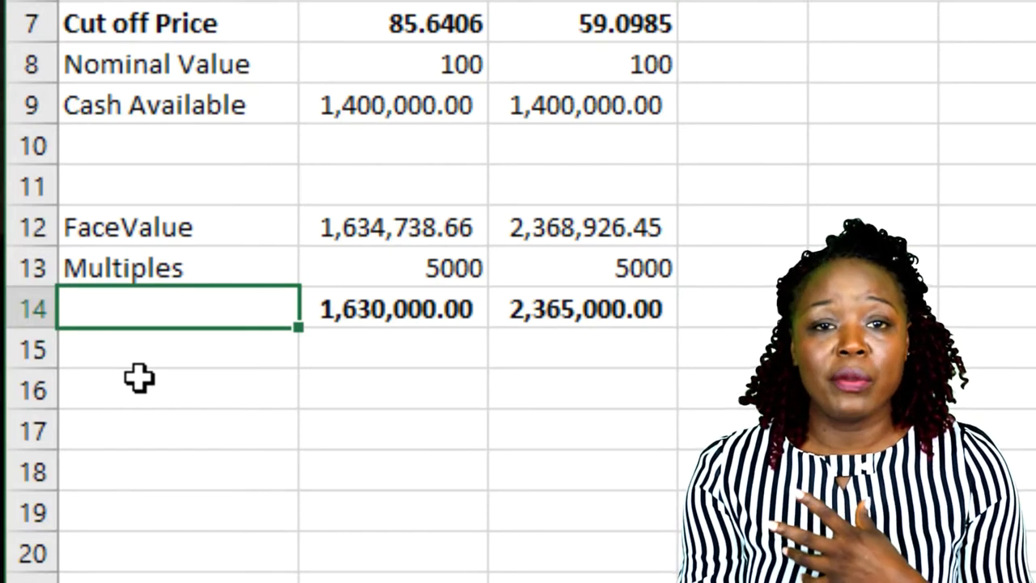
left_click(139, 377)
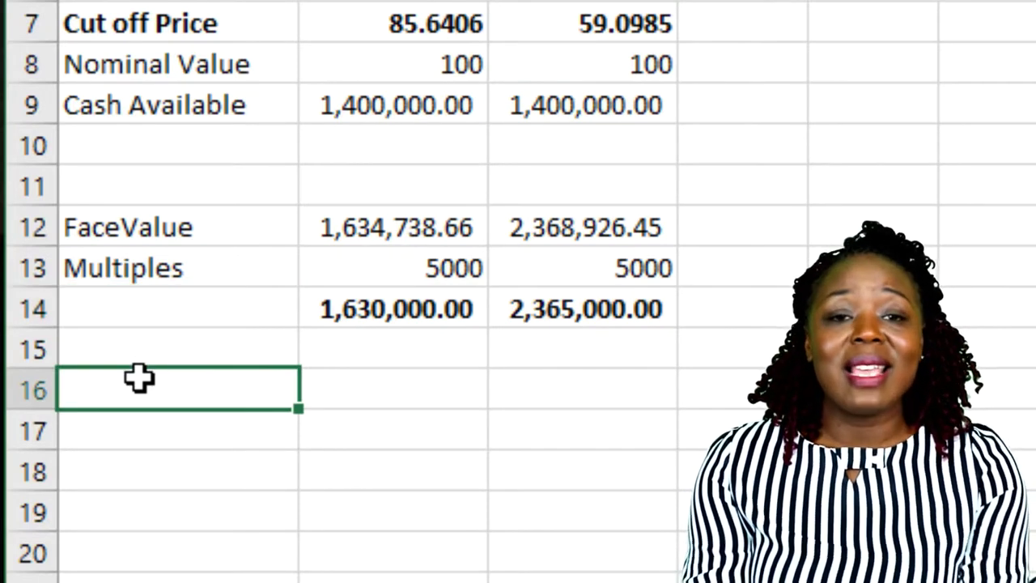
type("Exact Cost Price")
key("Tab")
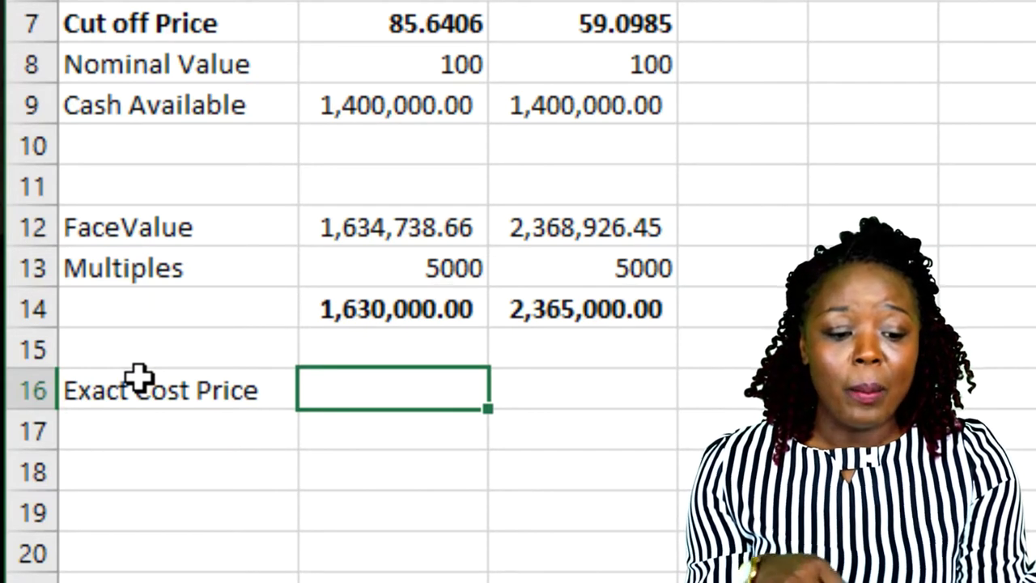
Calculate the 2 Year Bond's exact cost price in B16 with the formula =(B7*B14)/100.
type("=")
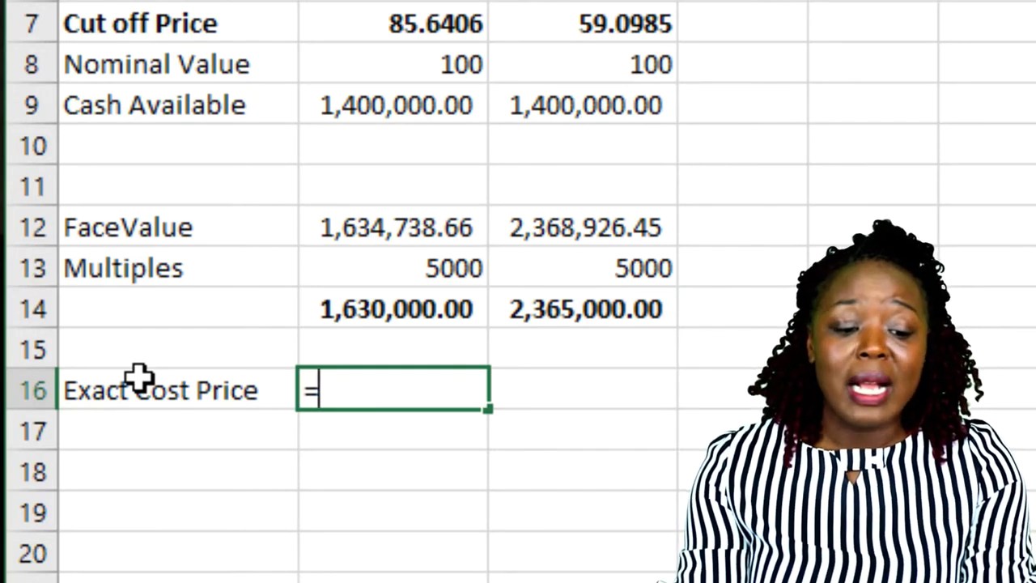
key("Up")
key("Up")
key("Up")
key("Up")
key("Up")
key("Up")
key("Up")
key("Up")
key("Up")
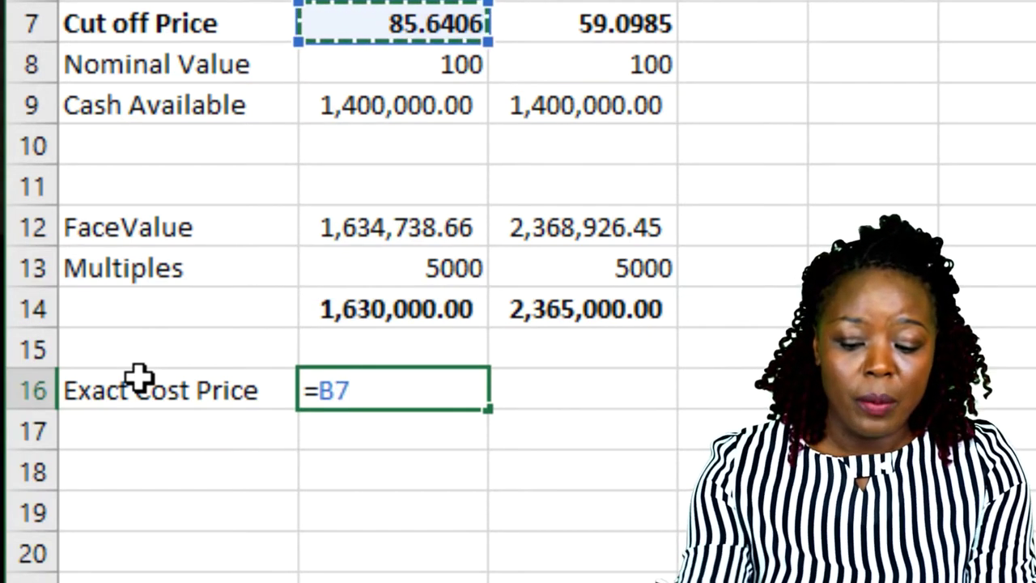
type("*")
key("Up")
key("Up")
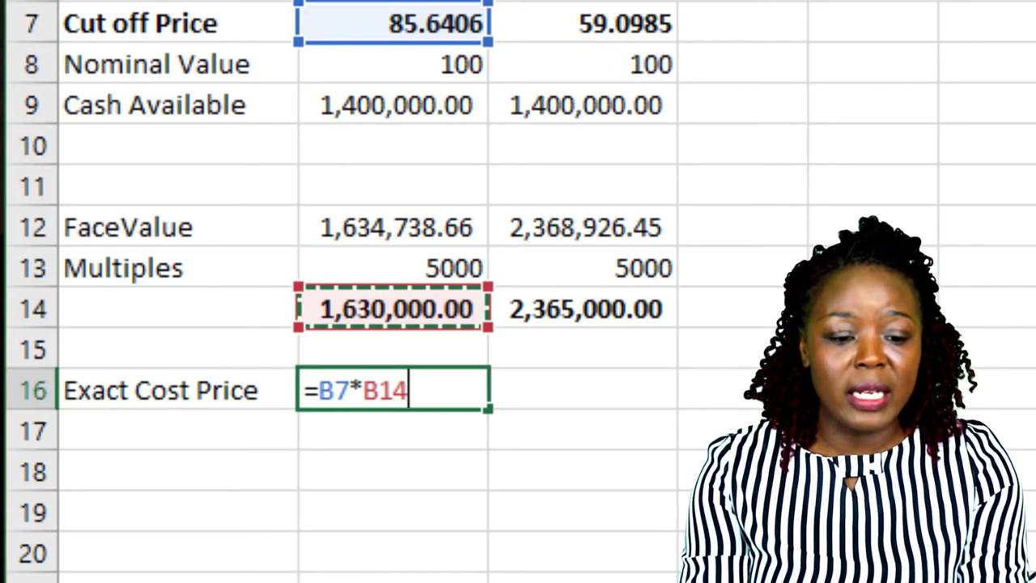
key("Return")
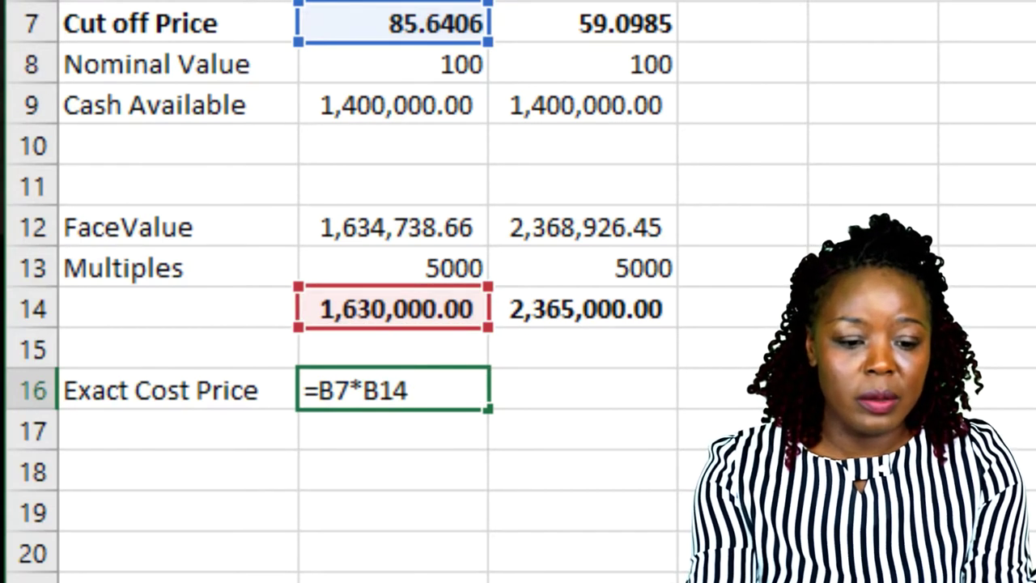
type(")")
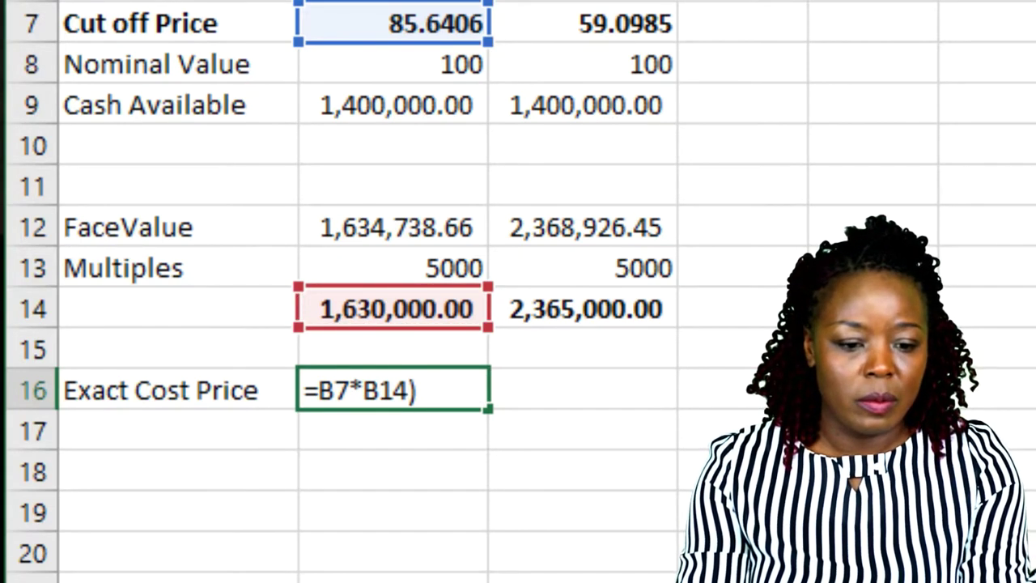
type("(")
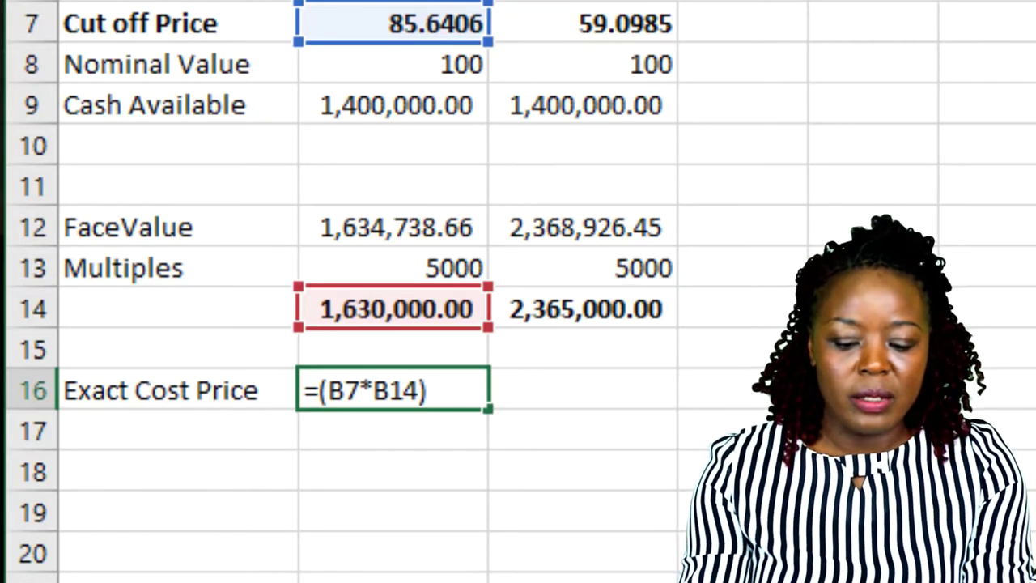
type("/100")
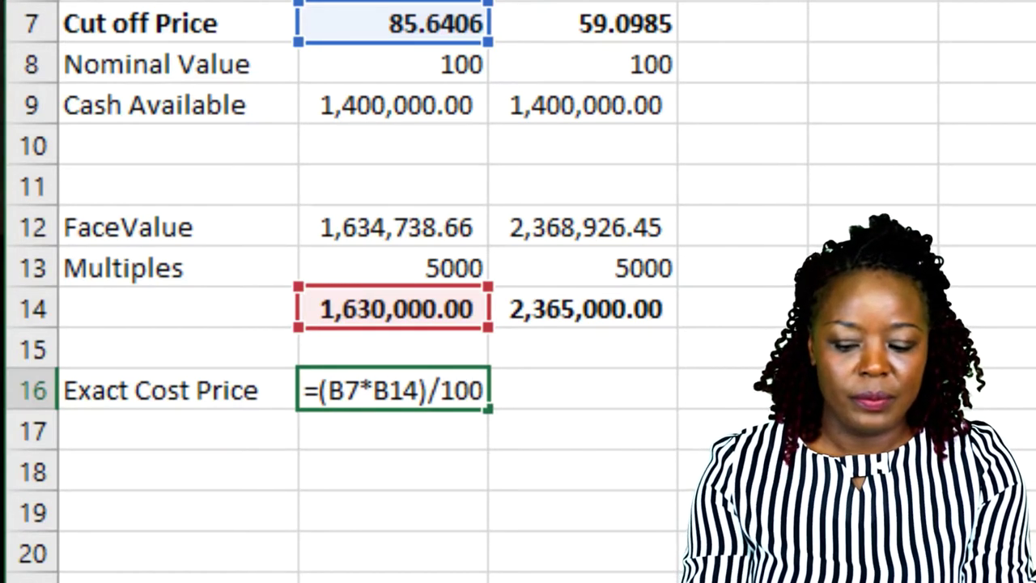
key("Return")
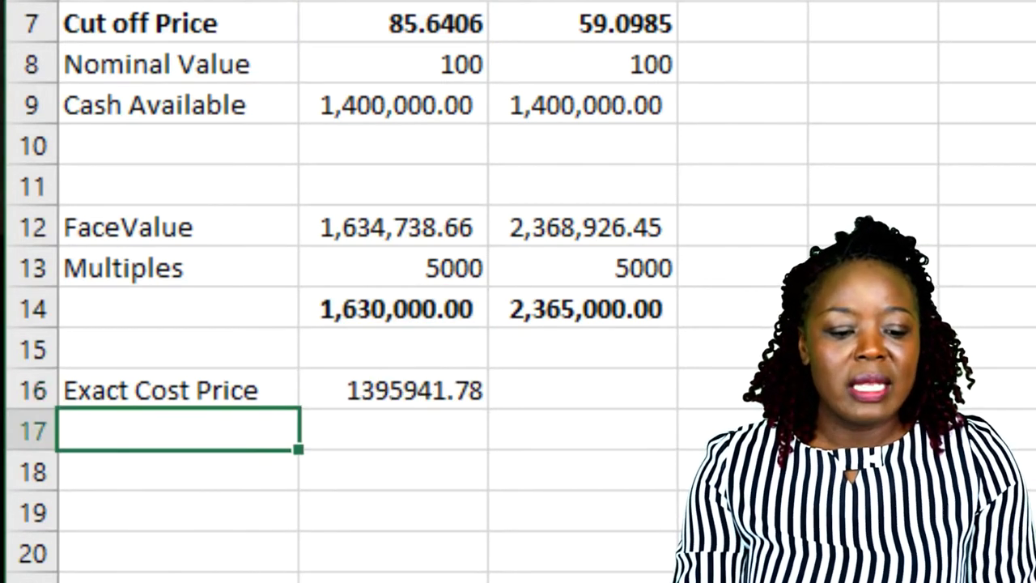
Copy the exact cost price formula from B16 to C16 and format both cells with thousands separators and two decimals.
left_click(393, 394)
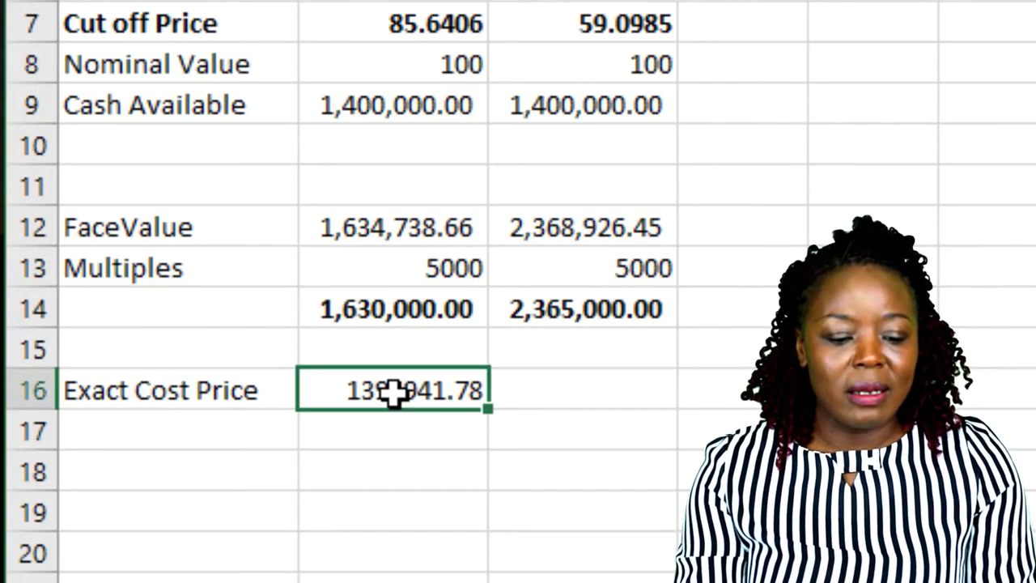
left_click_drag(492, 413, 643, 423)
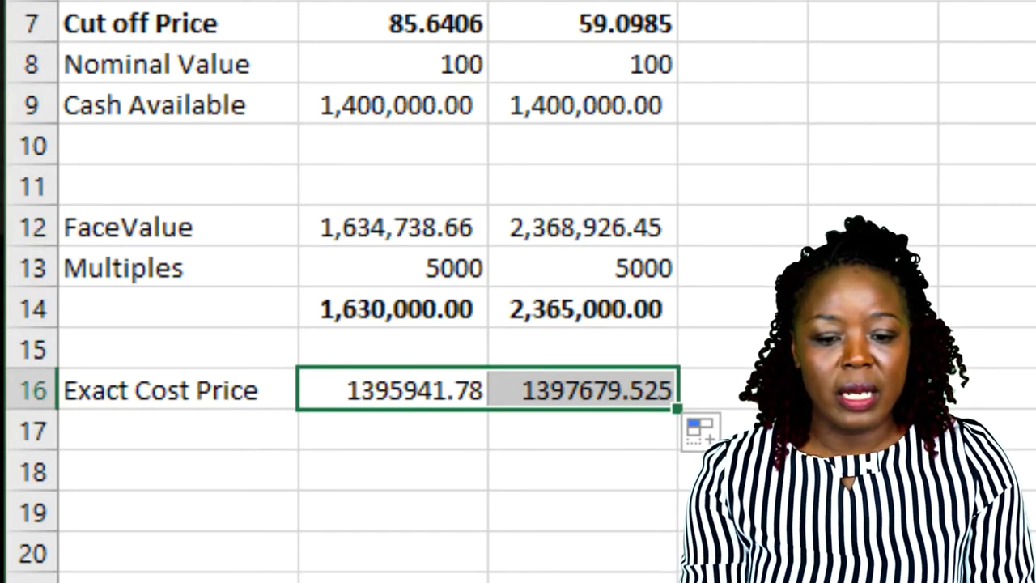
key("ctrl+shift+1")
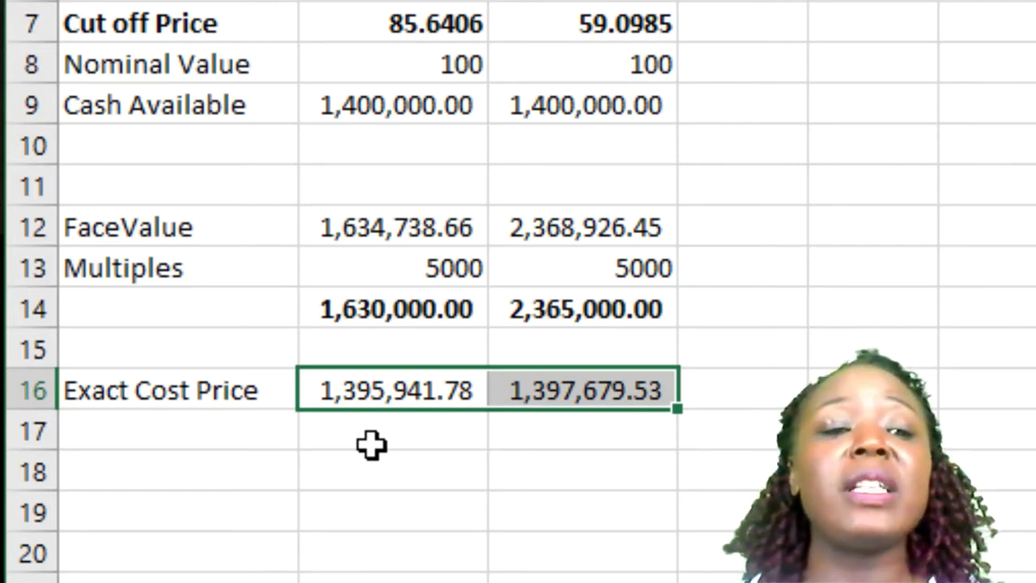
key("Up")
key("Up")
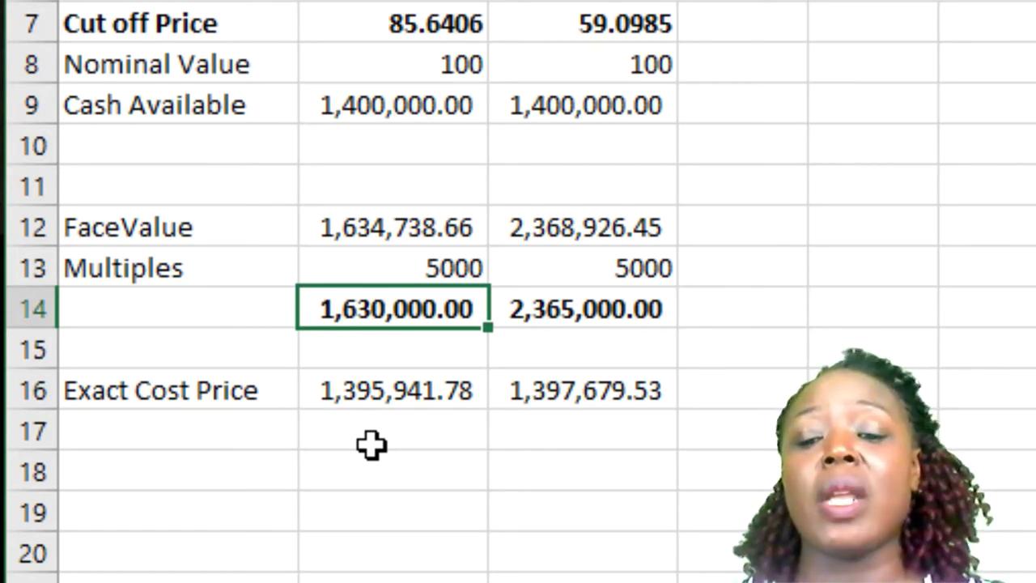
key("Right")
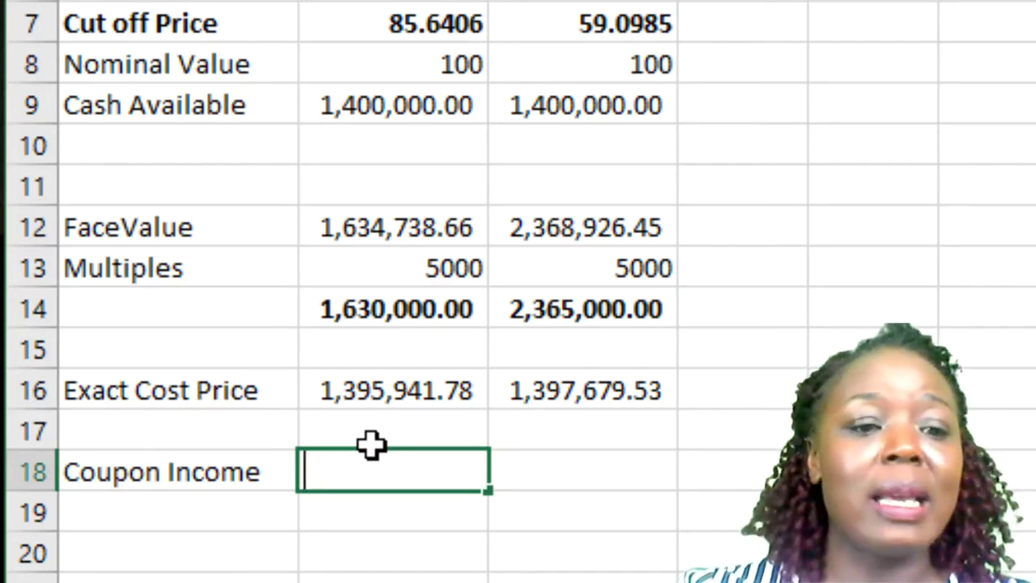
Calculate the 2 Year Bond's coupon income in B18 with the formula =B5*B14 and copy it to C18.
type("=")
key("Up")
key("Up")
key("Up")
key("Up")
key("Up")
key("Up")
key("Up")
key("Up")
key("Up")
key("Up")
key("Up")
key("Up")
key("Up")
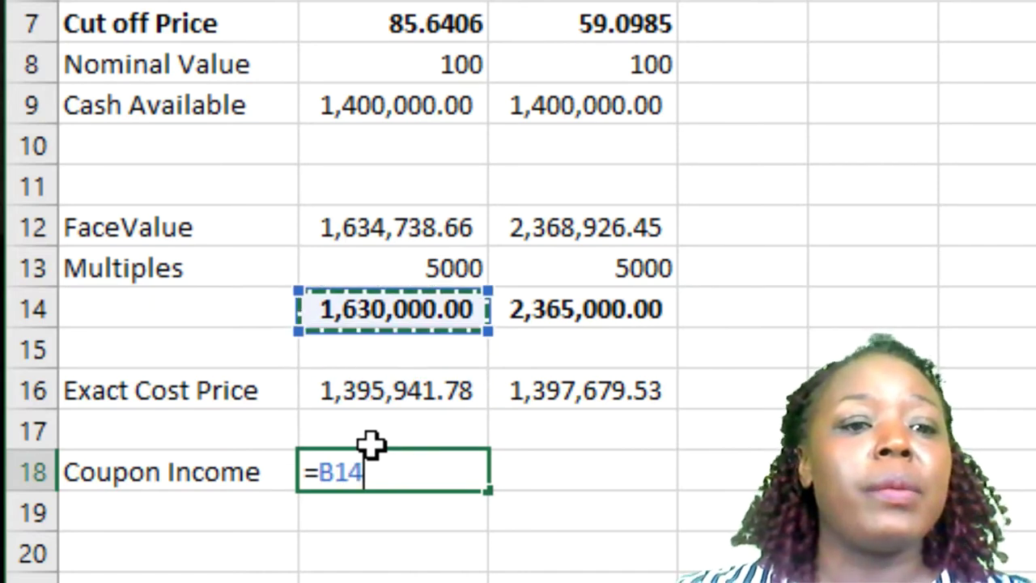
key("Up")
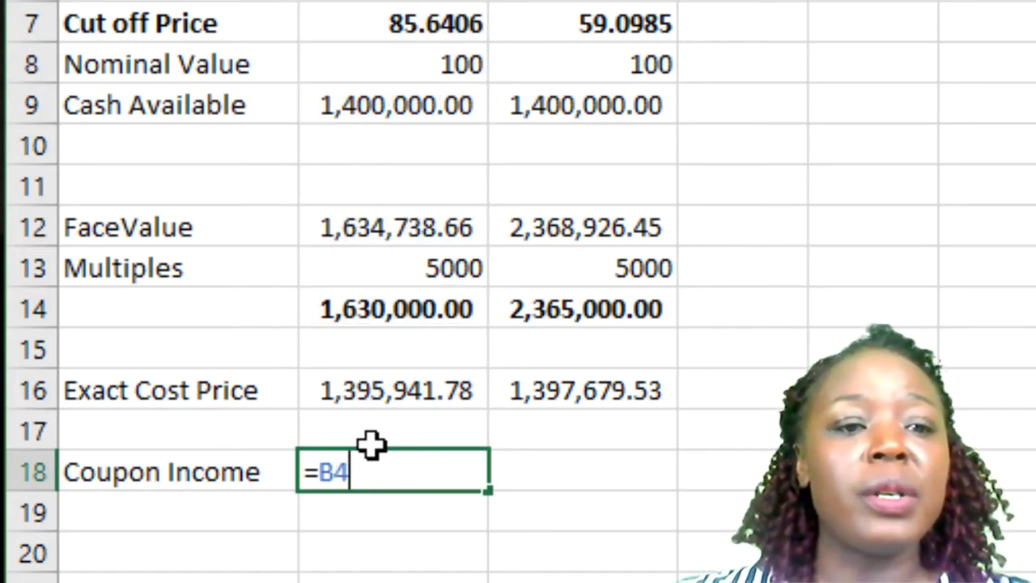
key("Down")
type("*")
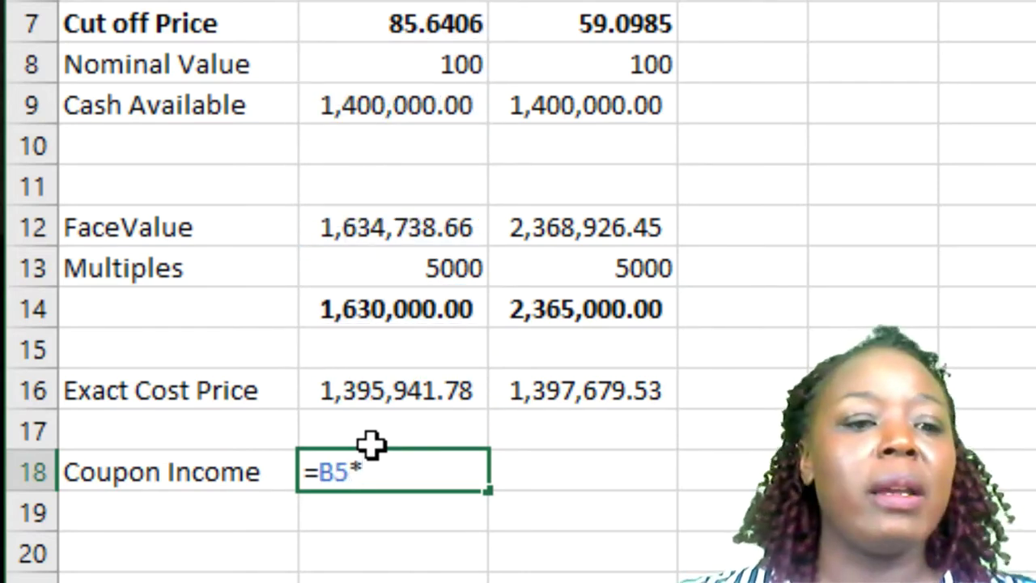
key("Up")
key("Up")
key("Up")
key("Up")
key("Up")
key("Up")
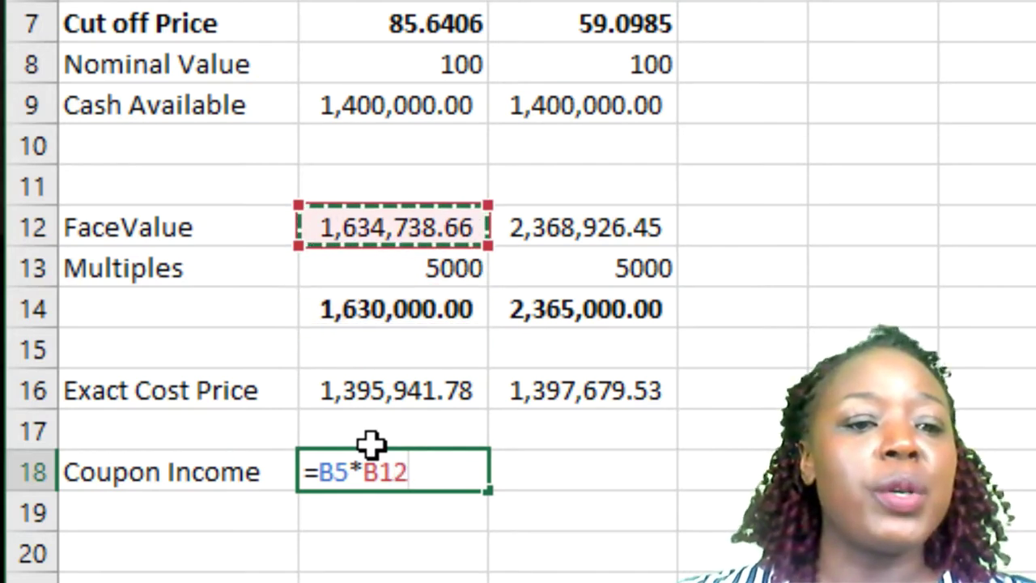
key("Down")
key("Down")
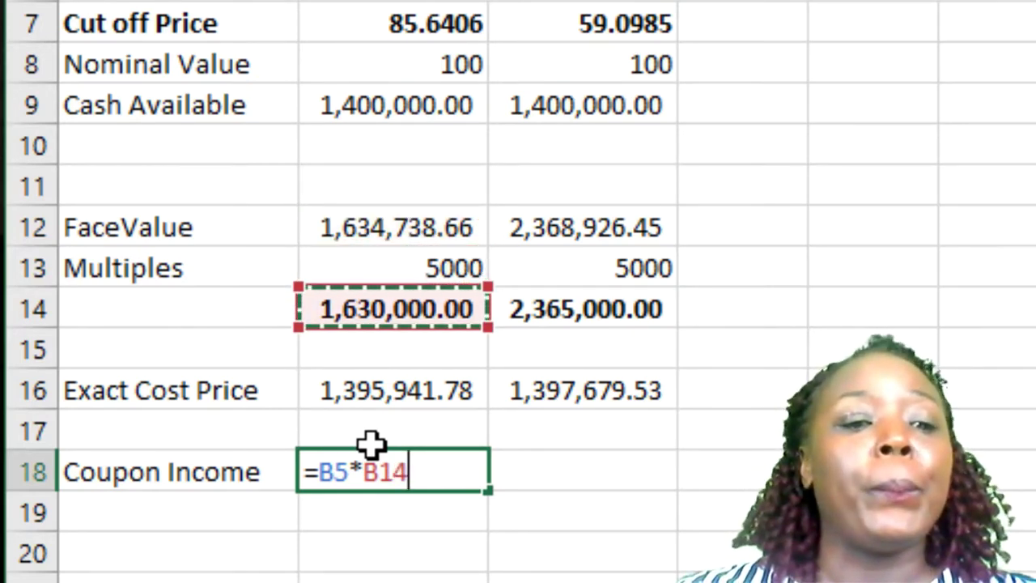
key("Return")
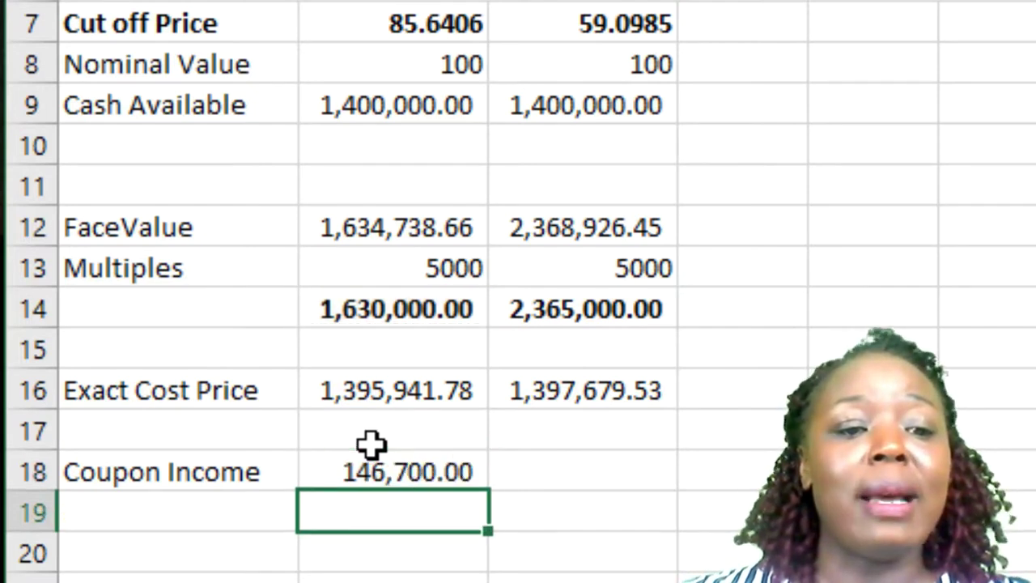
left_click(370, 446)
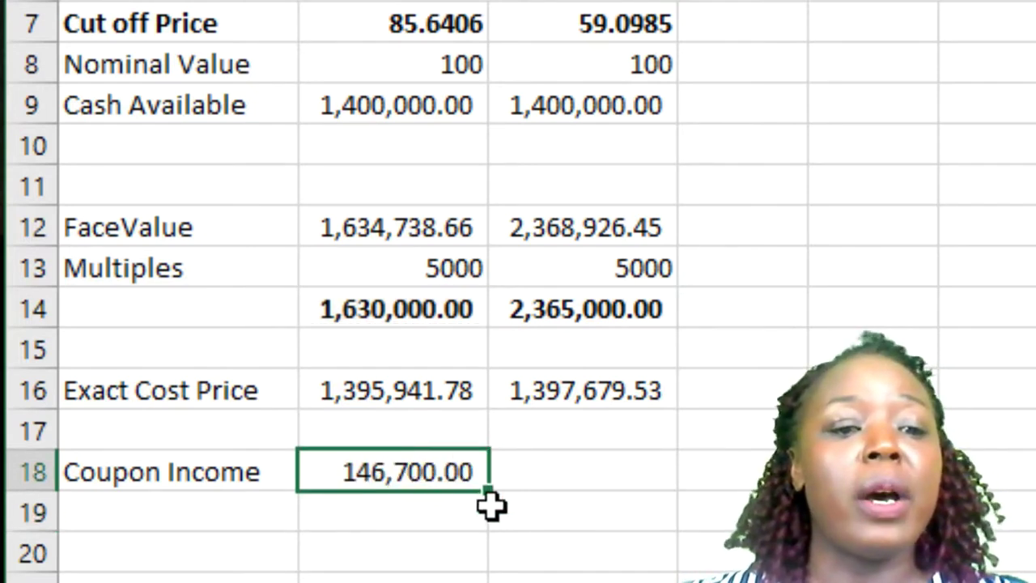
left_click_drag(491, 491, 648, 494)
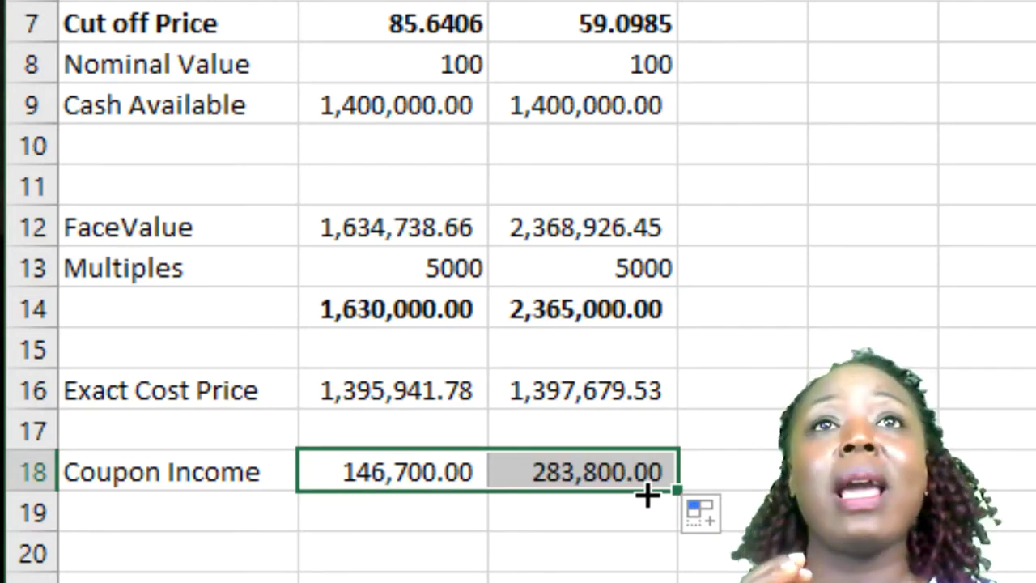
Label cell A19 as WHT and enter the 2 Year Bond's rates, 15% in B19 and 1% in B20.
left_click_drag(393, 553, 593, 466)
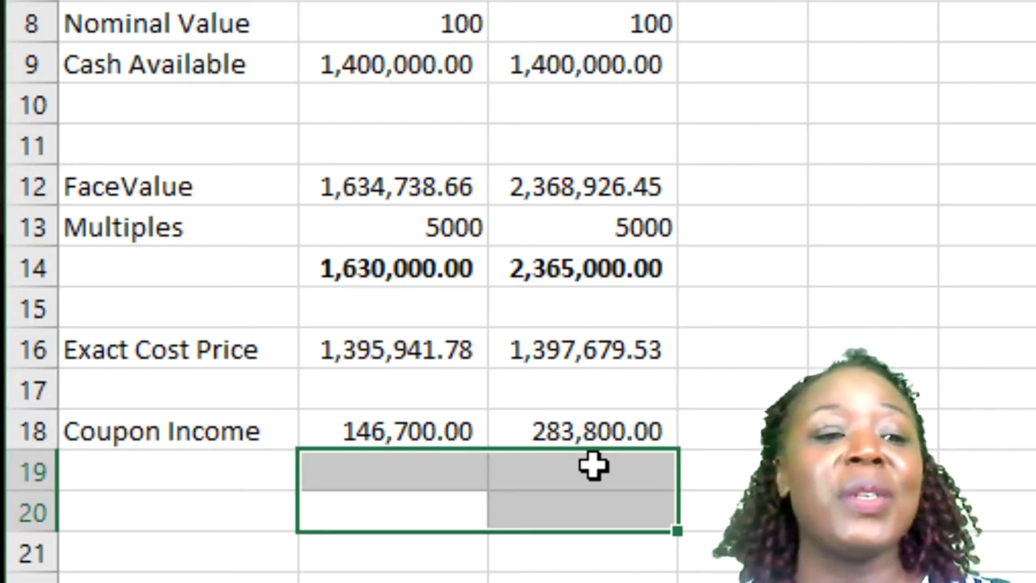
key("Left")
key("Up")
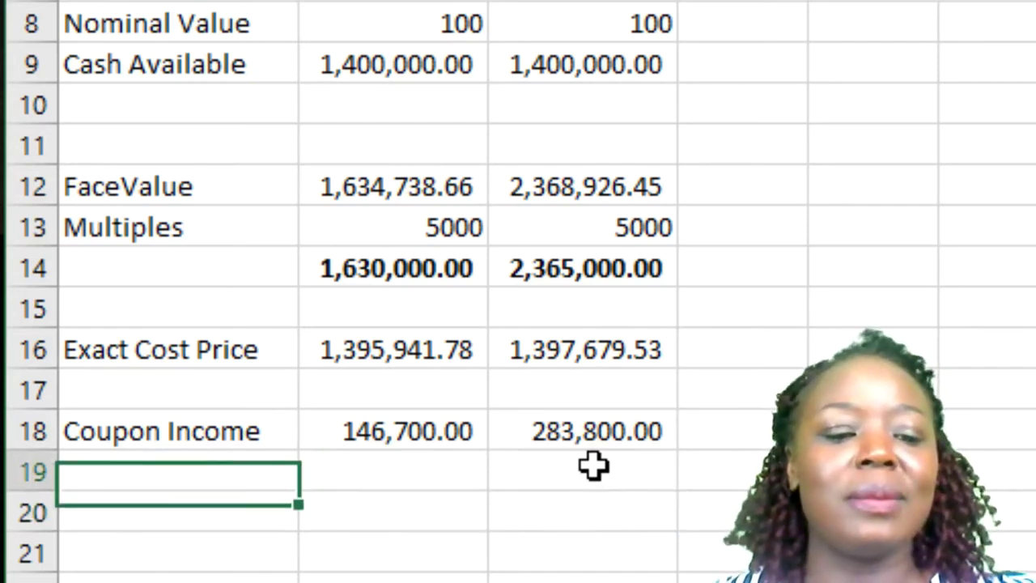
type("WHT")
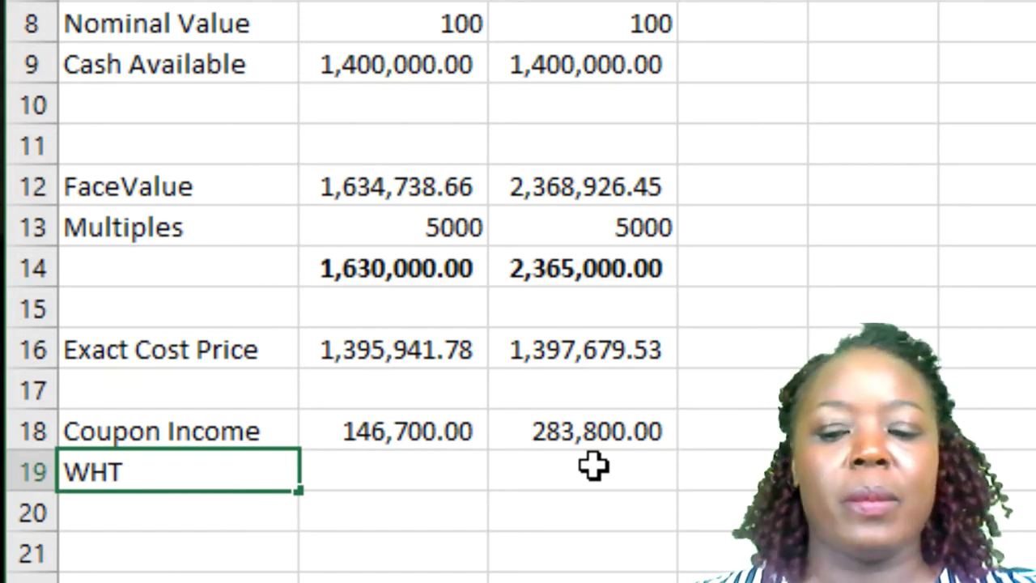
key("Tab")
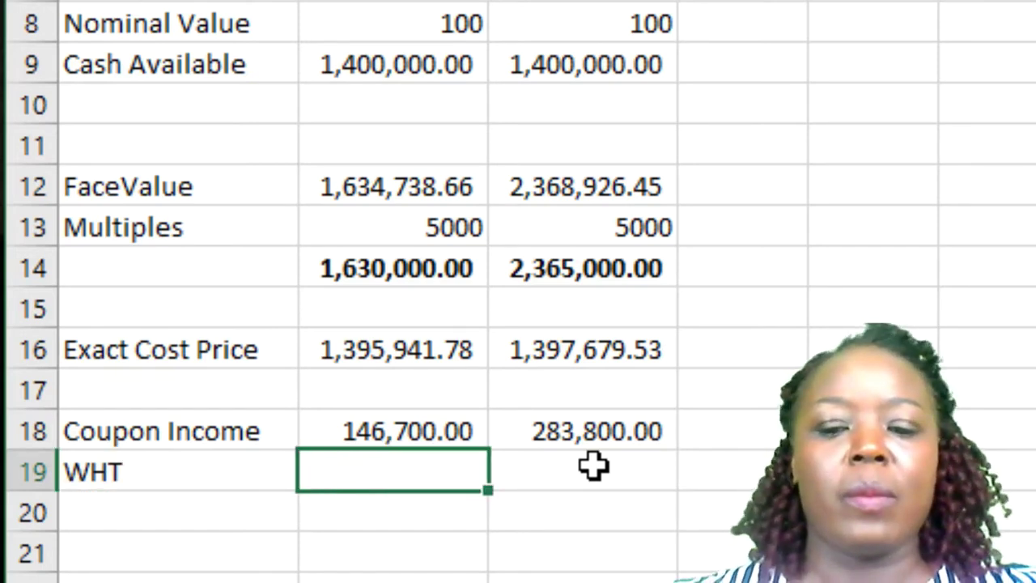
type("15")
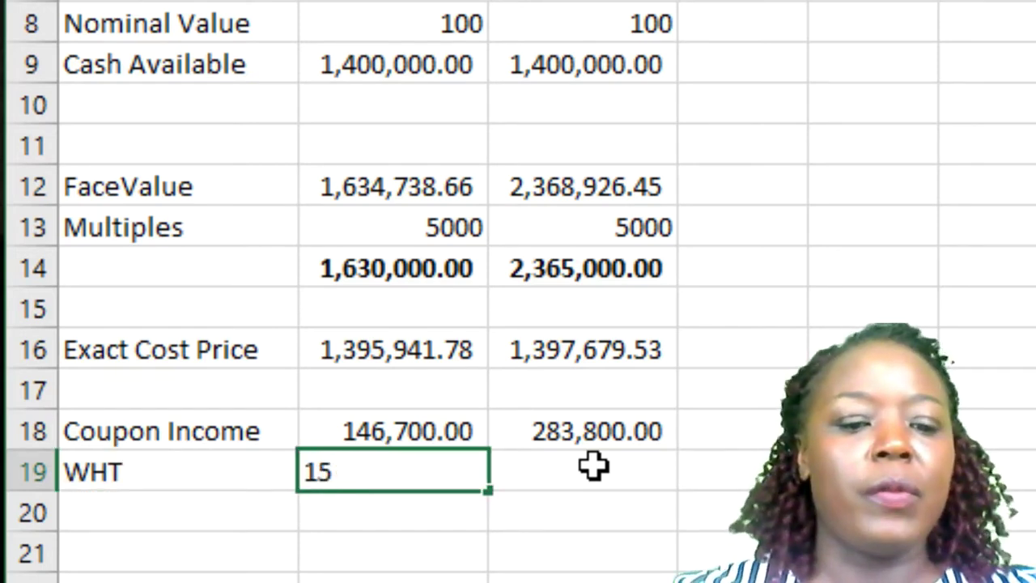
type("%")
key("Return")
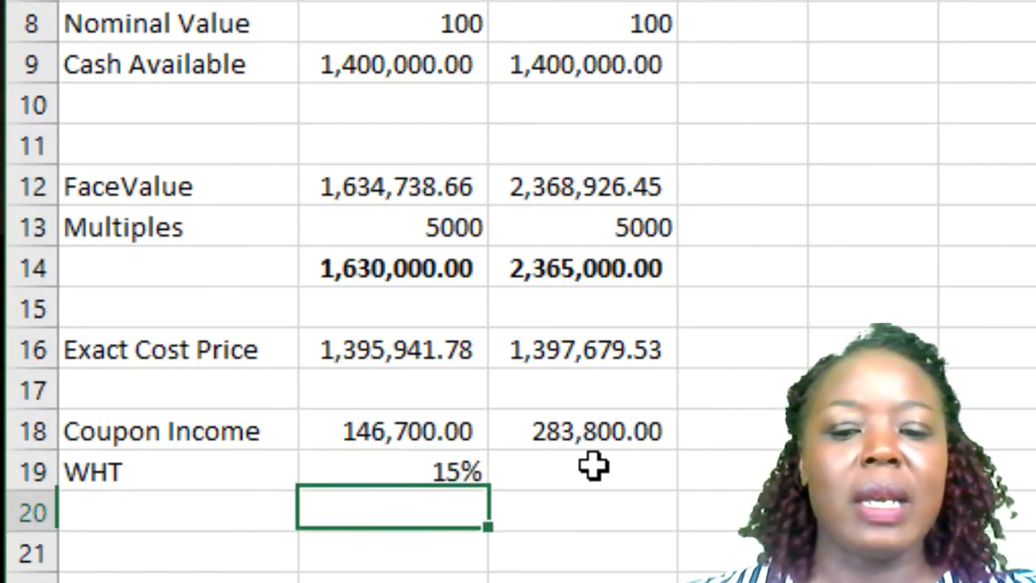
type("1%")
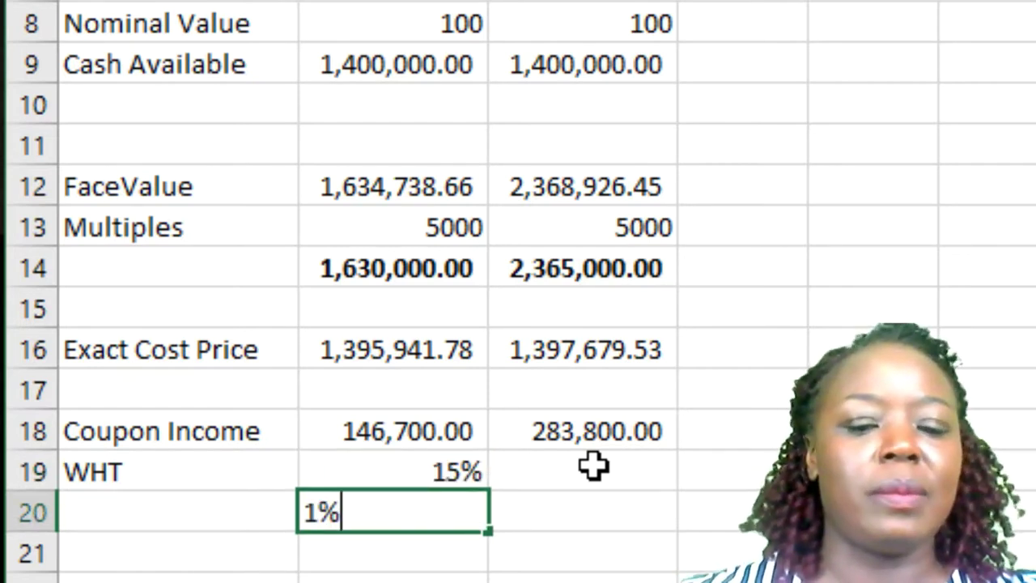
key("Return")
key("Up")
key("Up")
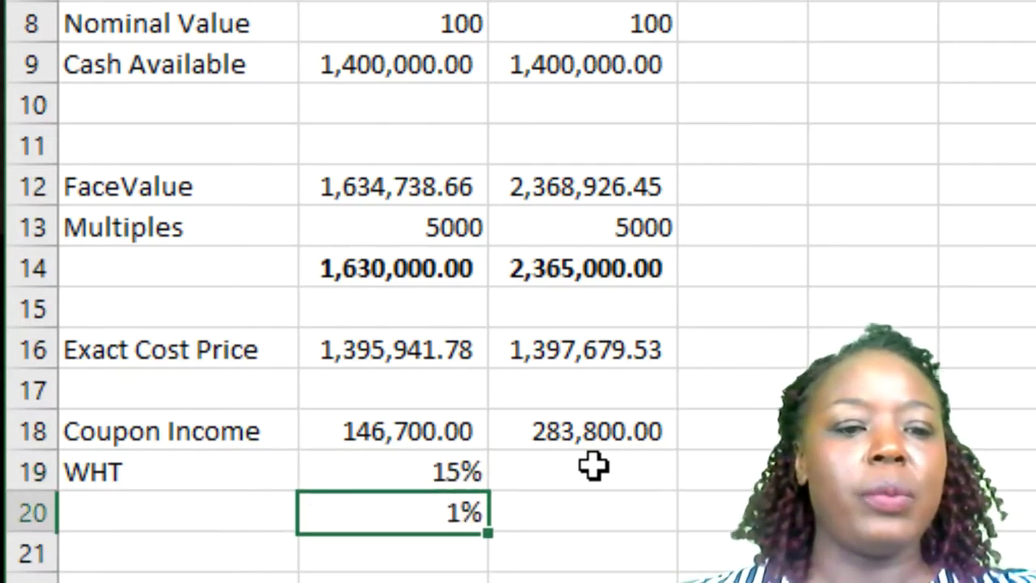
key("shift+Down")
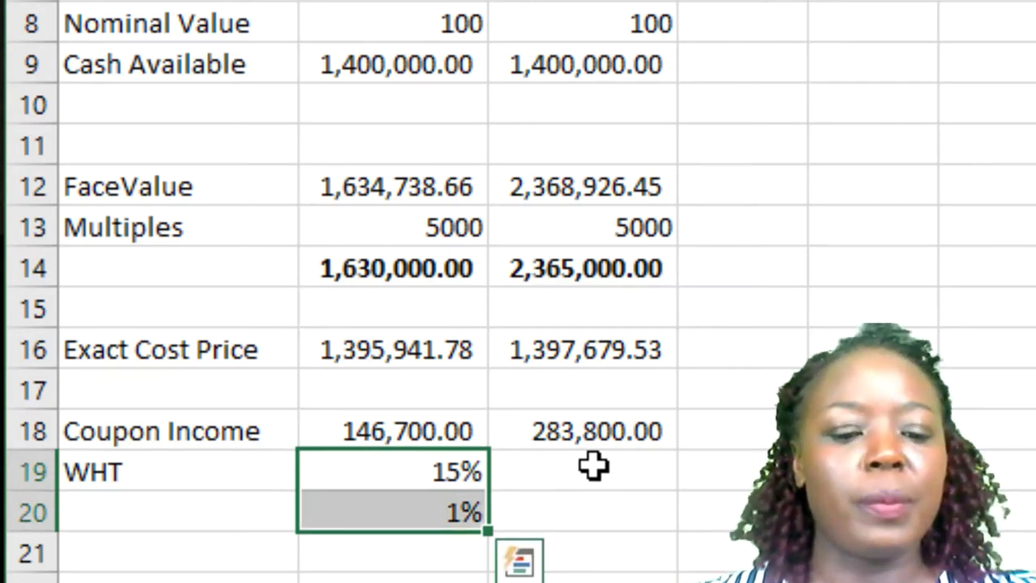
key("ctrl+q")
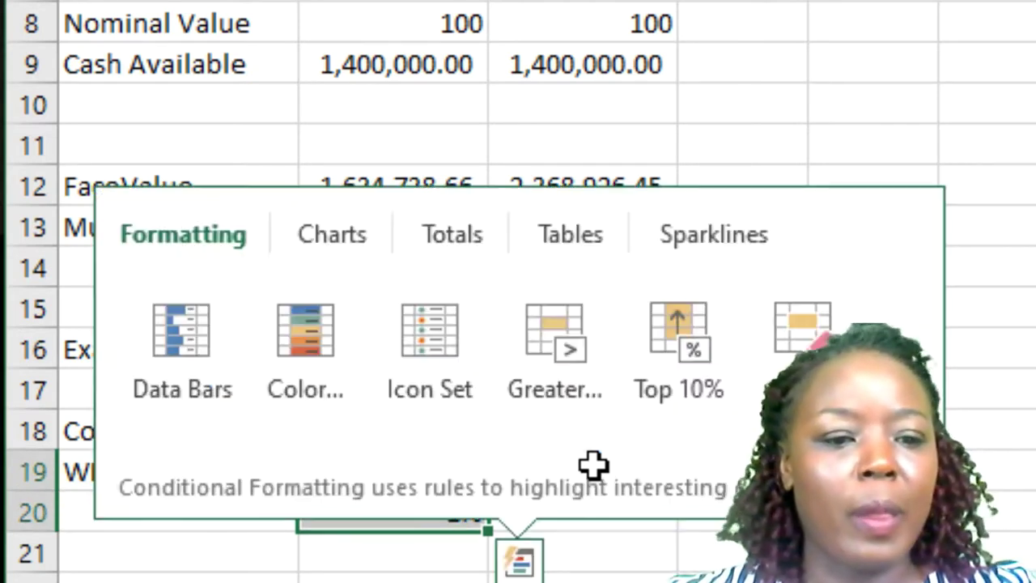
key("Escape")
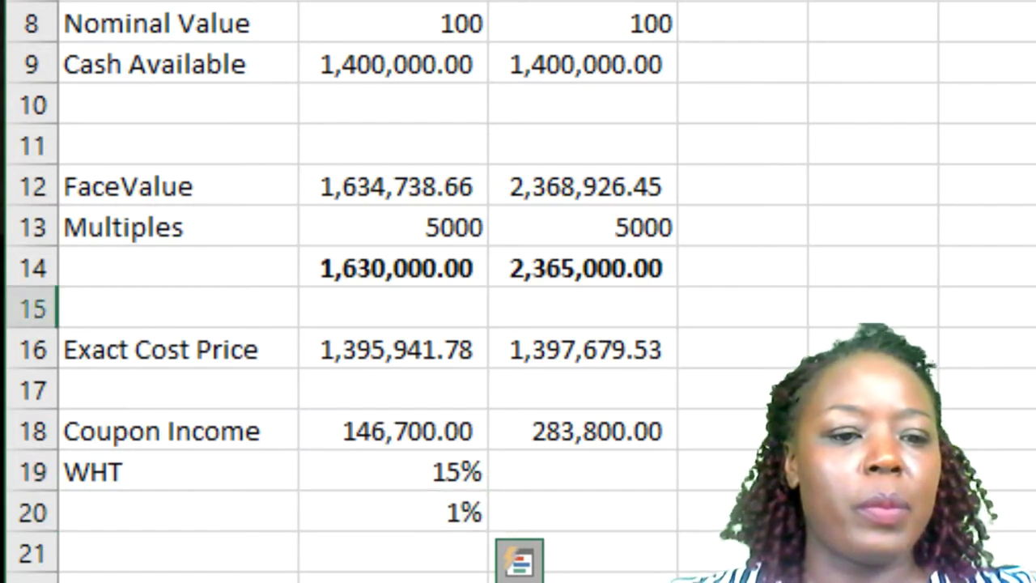
Enter the 7 Year Bond's rates, 15% in C19 and 1% in C20.
left_click(547, 478)
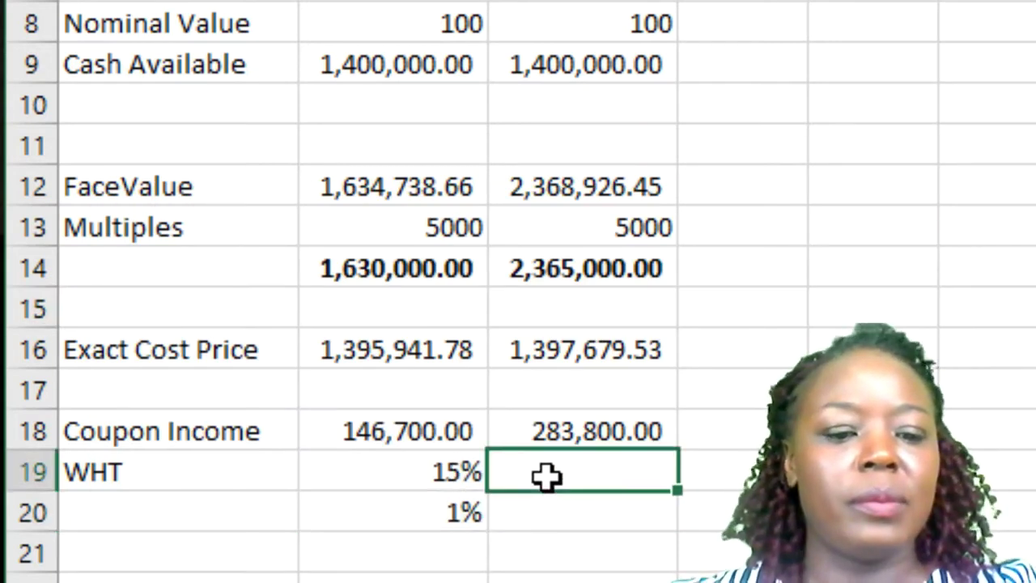
type("15%")
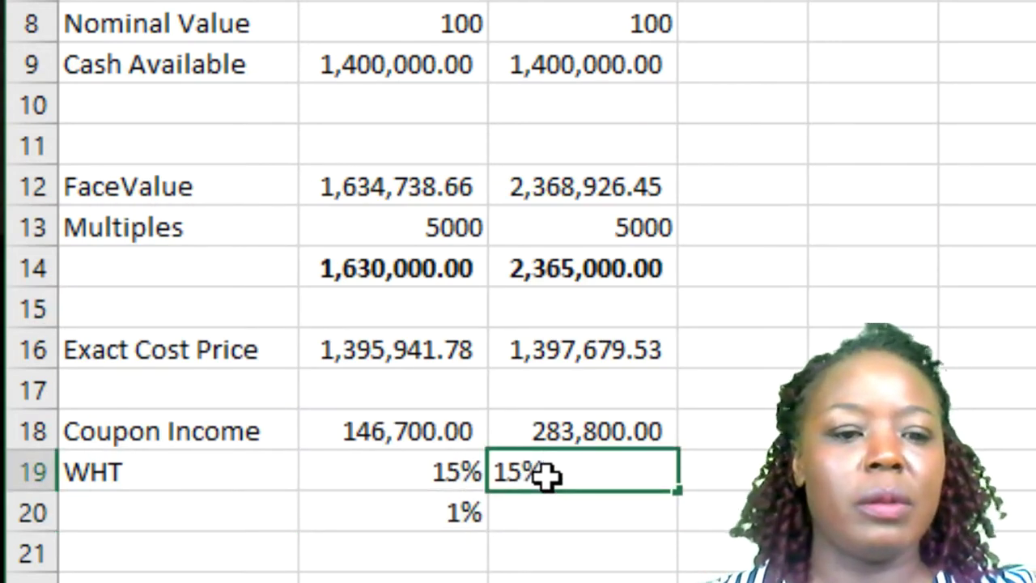
key("Return")
type("1%")
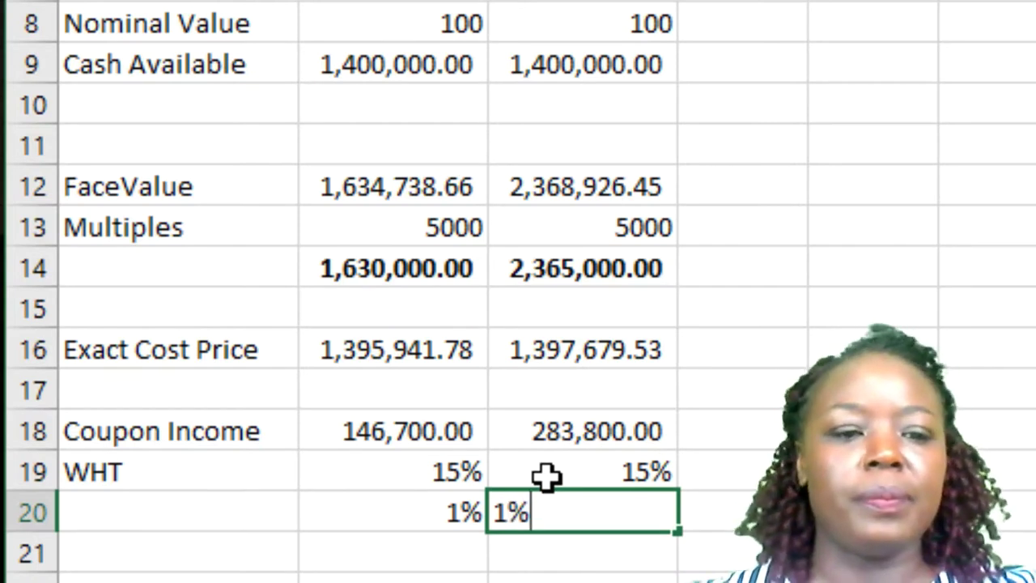
key("Return")
Add the 2 Year Bond's two rates in B21 with the formula =B19+B20.
key("Left")
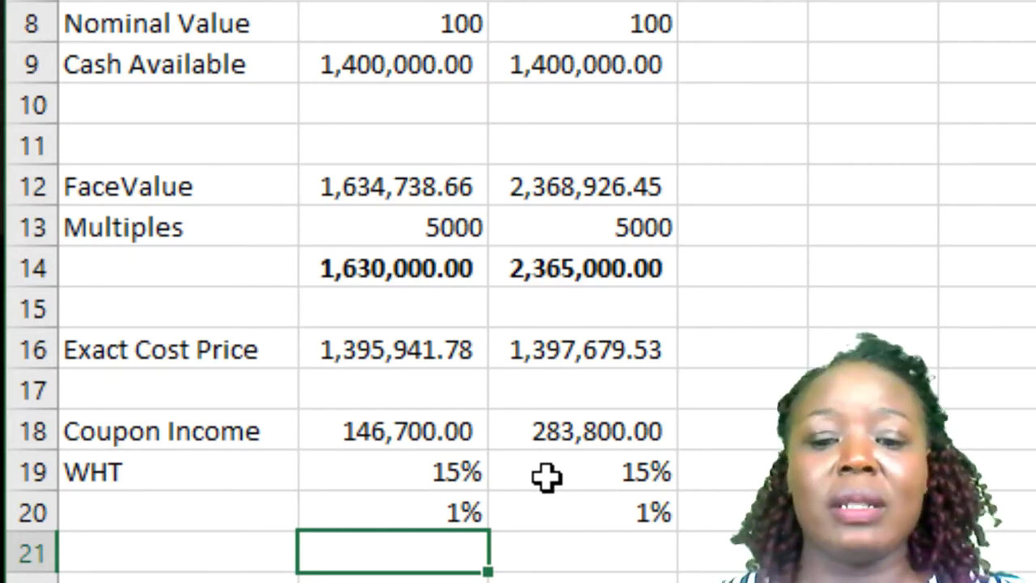
type("=")
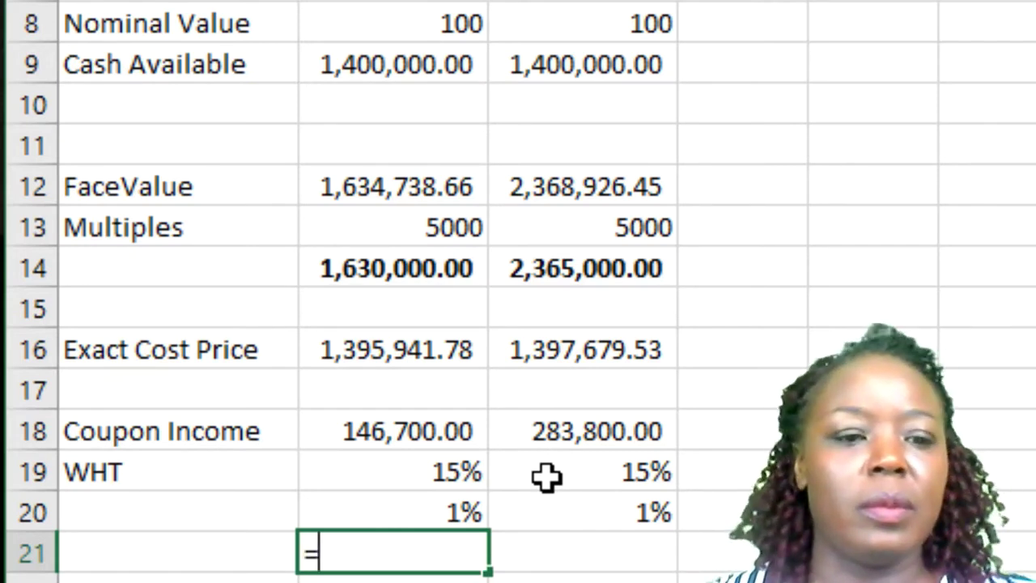
key("Up")
key("Up")
type("+")
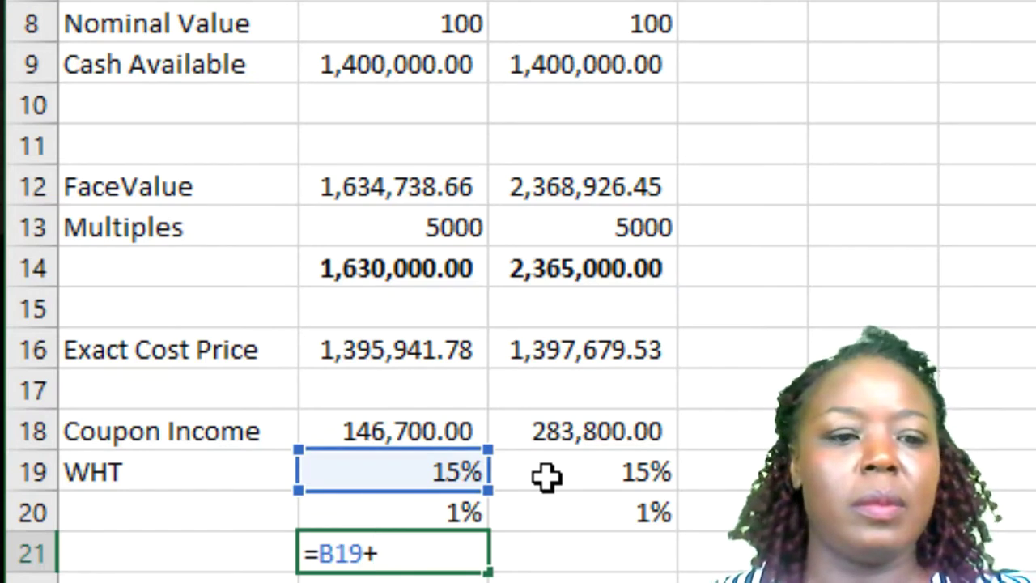
key("Up")
key("Return")
Add the 7 Year Bond's two rates in C21 with the formula =C20+C19.
key("Up")
key("Right")
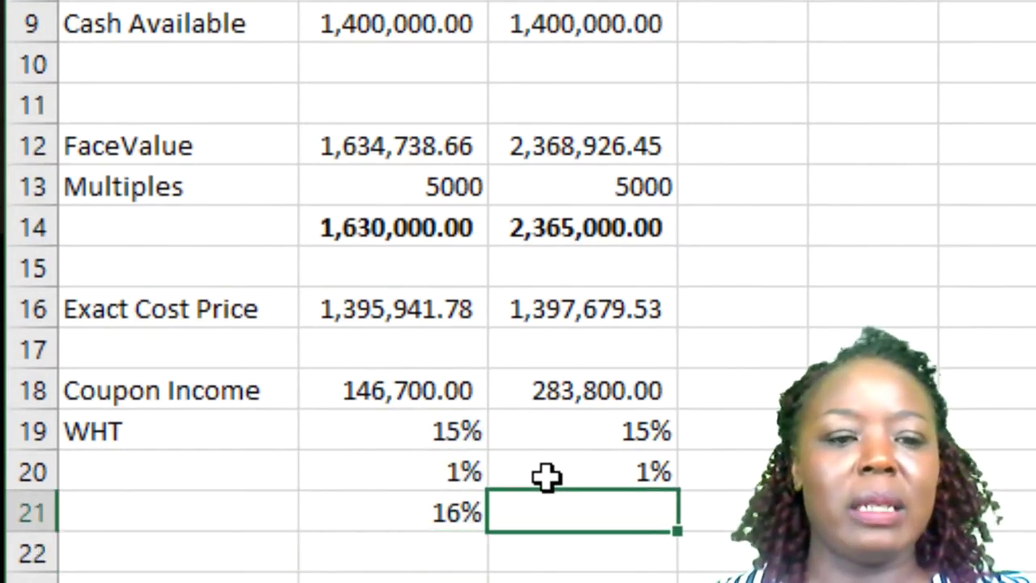
type("=")
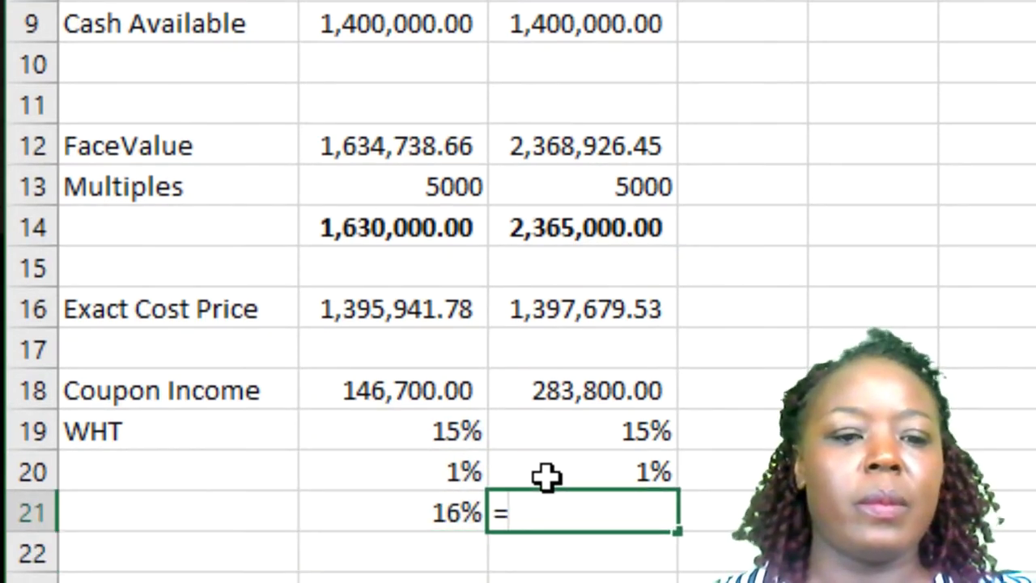
key("Up")
type("+")
key("Up")
key("Up")
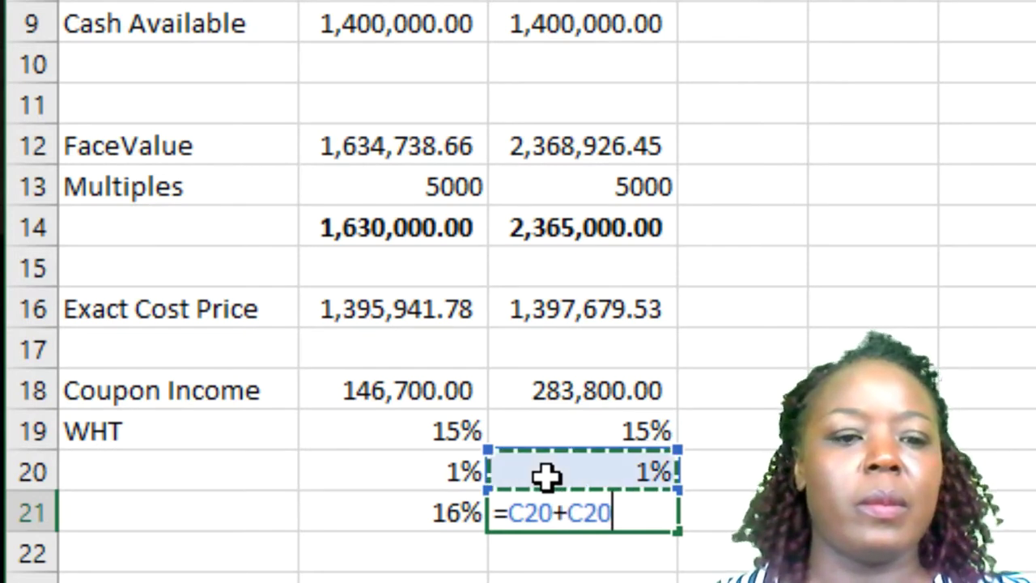
key("Return")
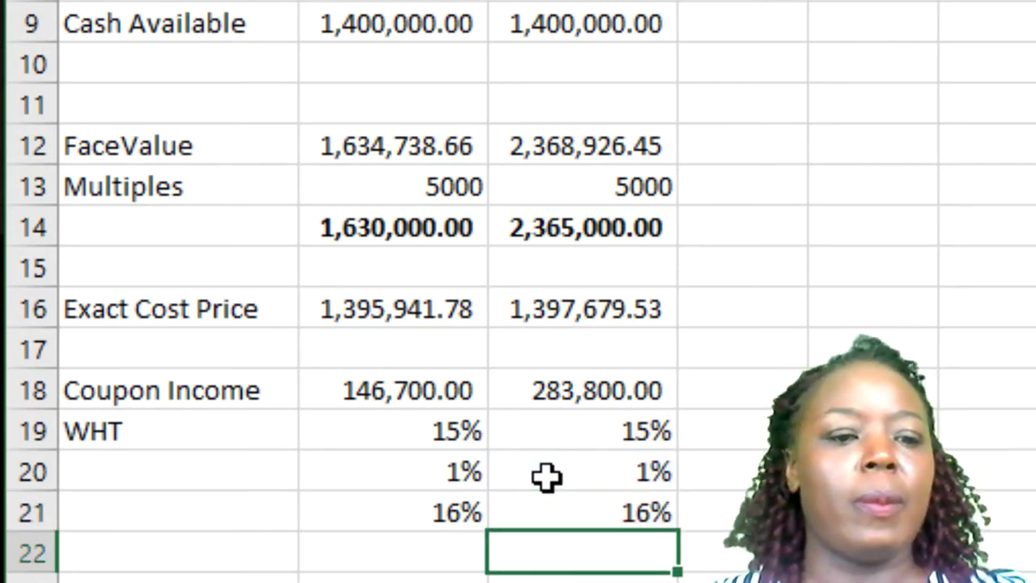
Label cell A21 as Deduction, beside the two bonds' combined tax rates.
left_click(215, 506)
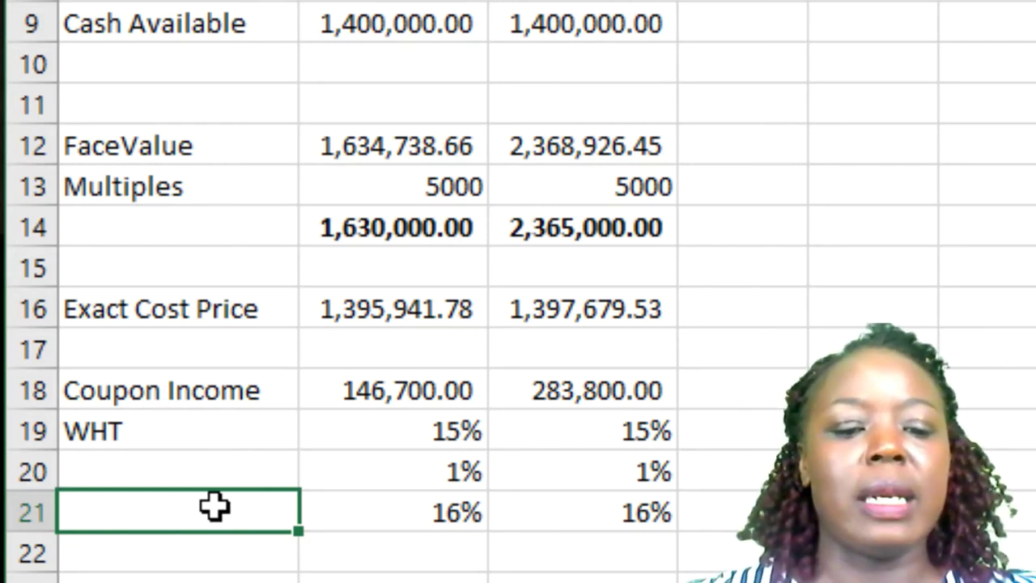
type("Ded")
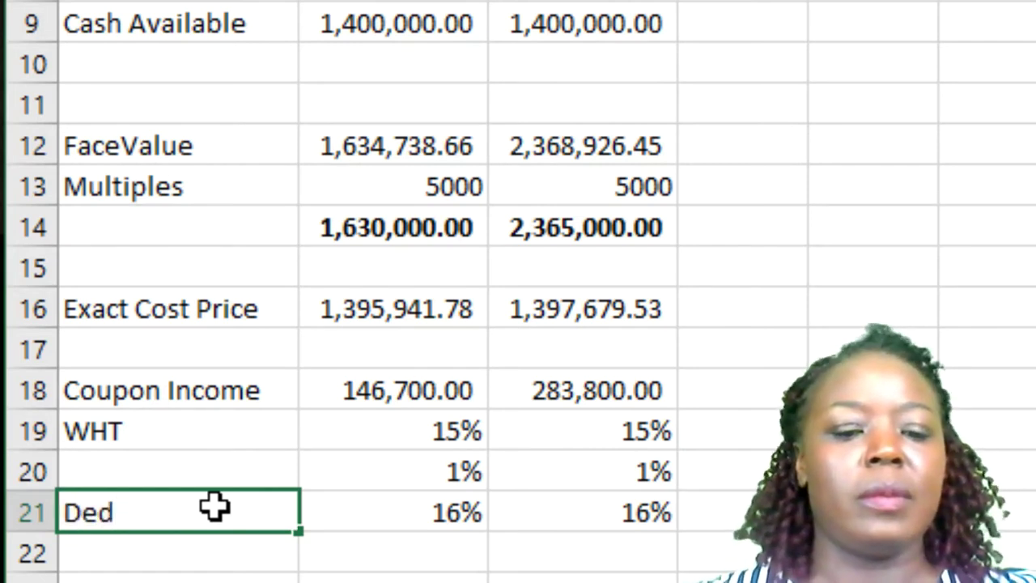
type("uct")
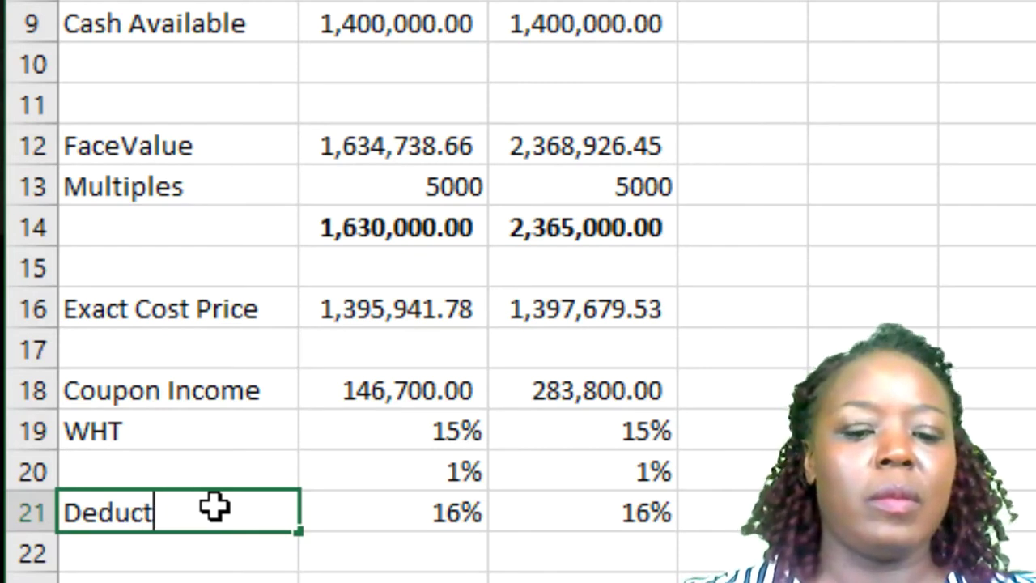
type("ion")
key("Return")
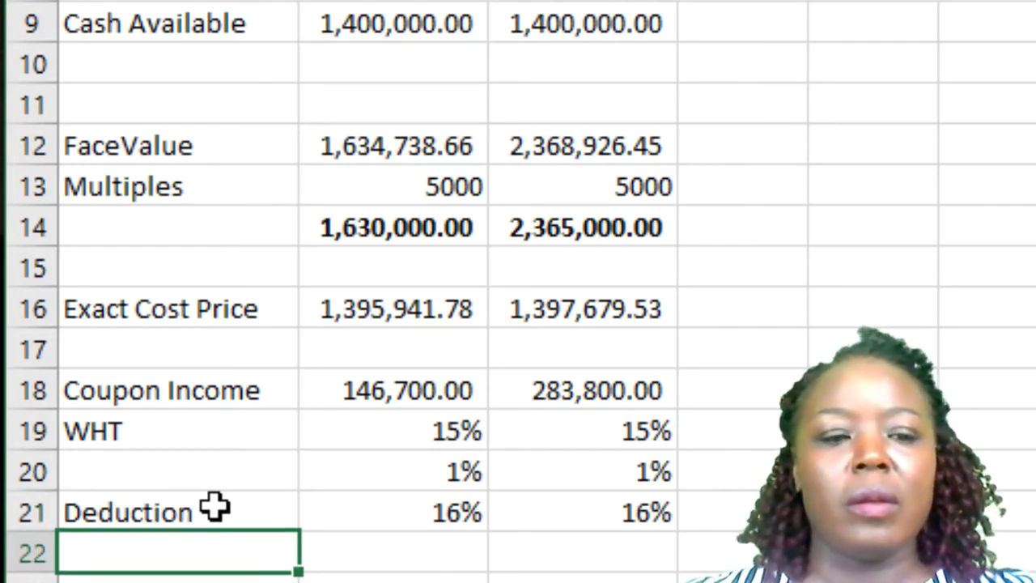
key("Right")
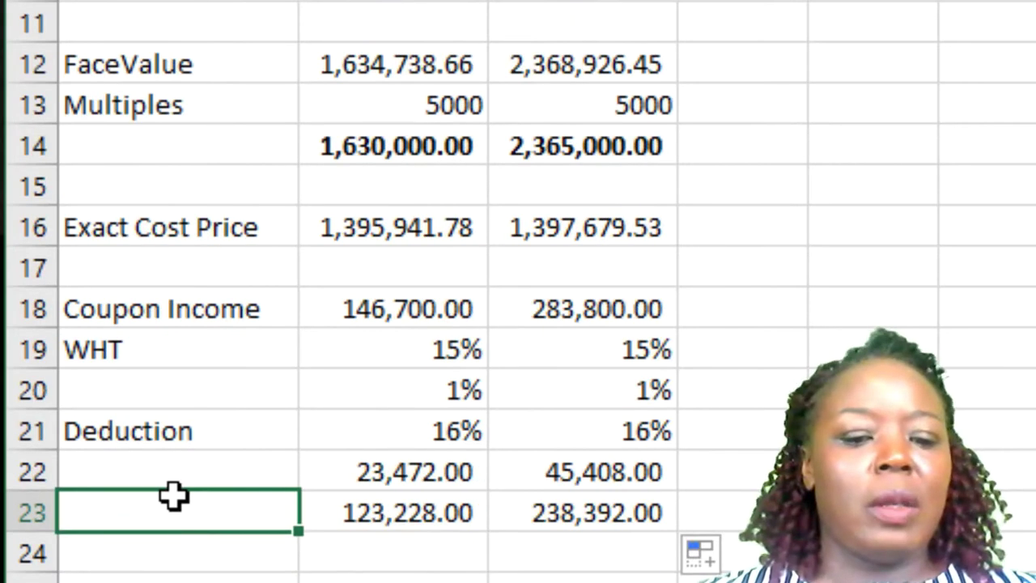
Label cell A23 as Net Coupon Income.
type("Net")
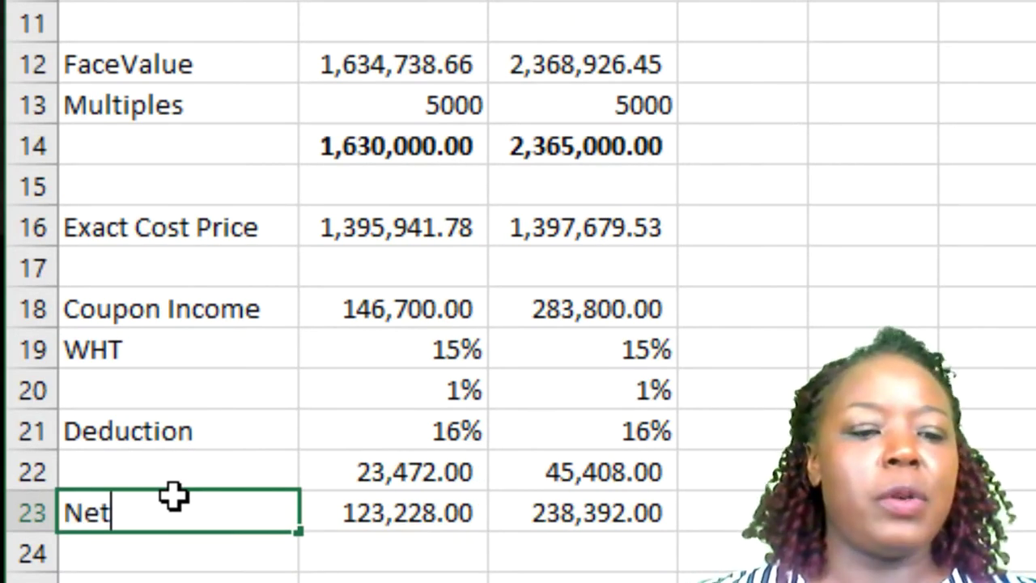
type(" Coup")
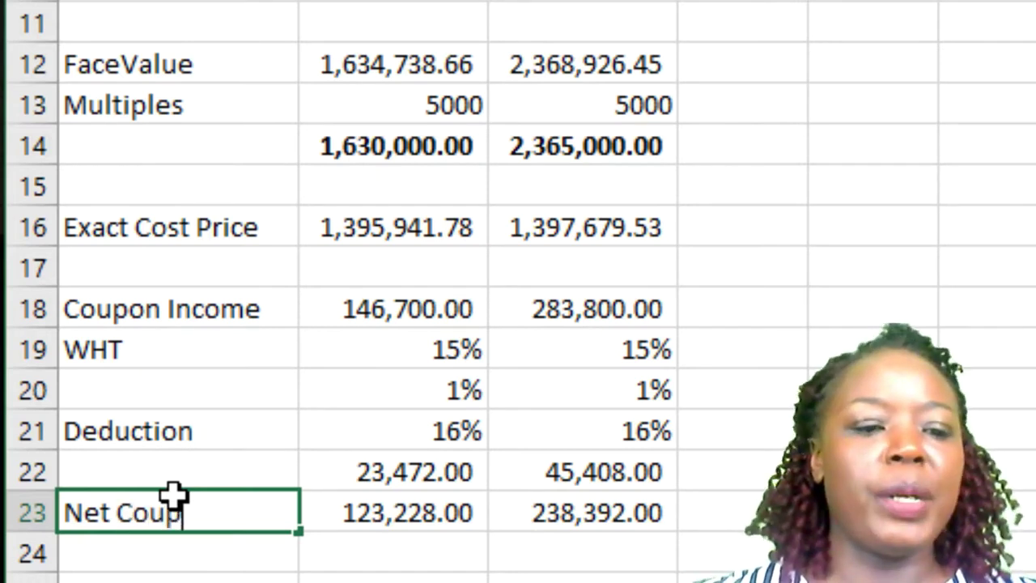
type("on Income")
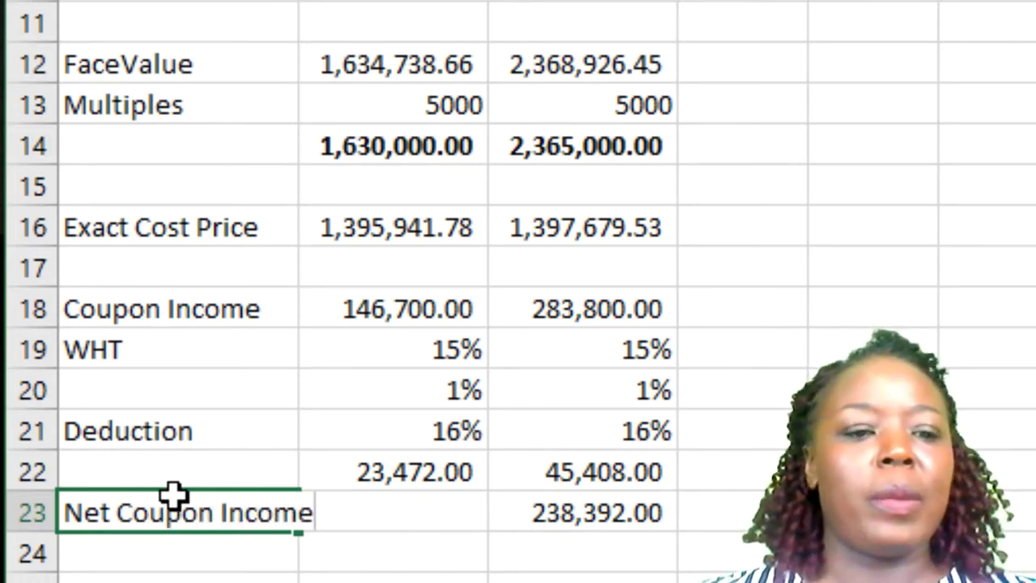
key("Return")
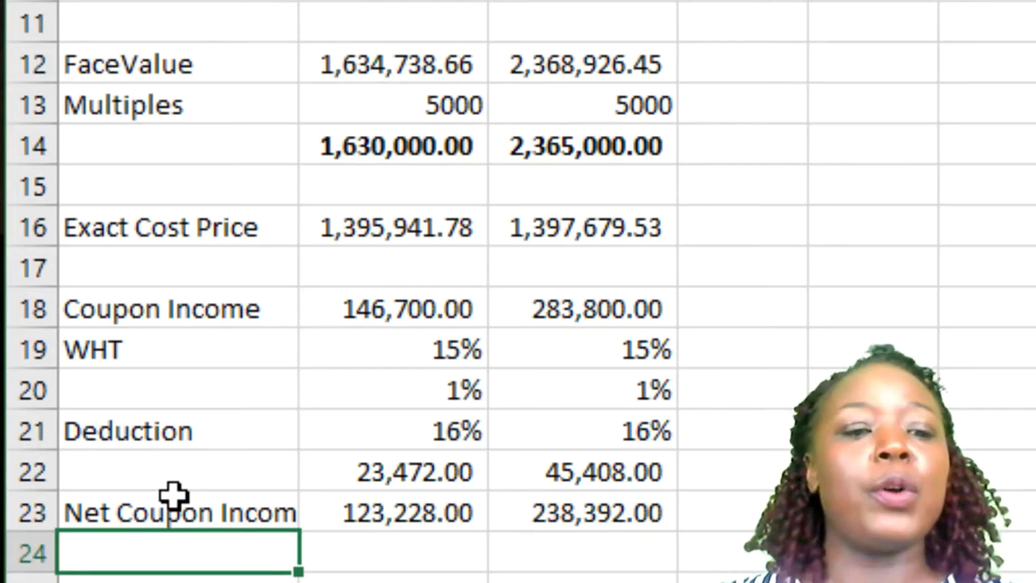
key("Return")
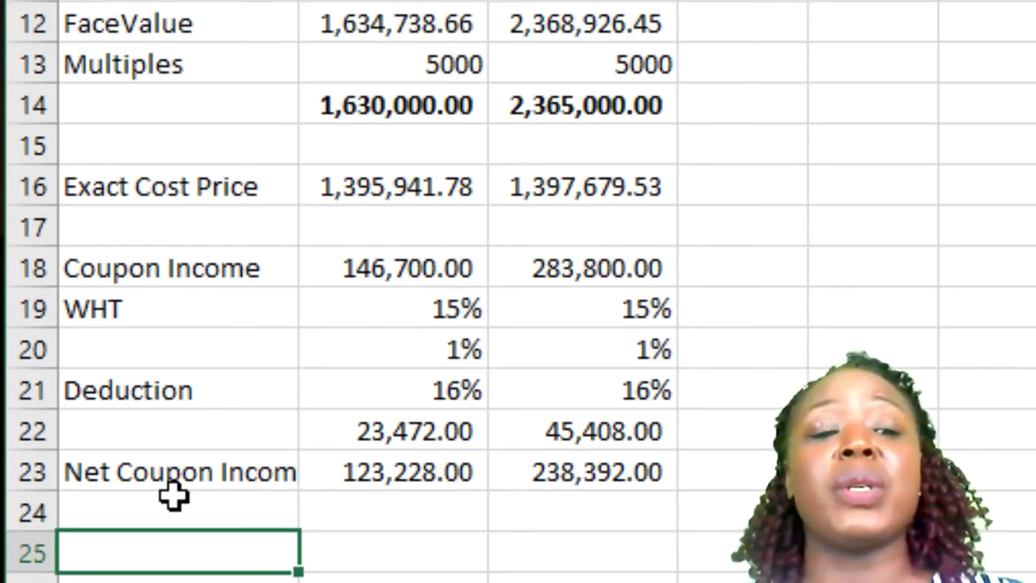
Enter 2 in B24 and C24, beneath each bond's net coupon income, as the divisor for the semi-annual payments.
key("Up")
key("Right")
key("Right")
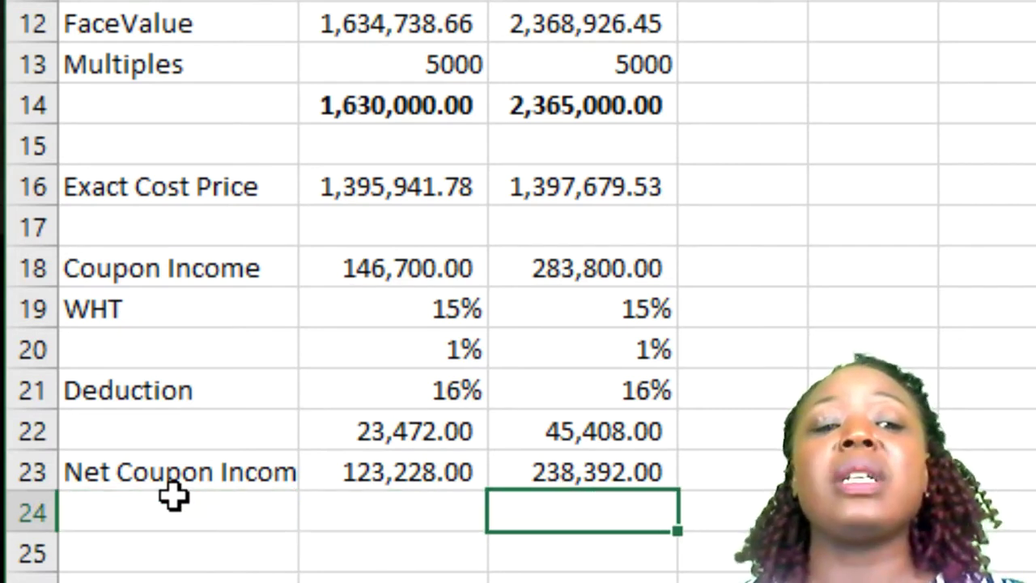
key("Up")
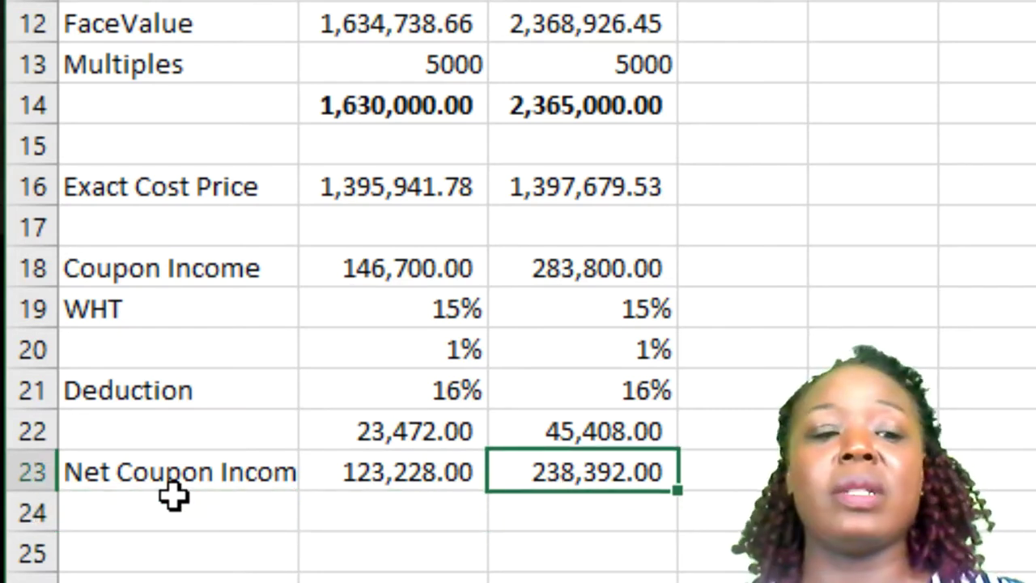
key("Down")
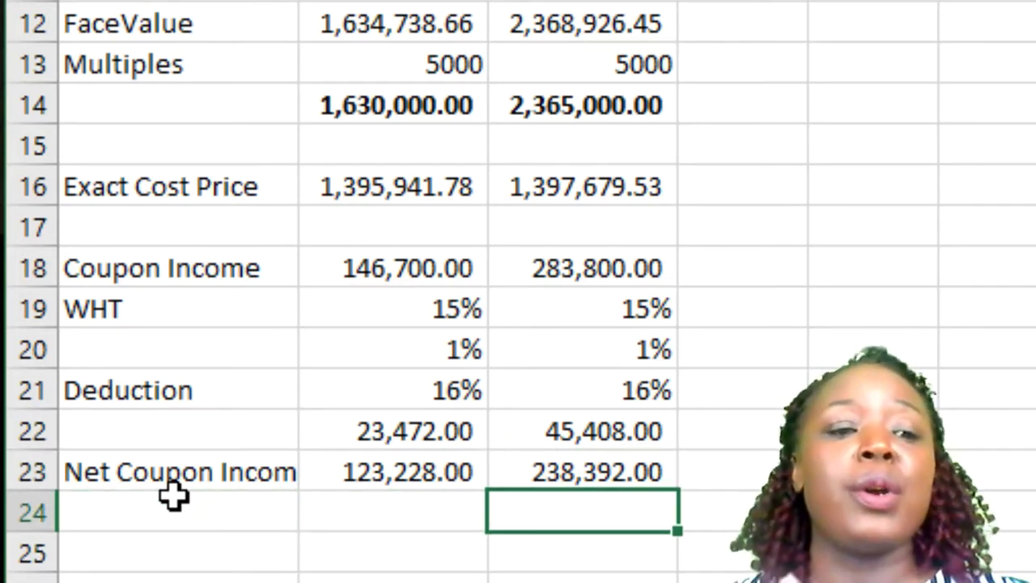
key("Left")
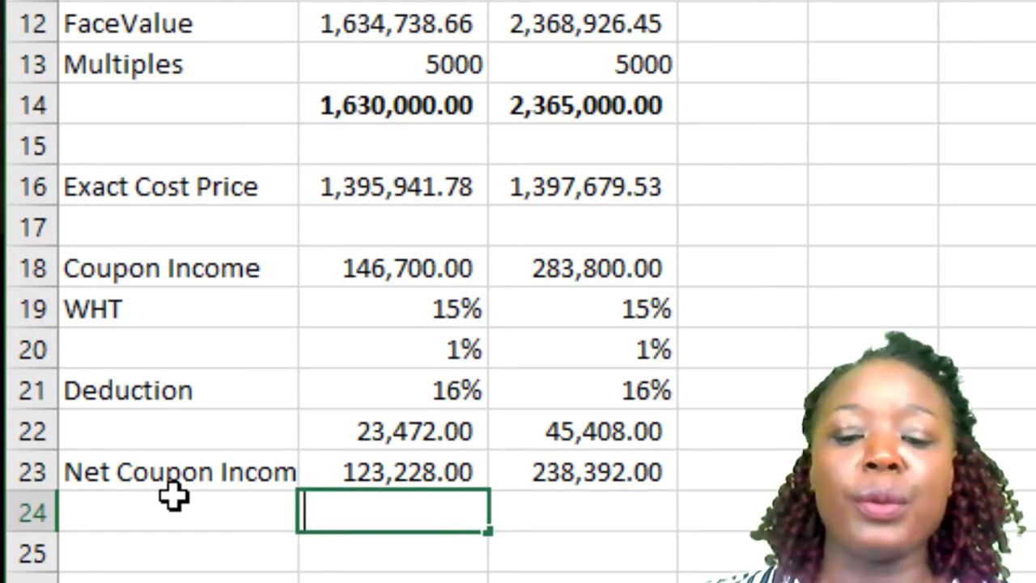
type("2")
key("Tab")
type("2")
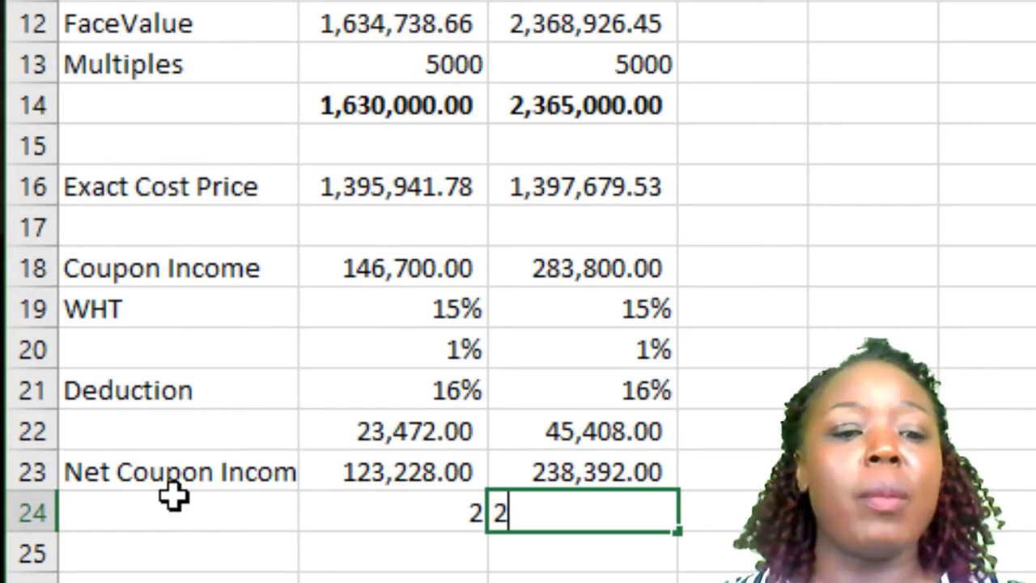
key("Down")
Divide the 2 Year Bond's net coupon income in B25 with the formula =B23/B24 and fill it across to C25.
key("Left")
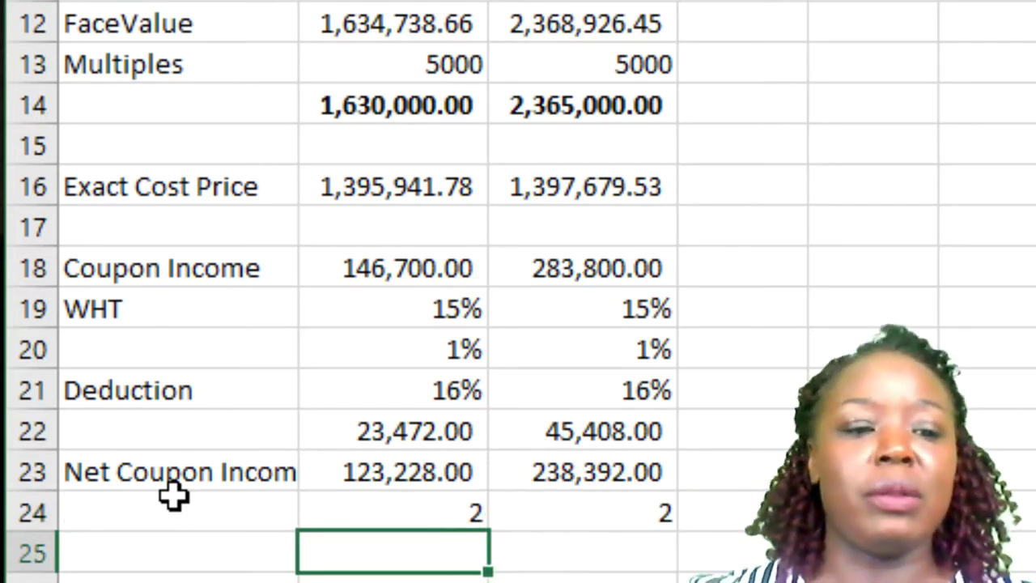
type("=")
key("Up")
key("Up")
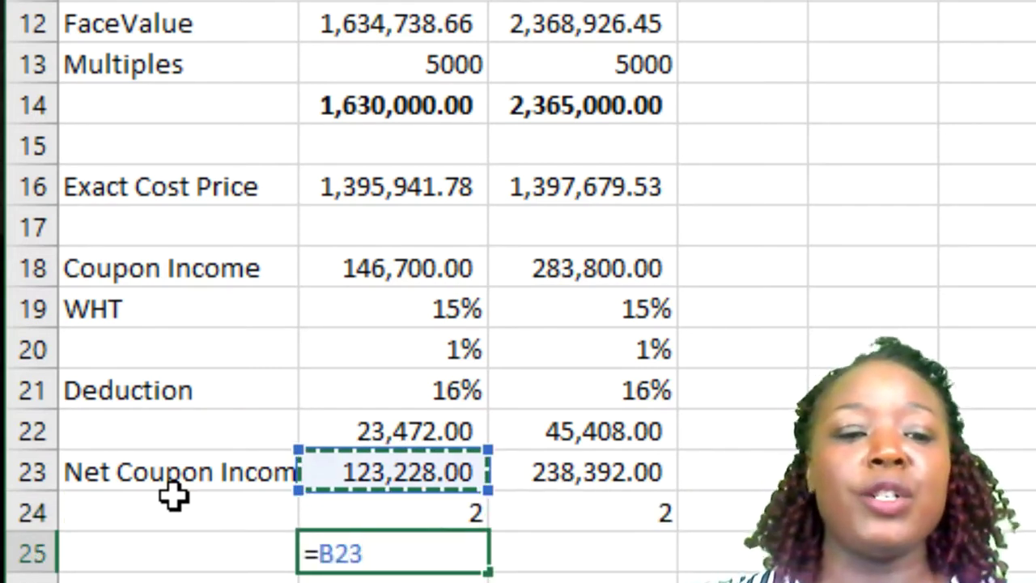
type("/")
key("Down")
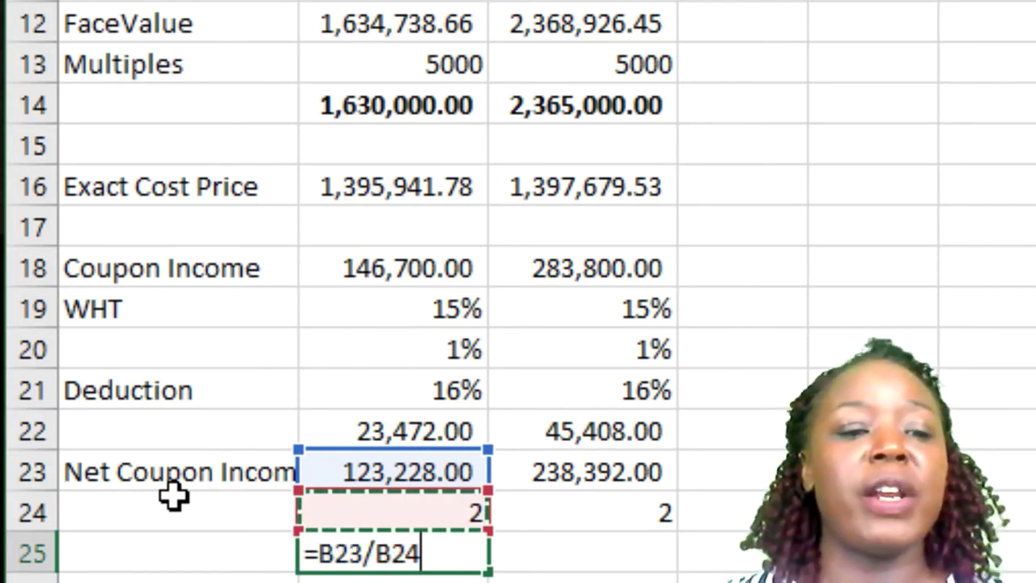
key("Return")
key("Up")
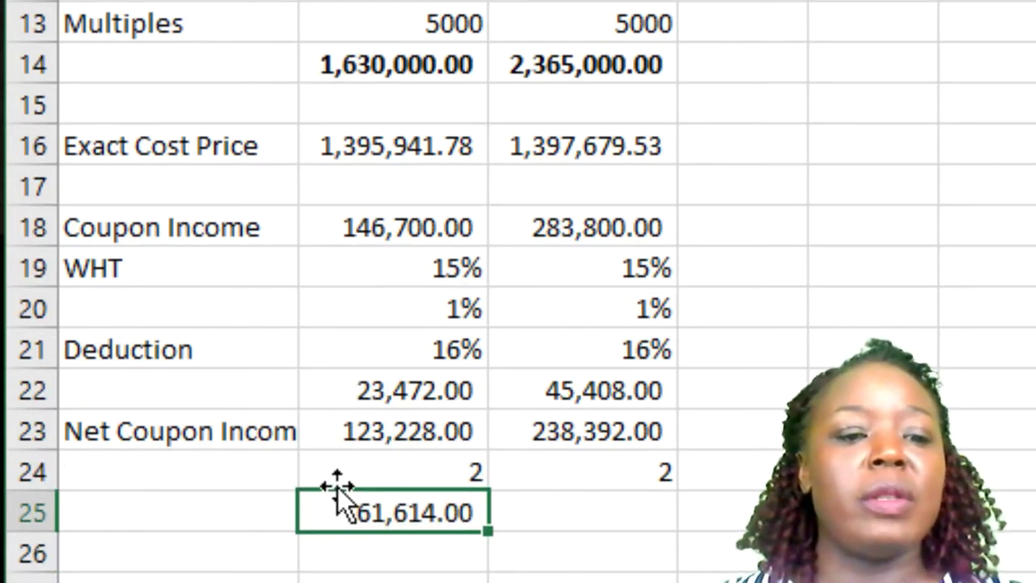
left_click_drag(490, 535, 613, 535)
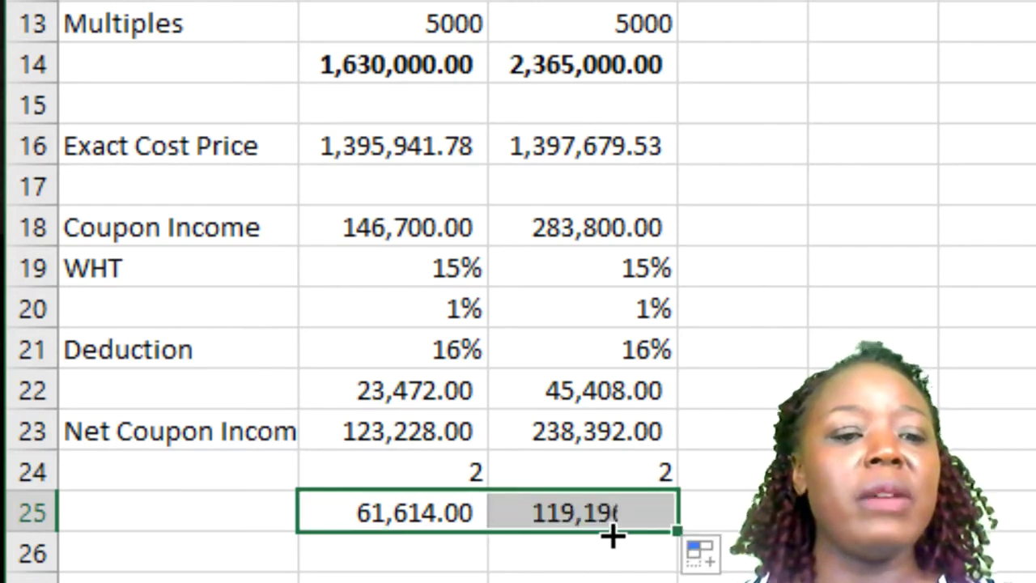
Label cell A25 as Semi Annual Coupon Income.
left_click(178, 526)
type("Semi ")
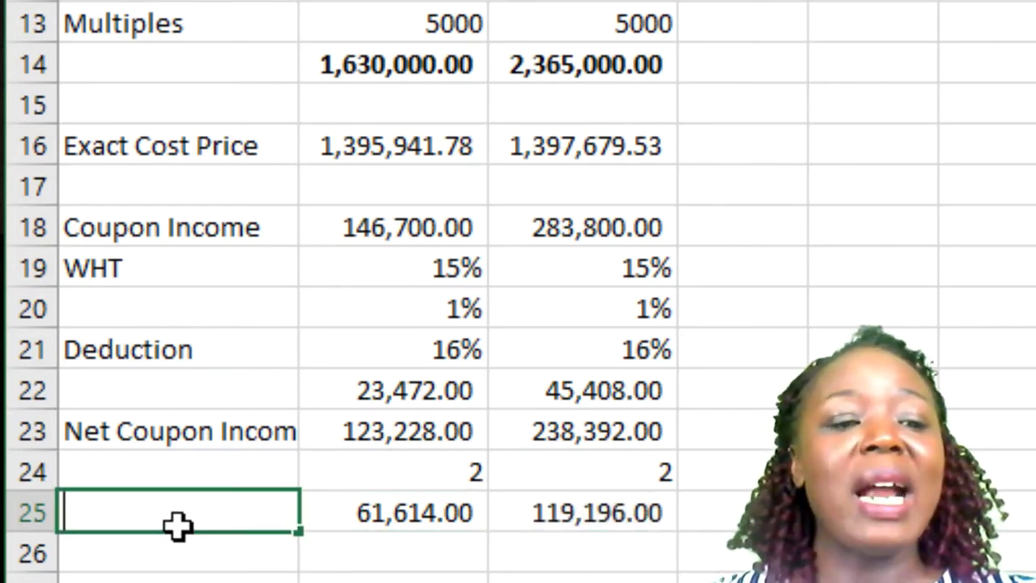
type("An")
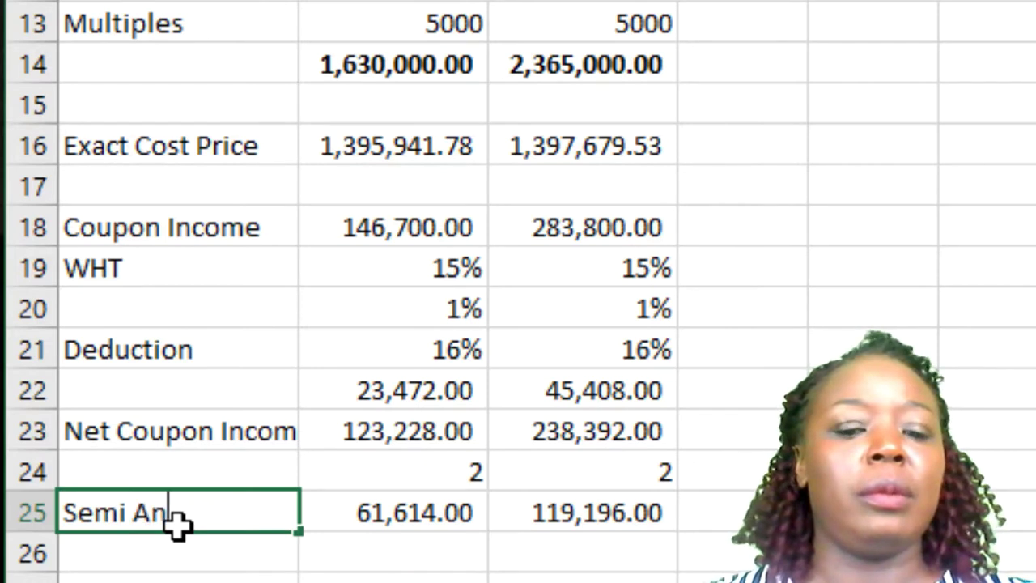
type("nual Inome")
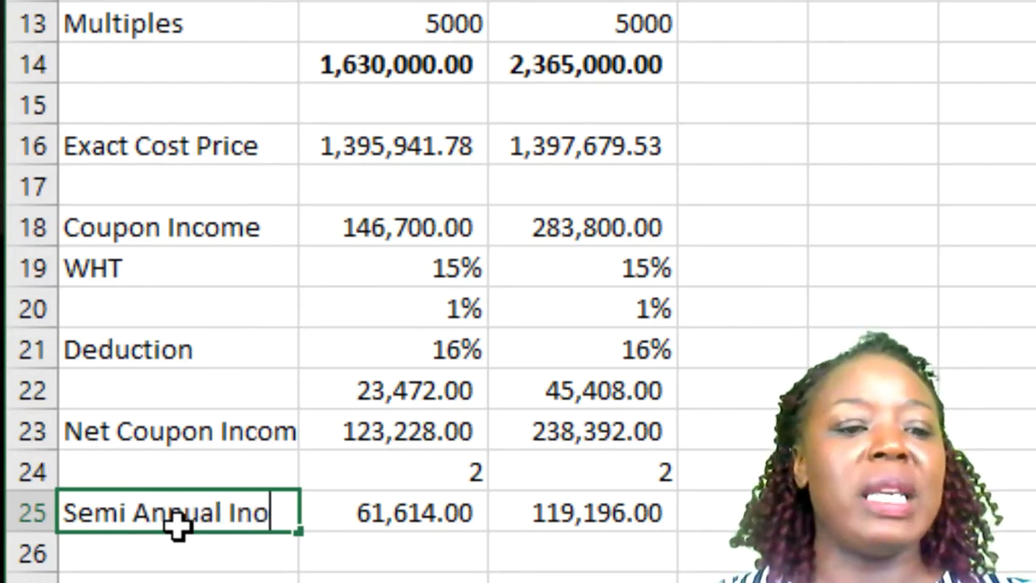
key("BackSpace")
key("BackSpace")
key("BackSpace")
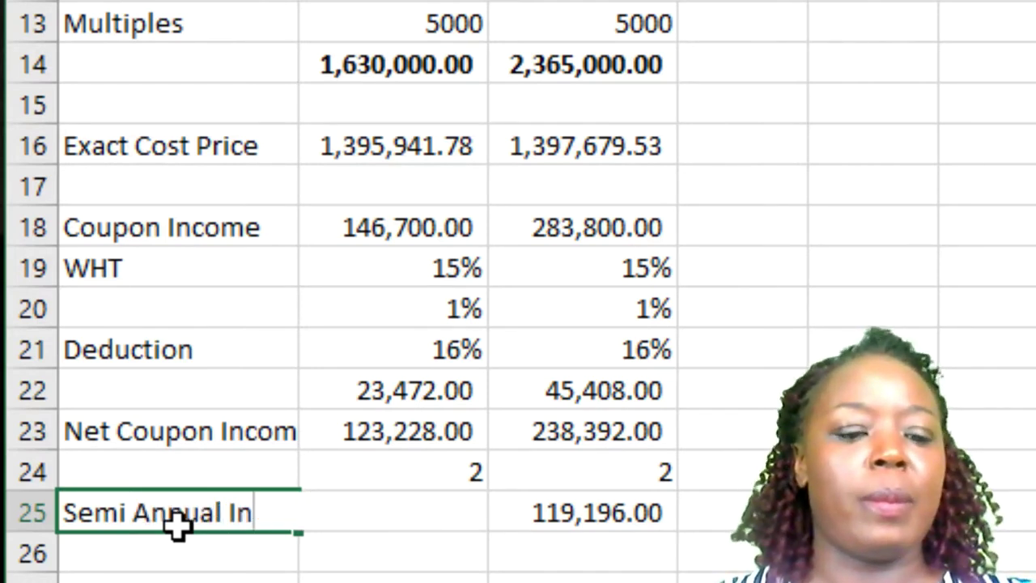
key("BackSpace")
key("BackSpace")
key("BackSpace")
type("C")
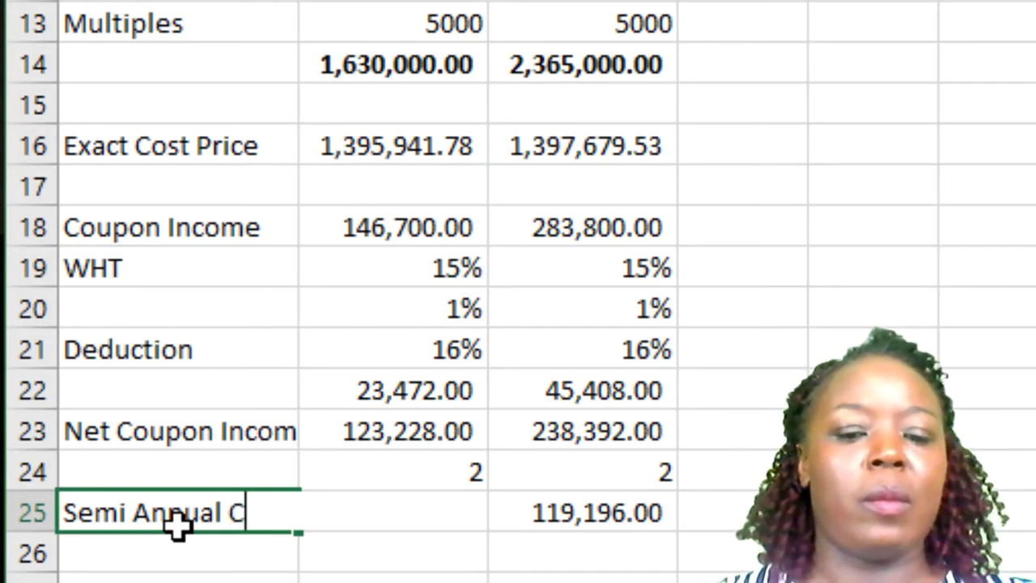
type("oupon")
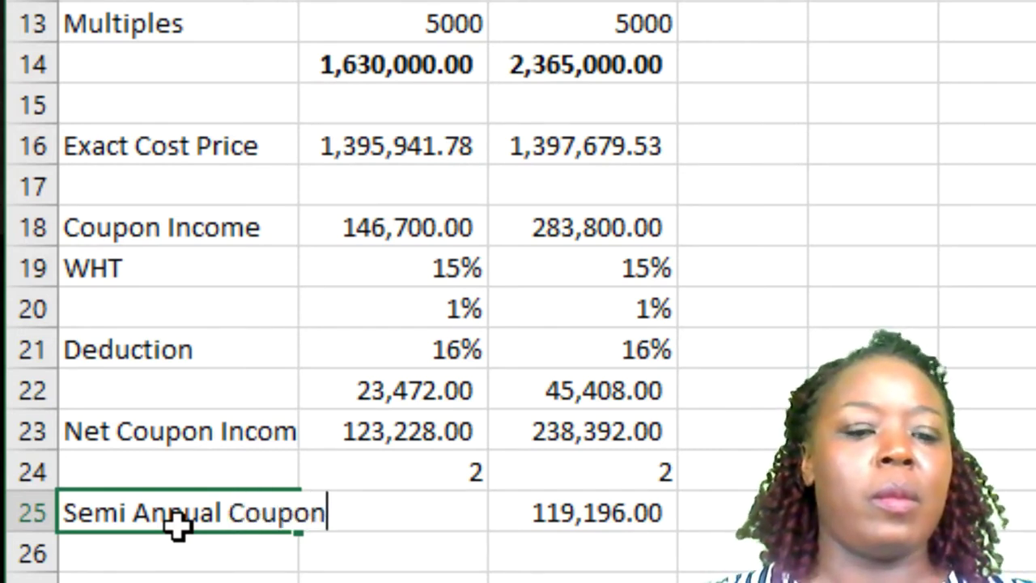
type(" Income")
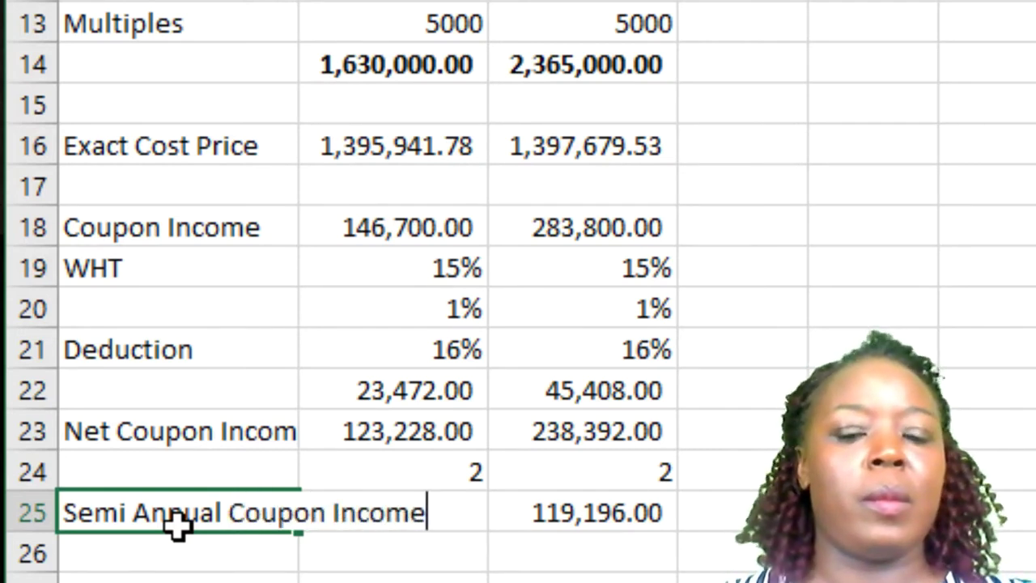
key("Return")
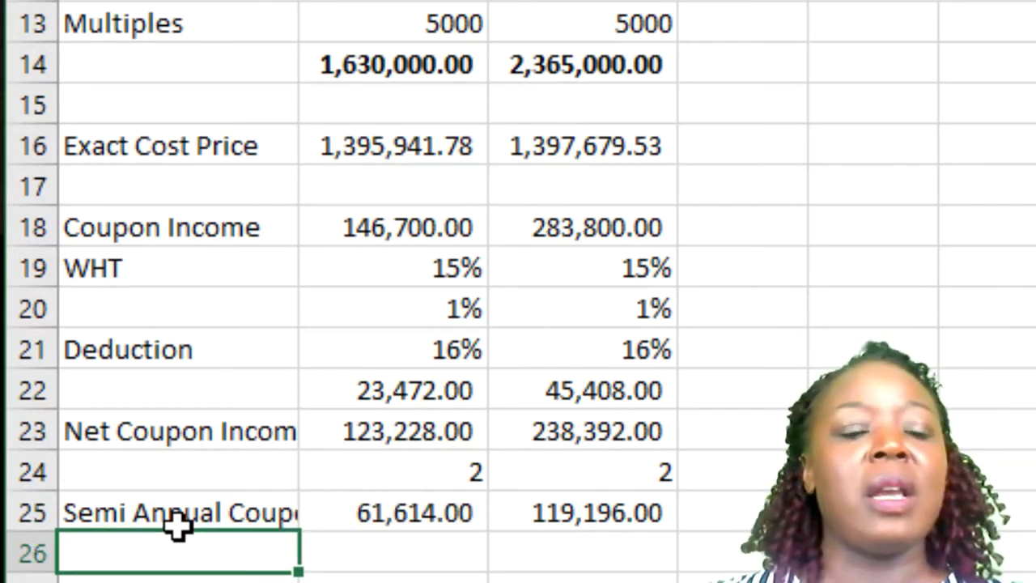
Calculate the 2 Year Bond's number of coupon payments in B26 with the formula =2*2.
key("Right")
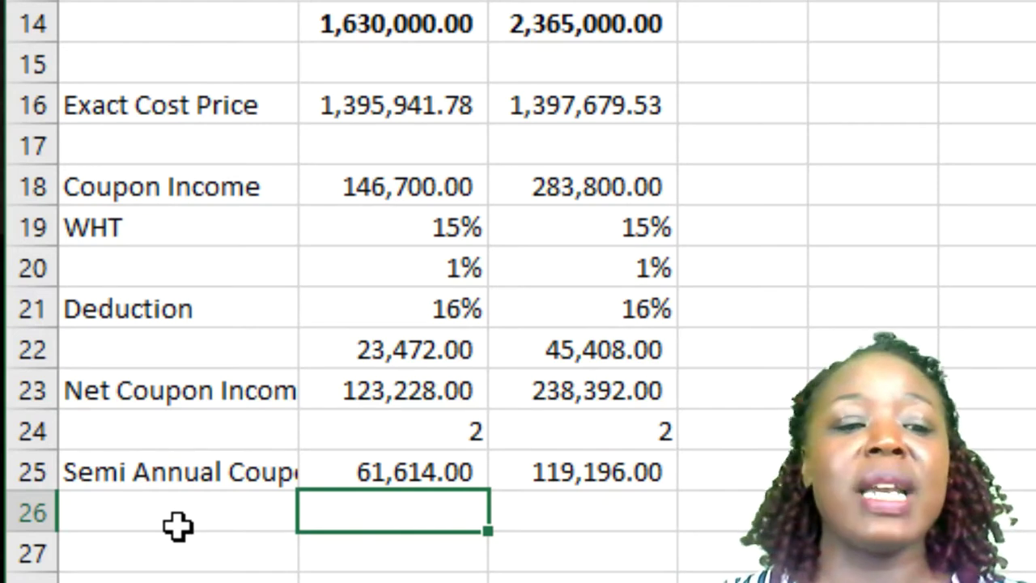
type("=2")
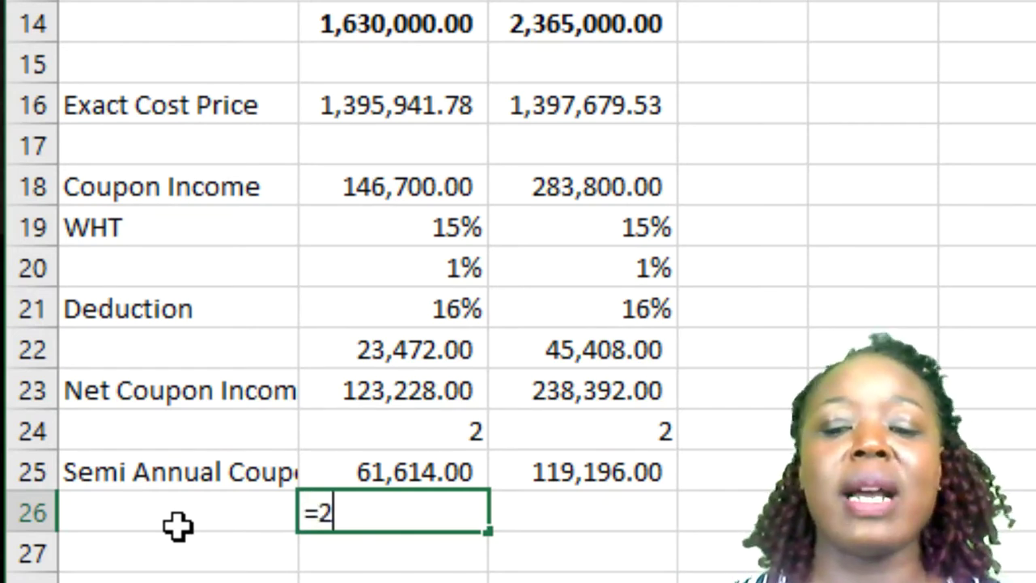
type("*4")
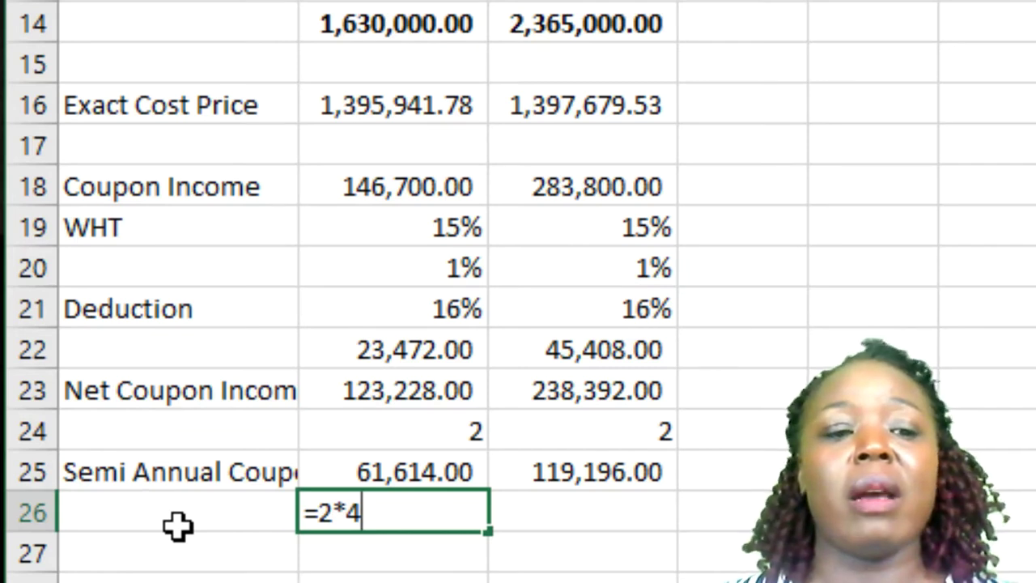
key("BackSpace")
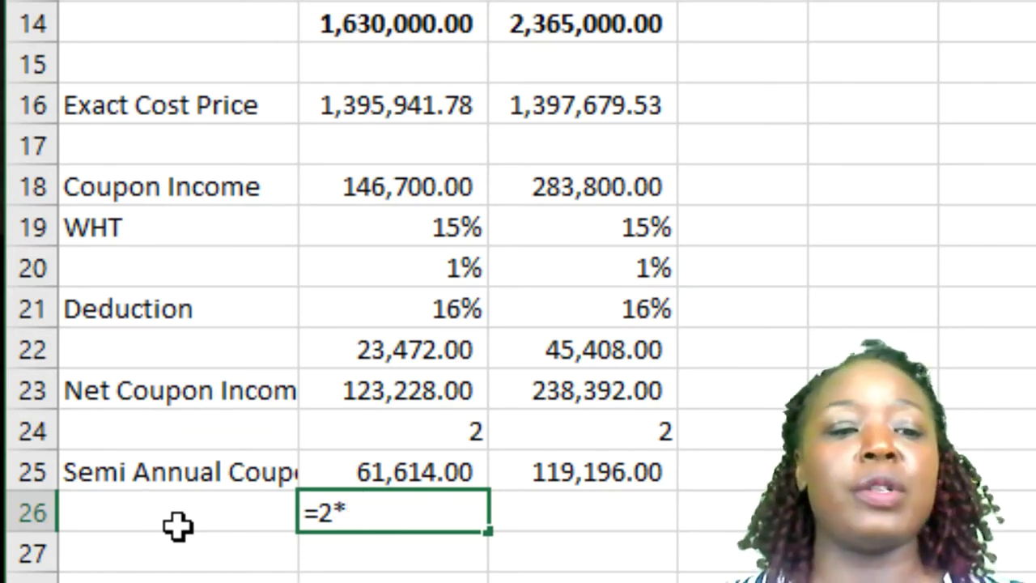
type("2")
key("Return")
Enter 7*2 in C26 for the 7 Year Bond's number of coupon payments.
key("Up")
key("Right")
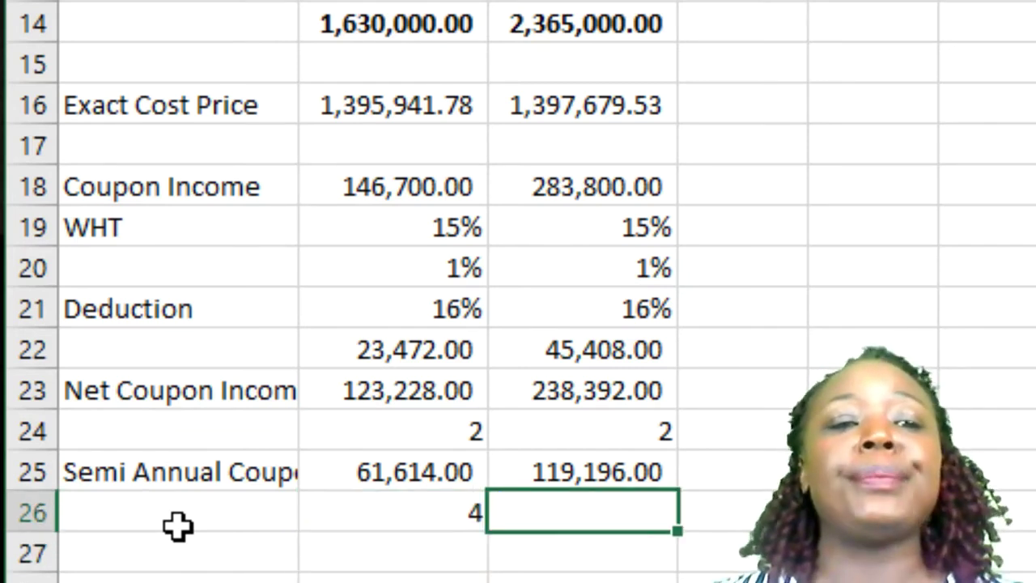
type("7*2")
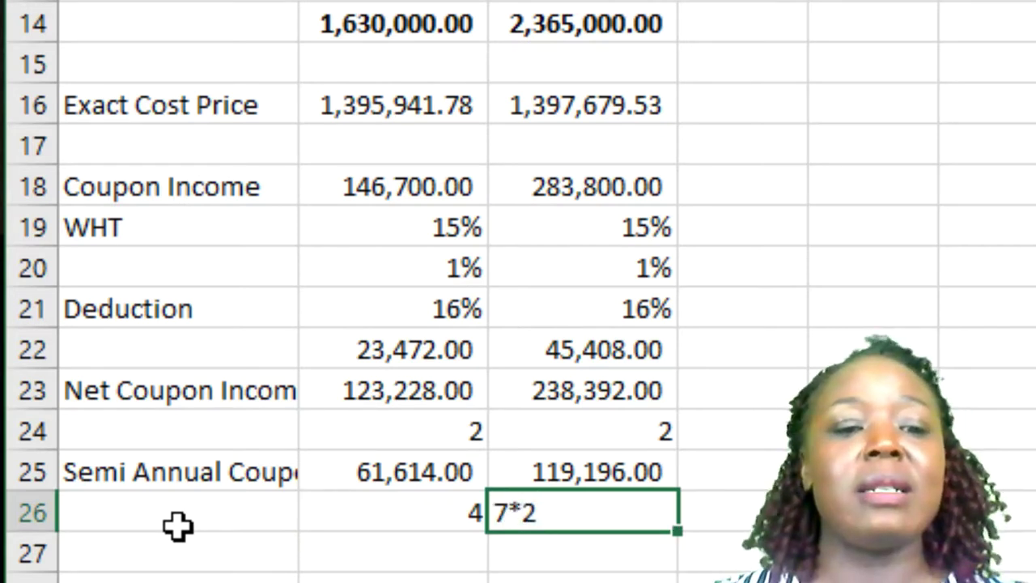
key("Return")
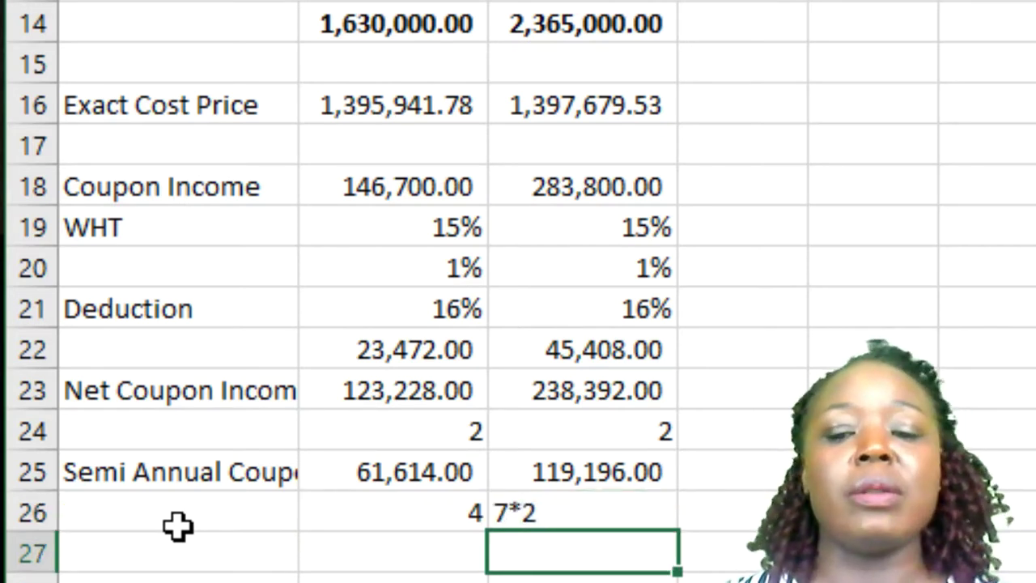
Replace the entry in C26 with the formula =7*2 for the 7 Year Bond's number of coupon payments.
key("Up")
type("=7")
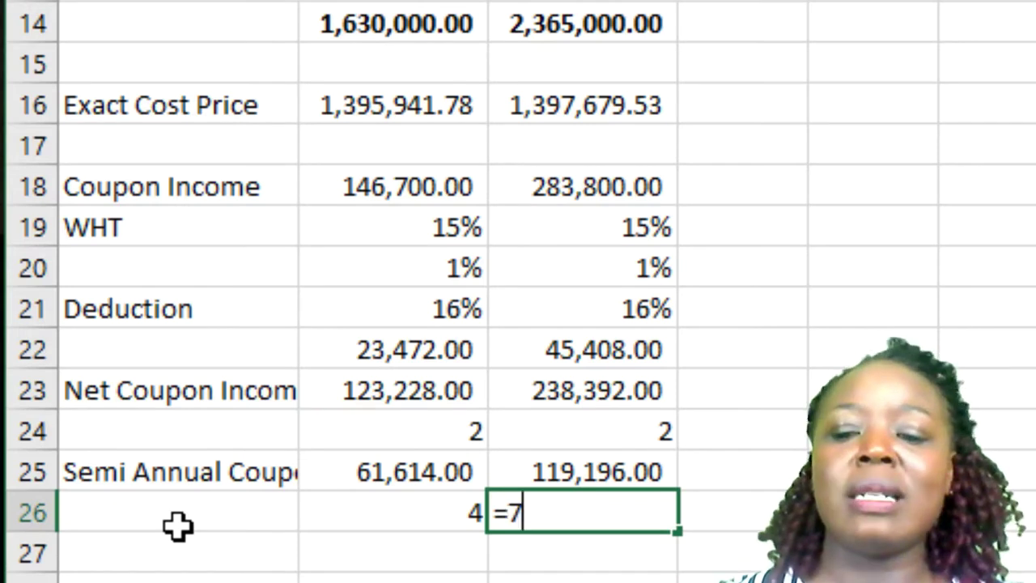
type("*2")
key("Return")
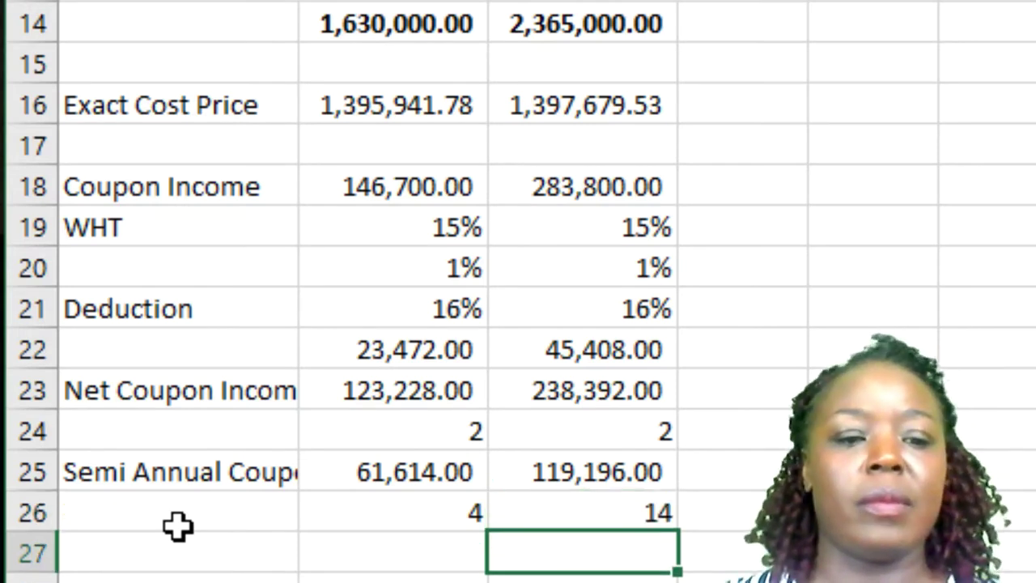
Label cell A27 as Total Coupon Income.
key("Left")
key("Left")
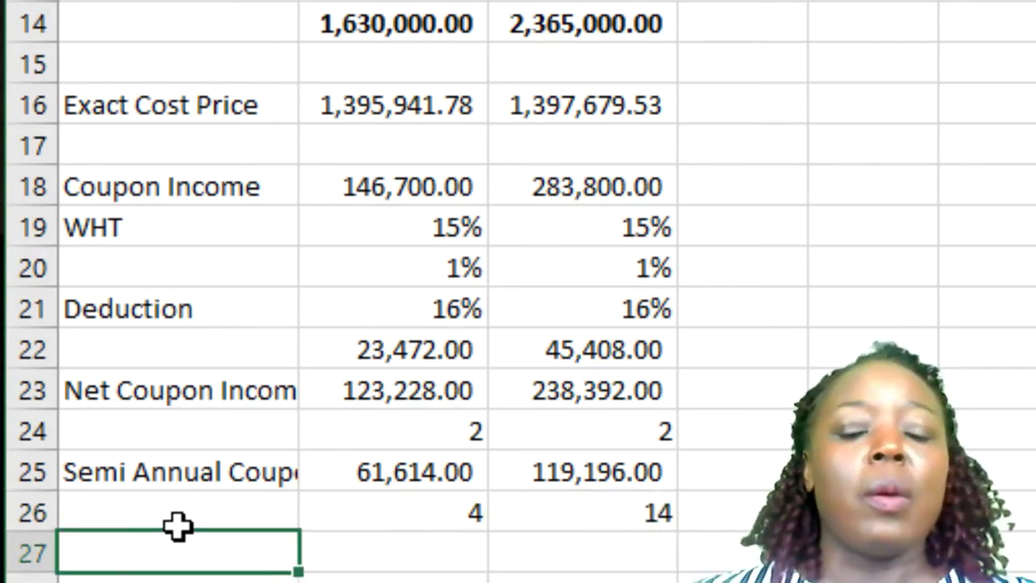
key("Right")
key("Left")
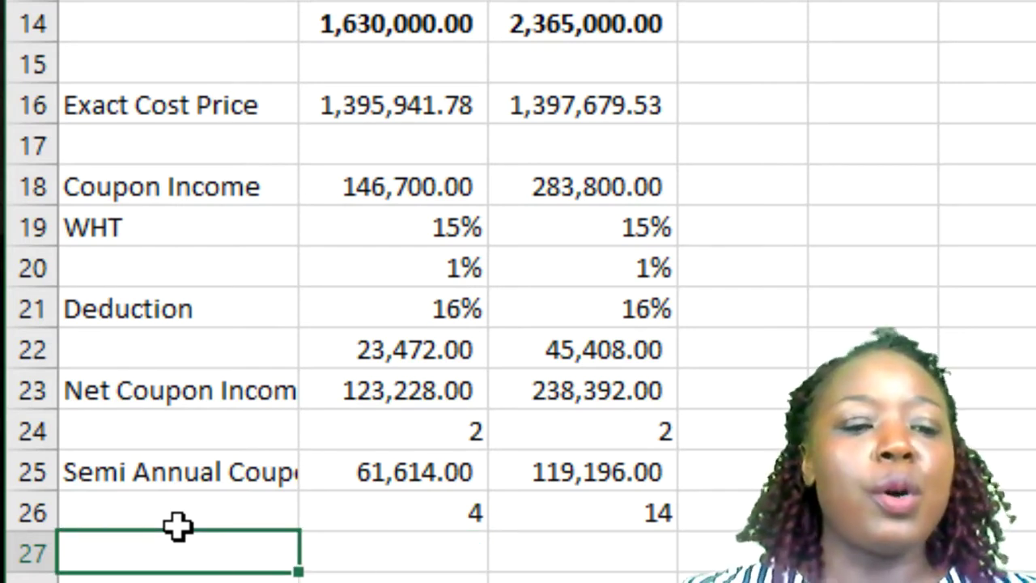
type("Total ")
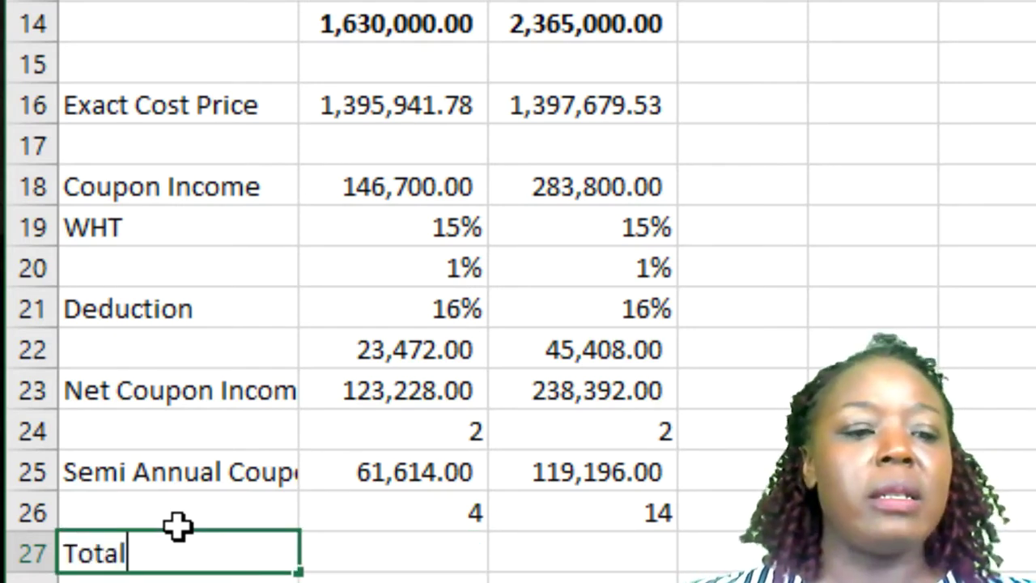
type("INc")
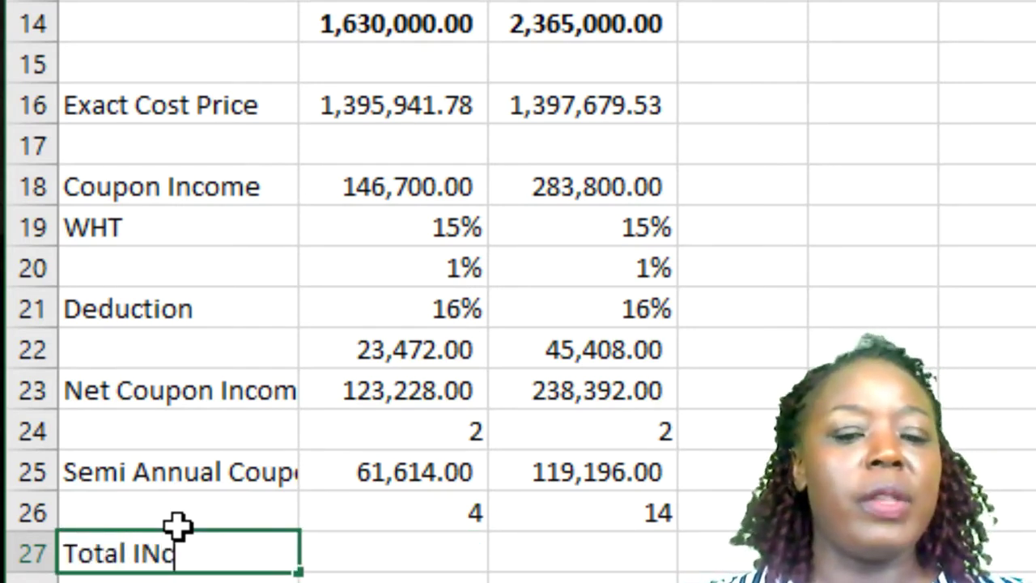
key("BackSpace")
key("BackSpace")
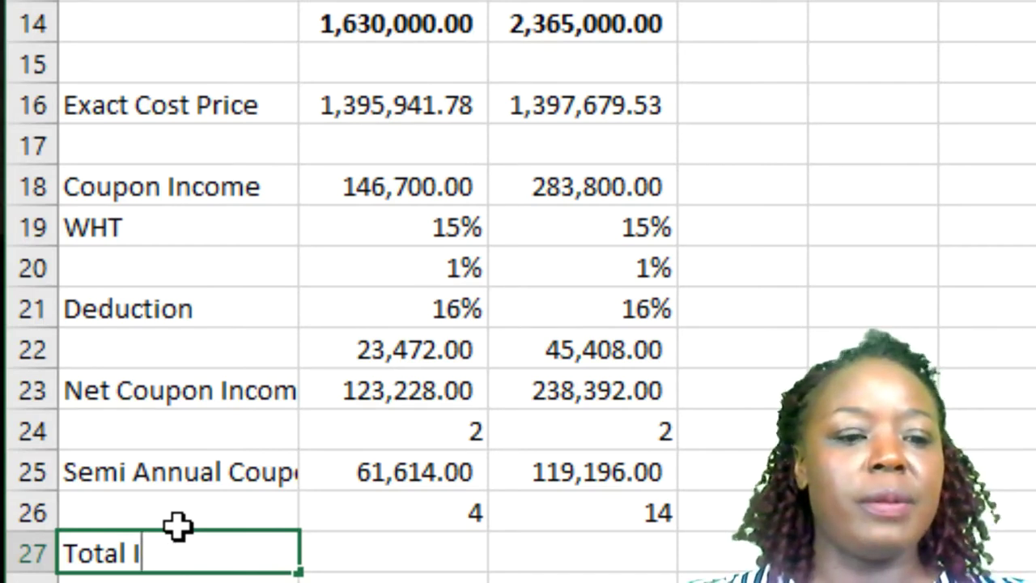
key("BackSpace")
type("C")
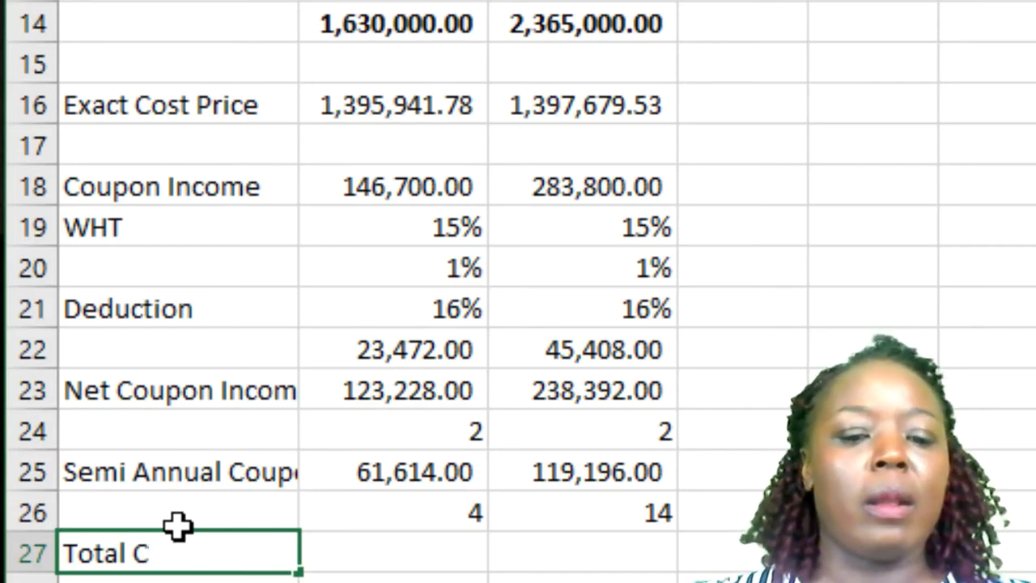
type("oupon I")
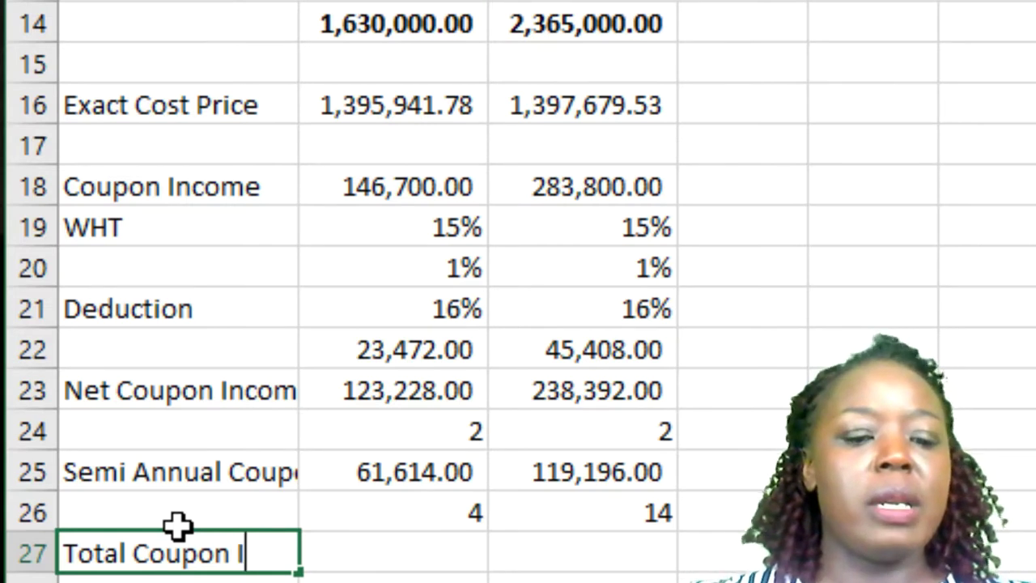
type("ncp,e")
key("BackSpace")
key("BackSpace")
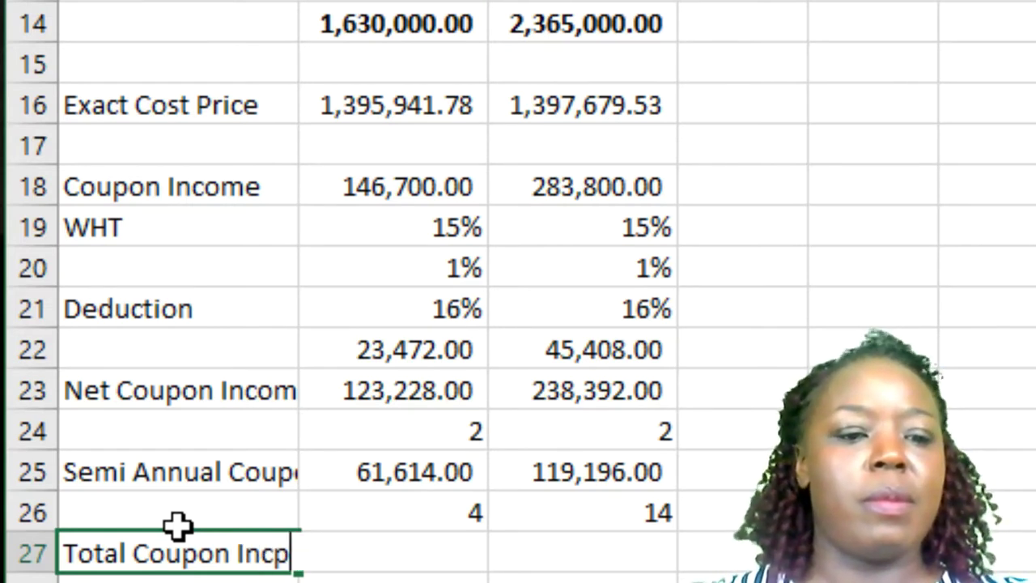
key("BackSpace")
type("ome")
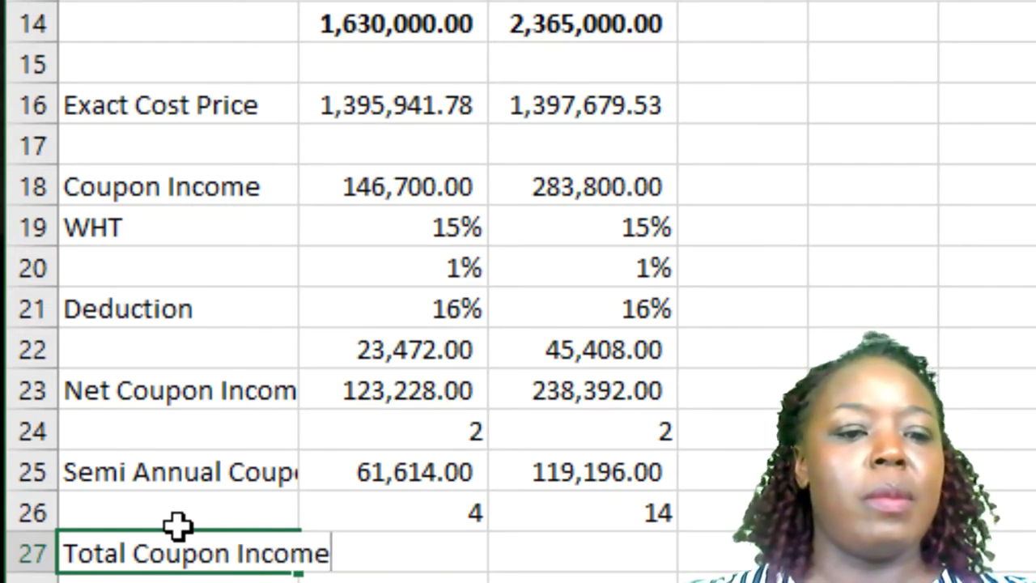
key("Tab")
Calculate the 2 Year Bond's total coupon income in B27 with the formula =B26*B25 and fill it across to C27.
type("=")
key("Up")
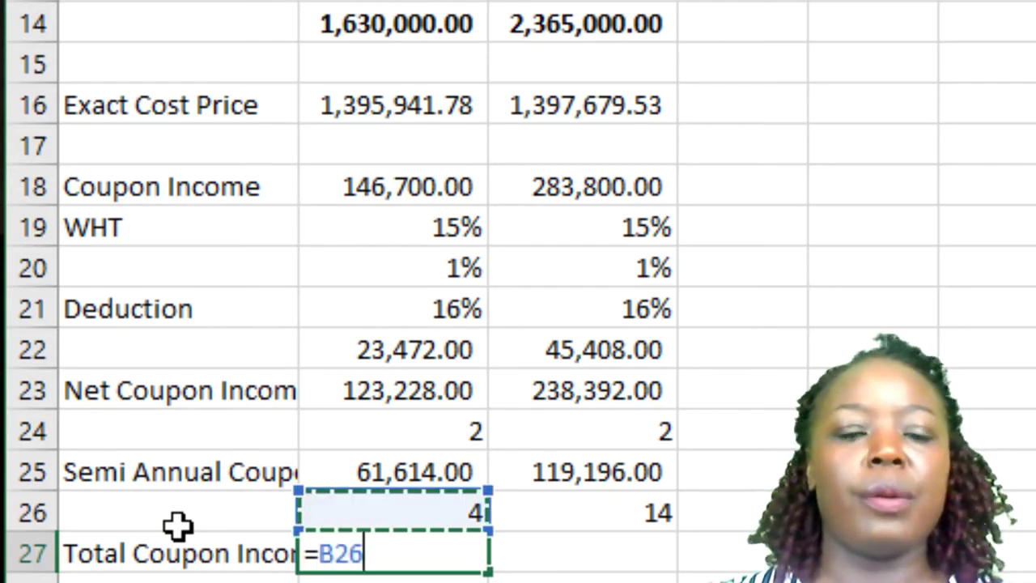
type("*")
key("Up")
key("Up")
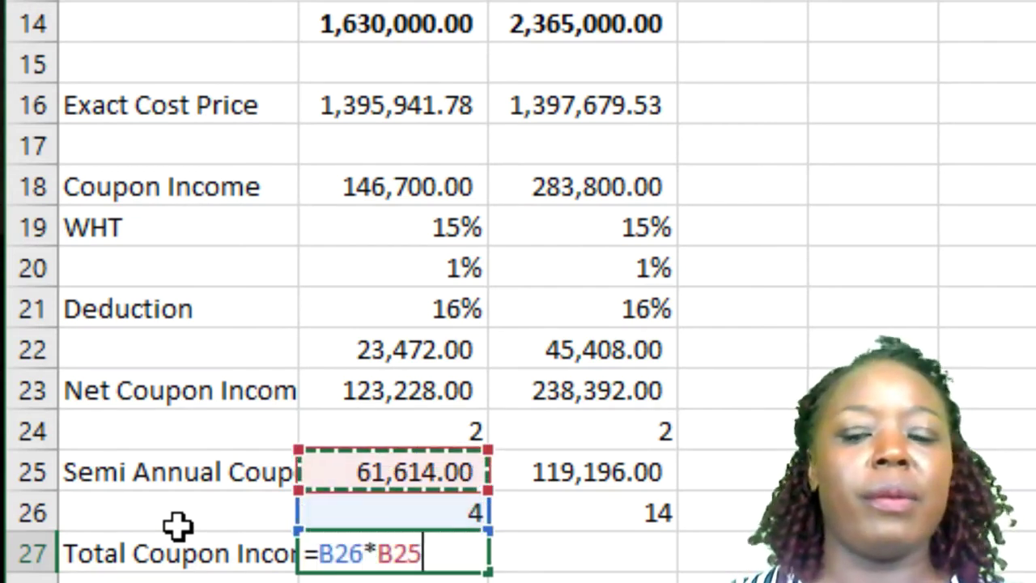
key("Return")
left_click(177, 525)
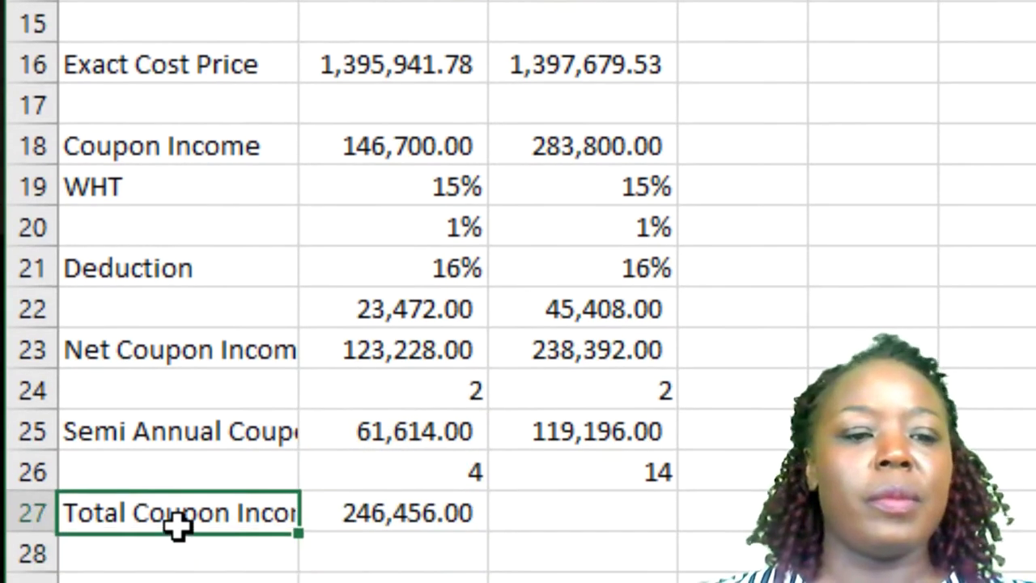
key("Right")
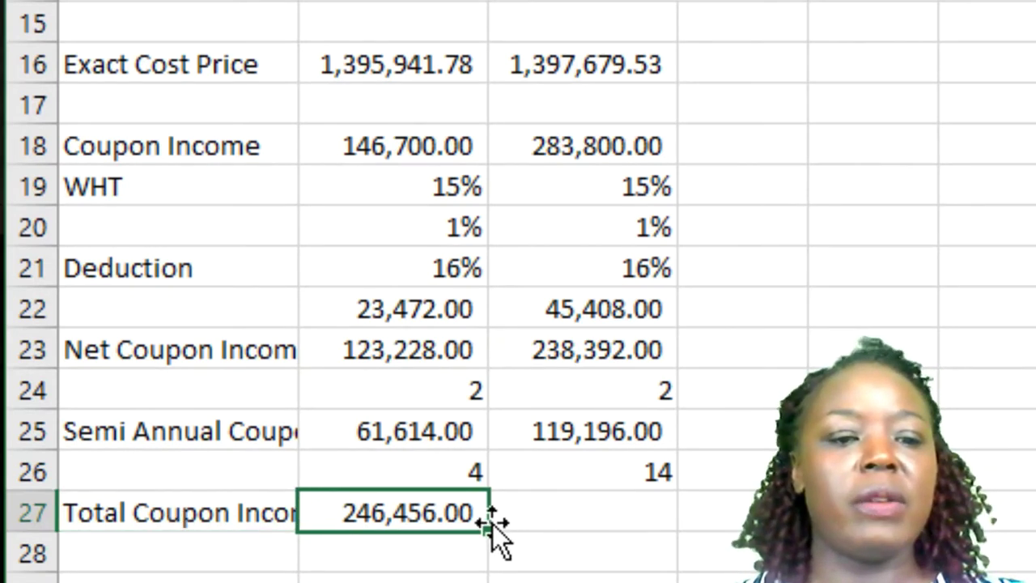
left_click_drag(493, 524, 722, 546)
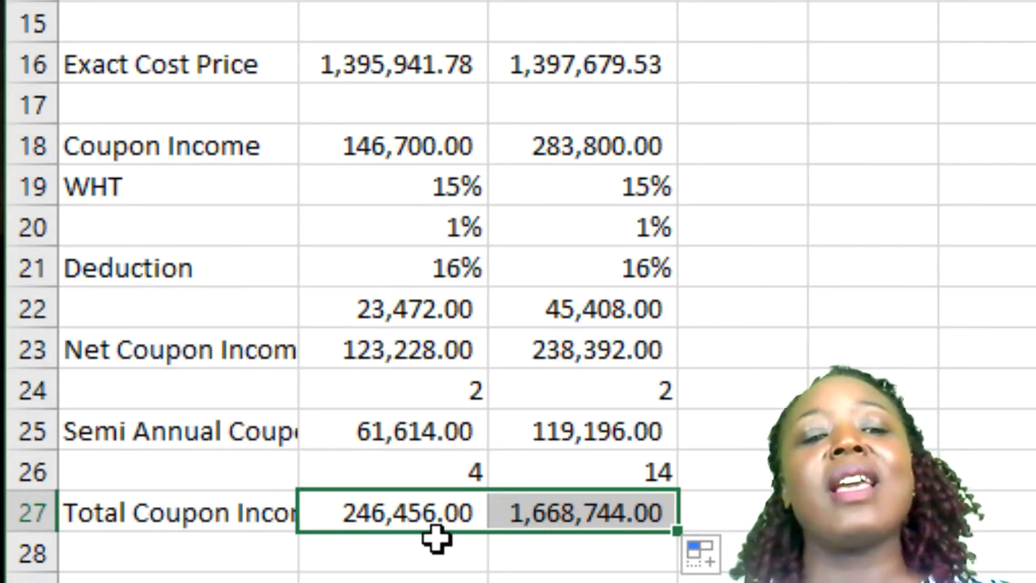
Label cell A28 as FV-CV.
left_click(557, 557)
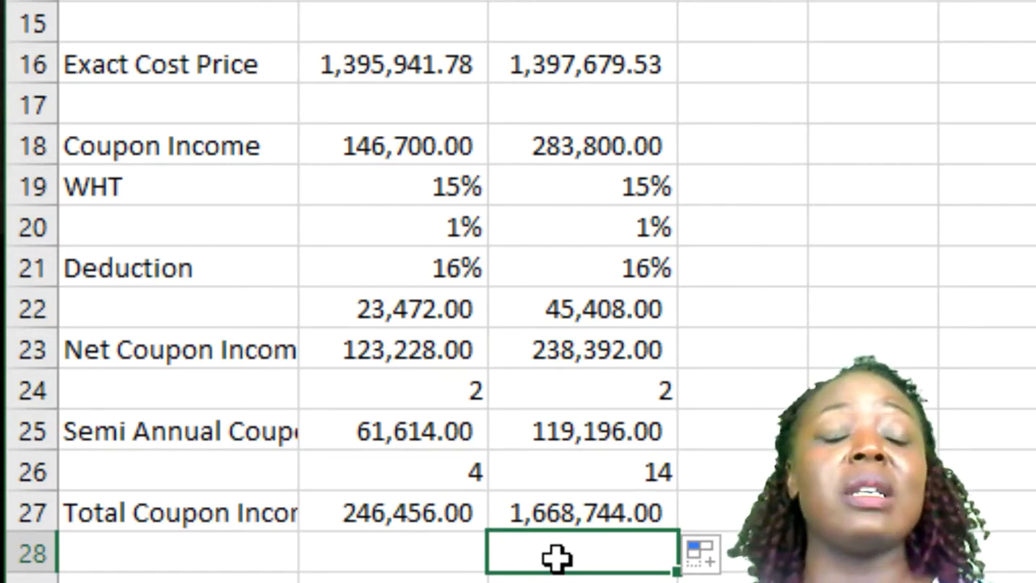
left_click(420, 518)
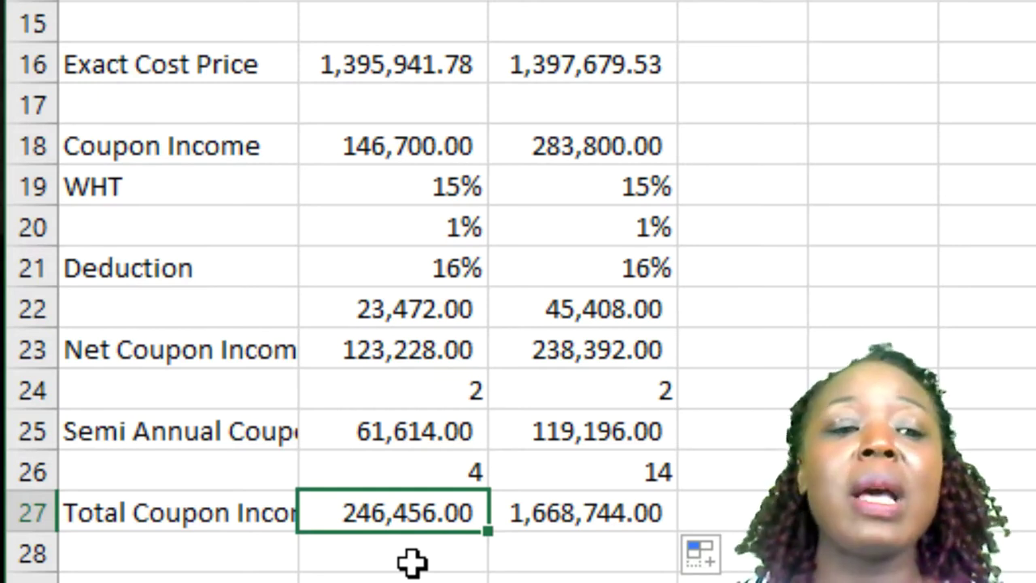
left_click(411, 562)
key("Left")
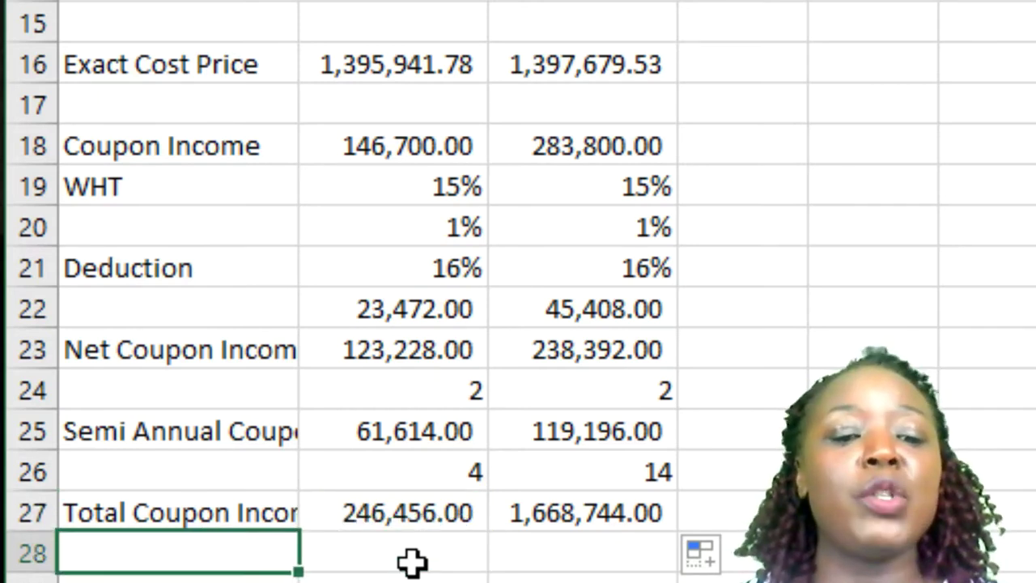
type("FV")
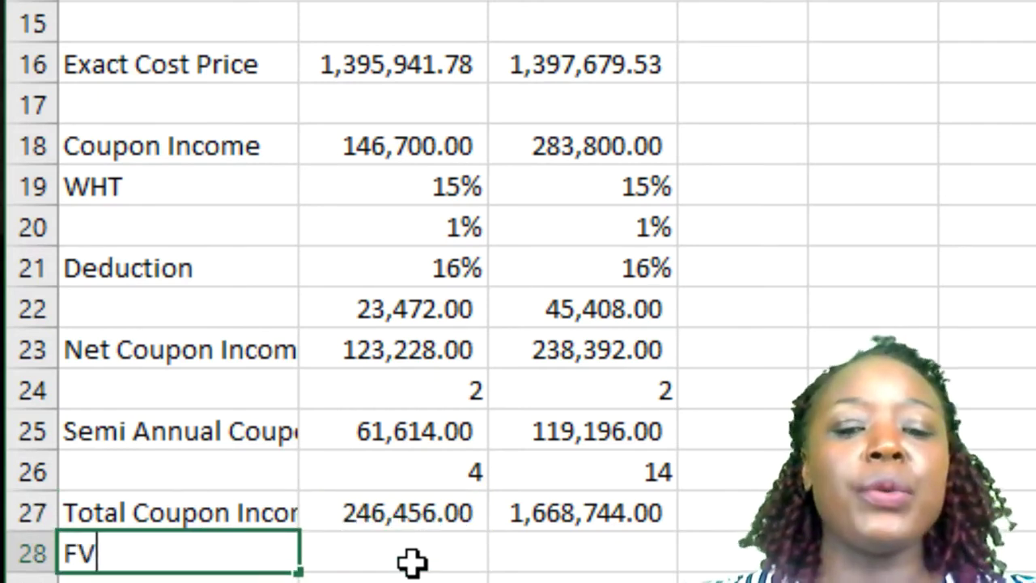
type("-CV")
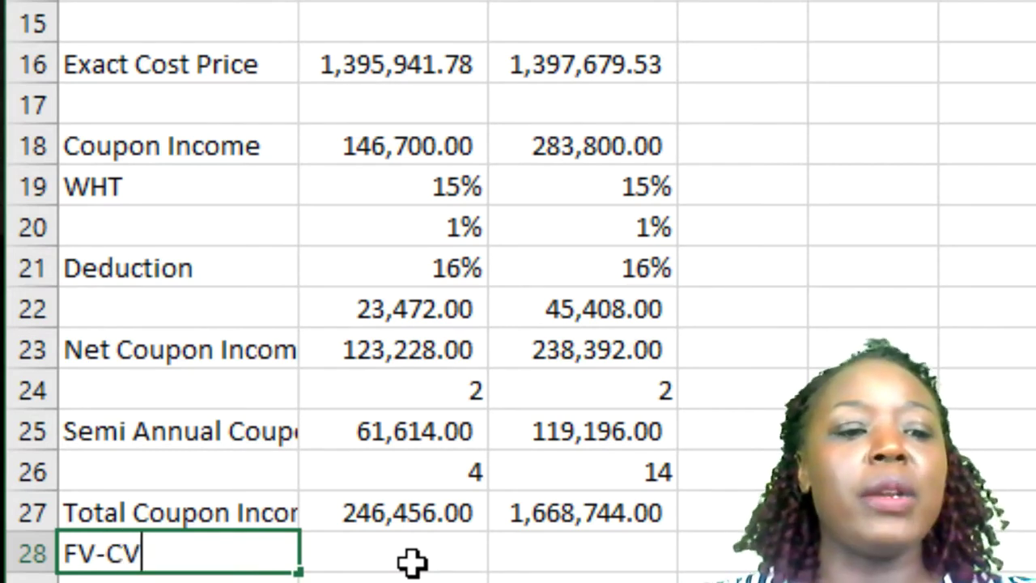
left_click(411, 562)
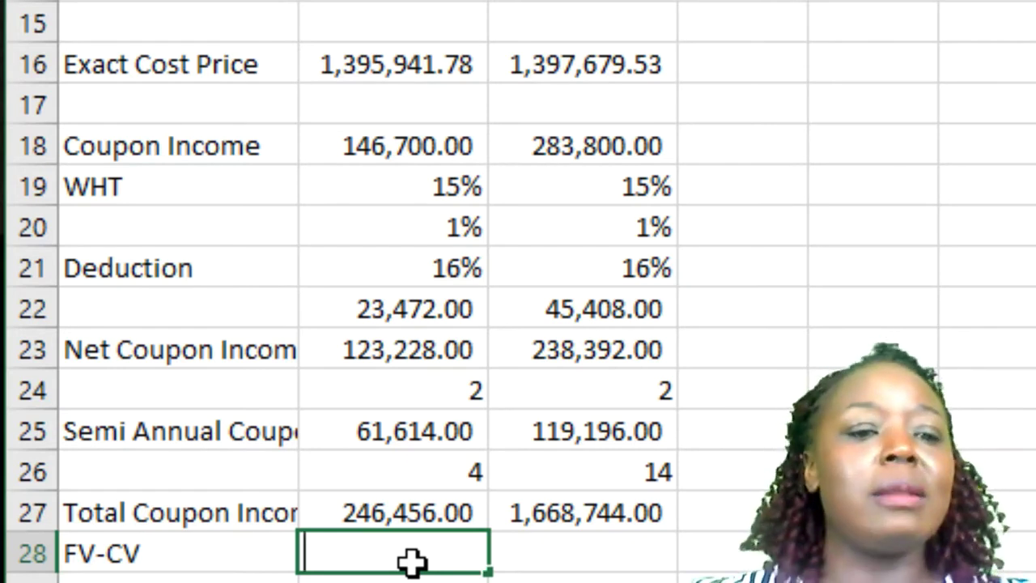
Subtract the 2 Year Bond's exact cost price from its face value in B28 with the formula =B14-B16.
type("=")
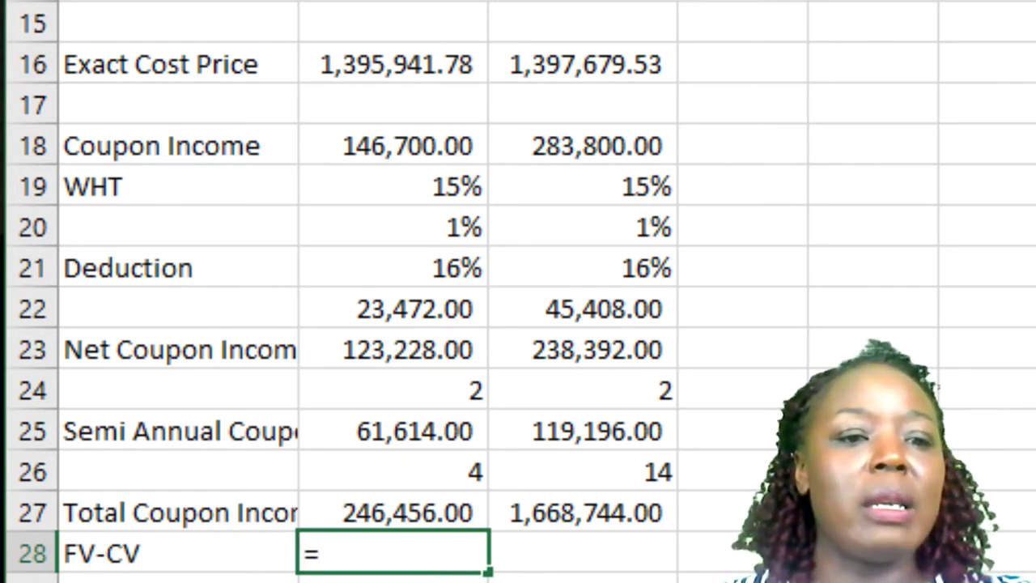
left_click(394, 2)
type("-")
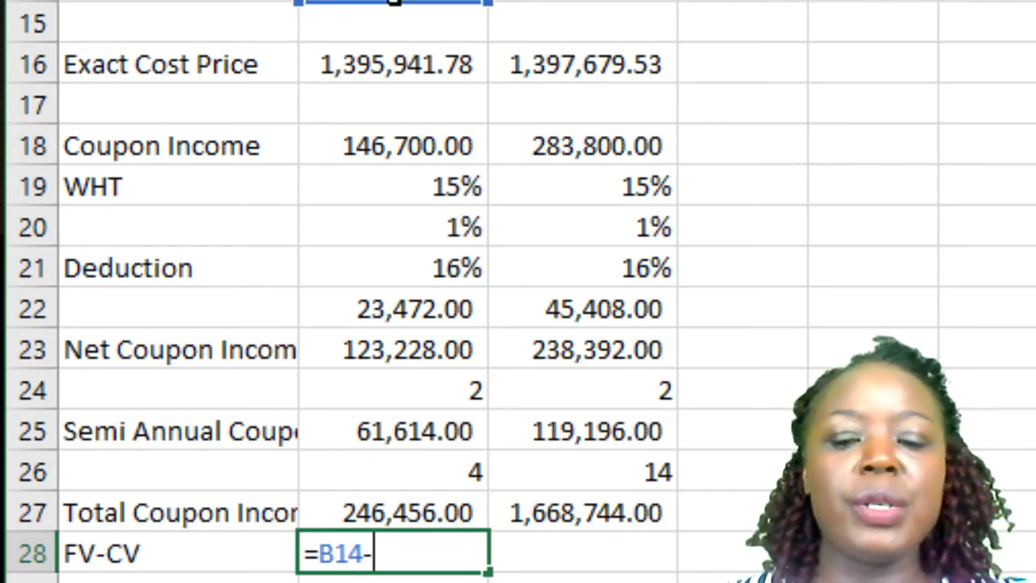
key("Up")
key("Up")
key("Up")
key("Up")
key("Up")
key("Up")
key("Up")
key("Up")
key("Up")
key("Up")
key("Up")
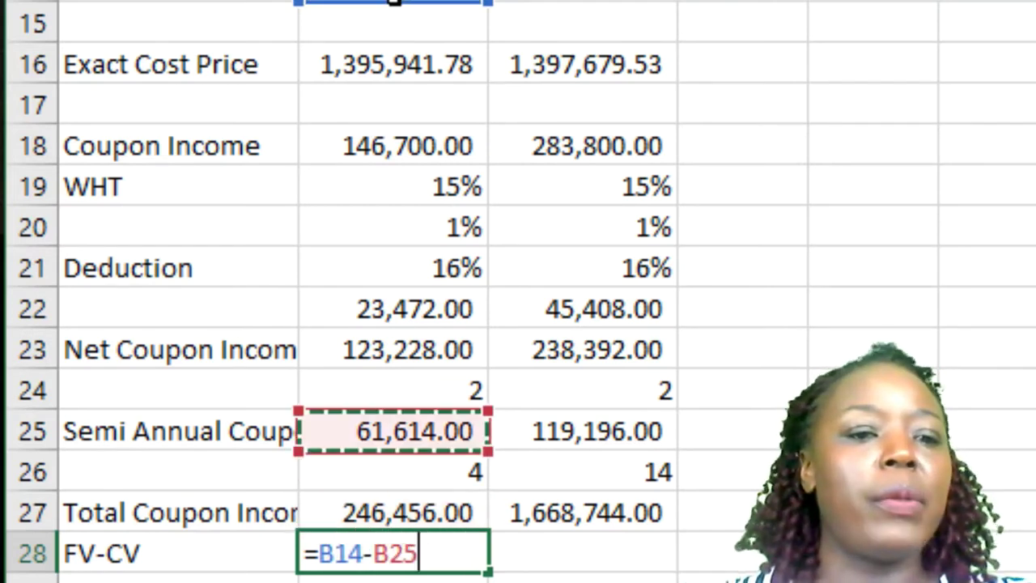
key("Up")
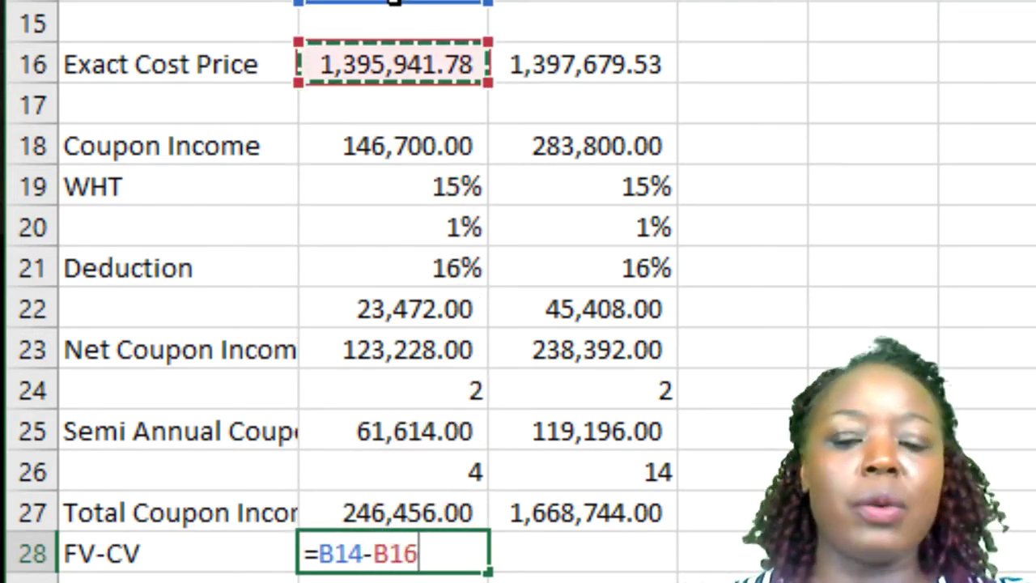
key("Return")
Fill the FV-CV formula from B28 across to C28 for the 7 Year Bond.
key("Down")
key("Left")
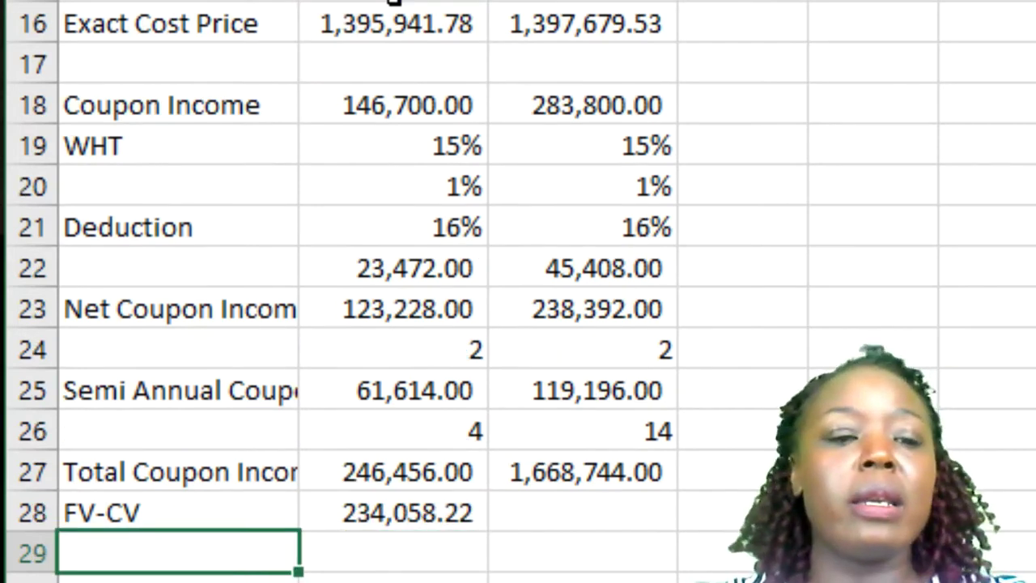
key("Up")
key("Right")
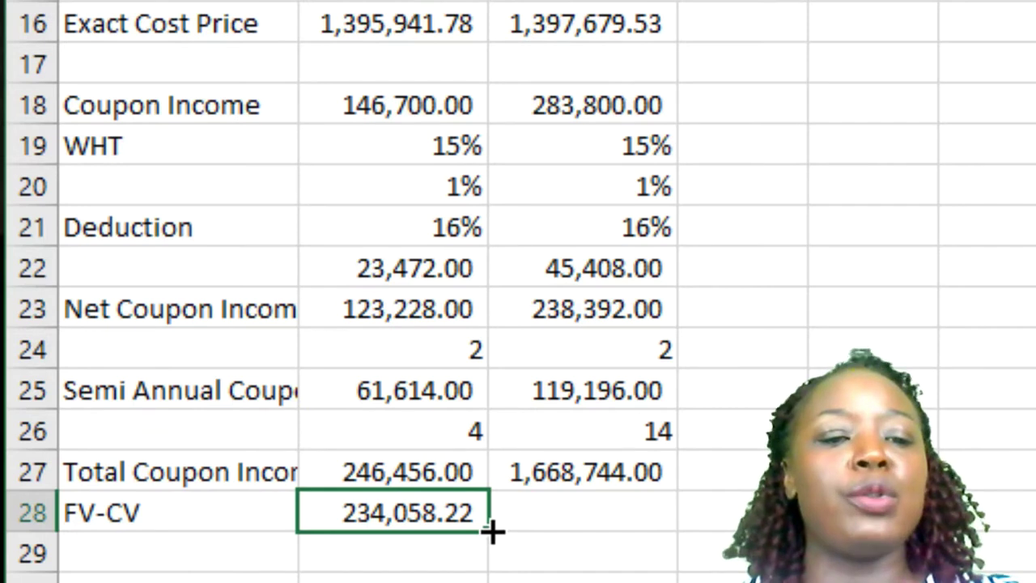
left_click_drag(492, 531, 632, 539)
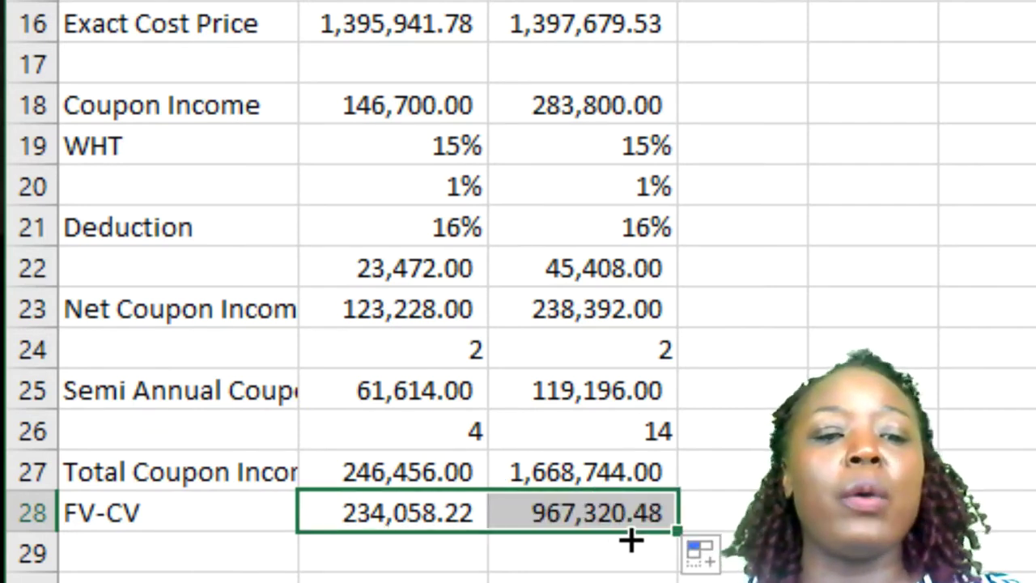
left_click(627, 513)
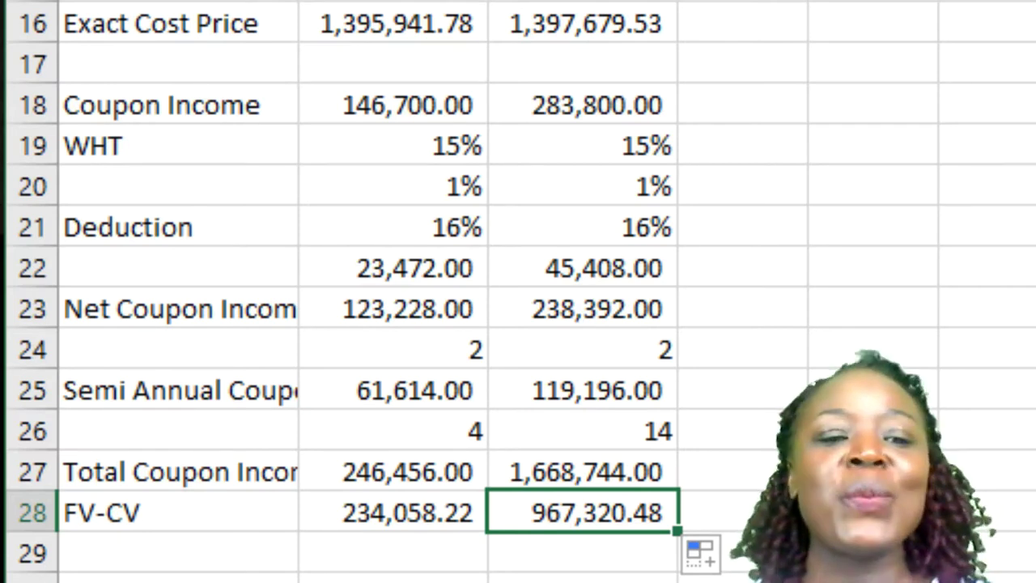
Label cell A29 as Total Incomes.
left_click(163, 555)
type("Total I")
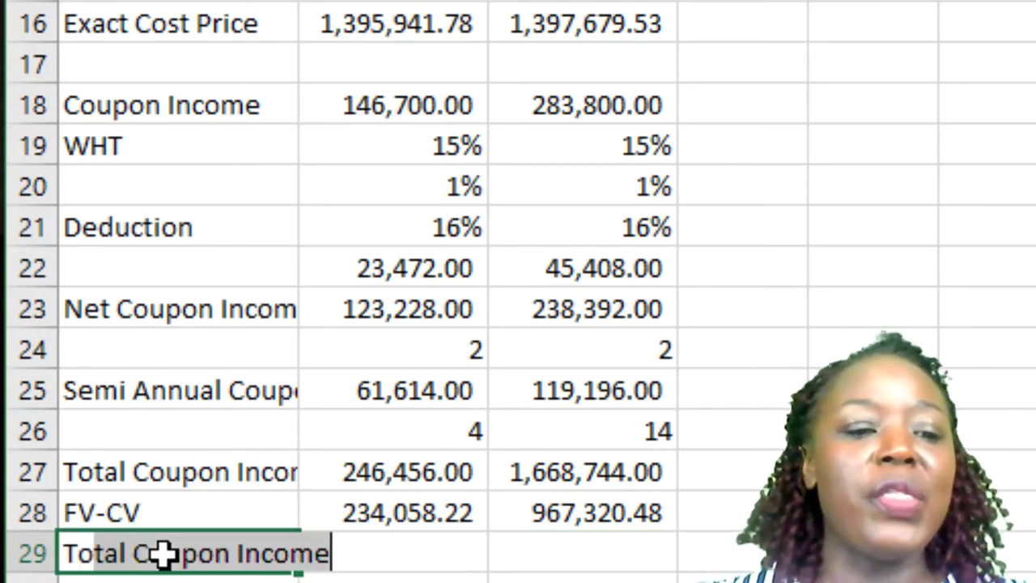
type("ncome")
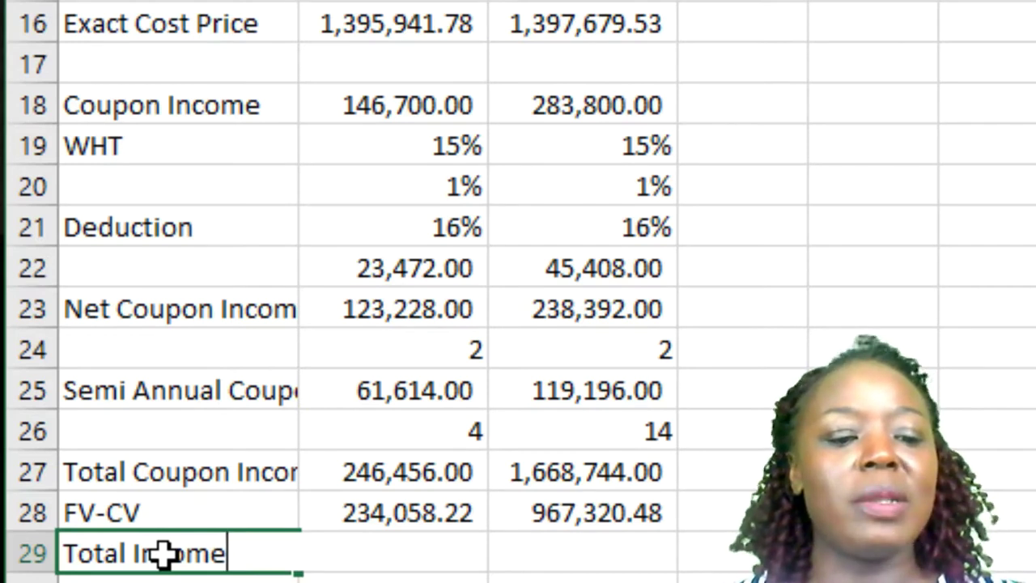
type("s")
key("Tab")
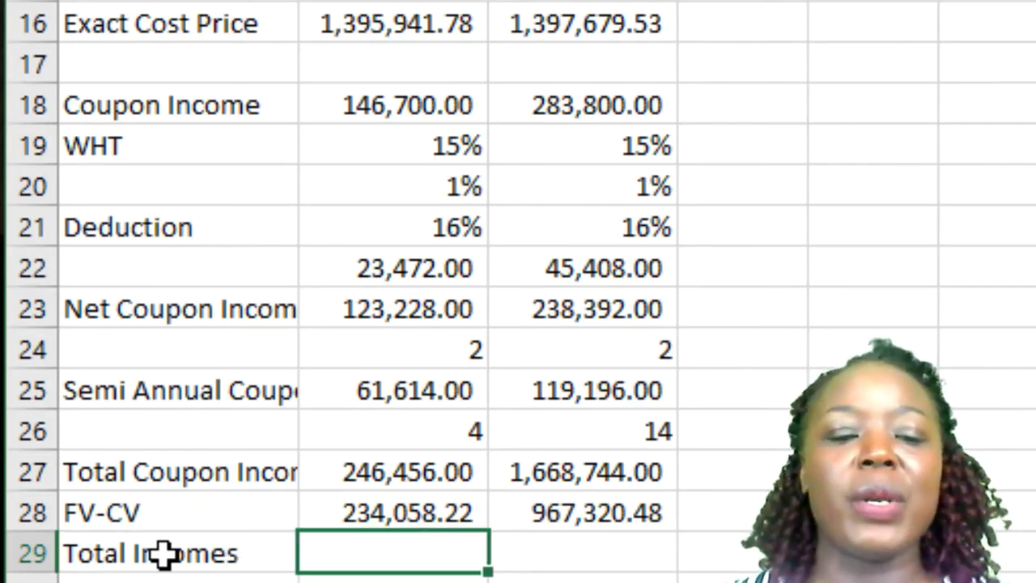
Calculate the 2 Year Bond's total incomes in B29 with the formula =B28+B27 and fill it across to C29.
type("=")
key("Up")
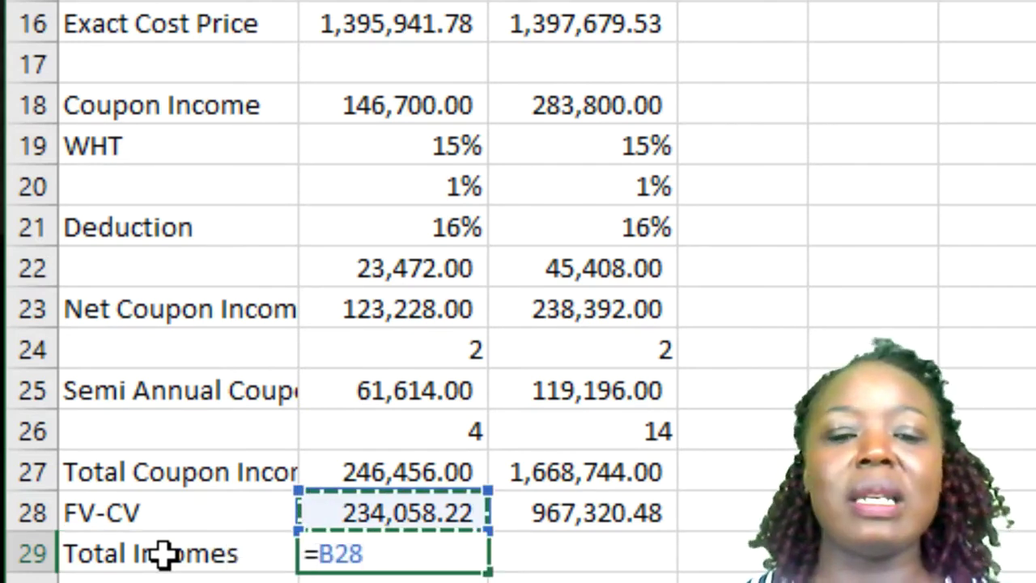
type("+")
key("Up")
key("Up")
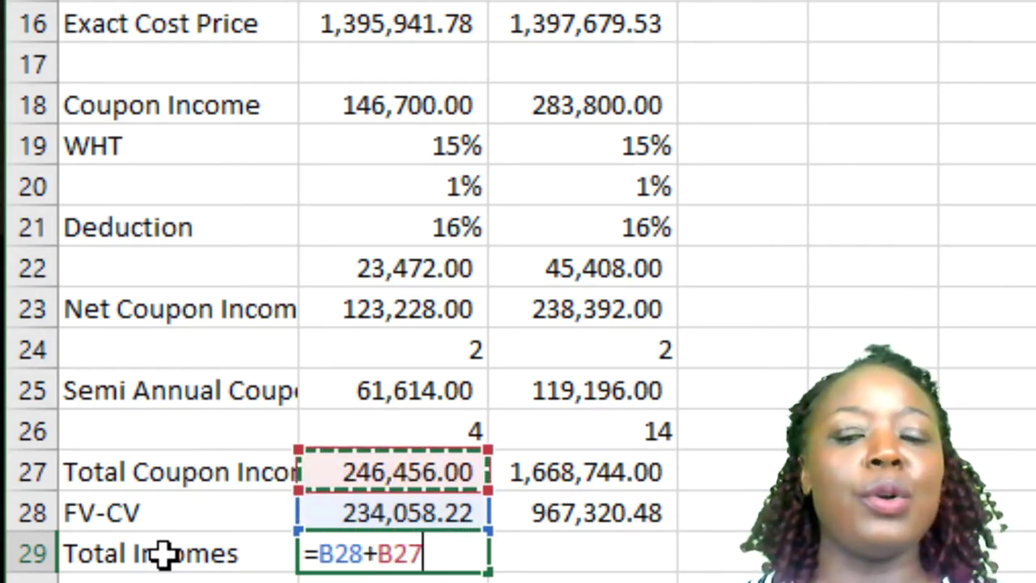
key("Return")
key("Up")
key("Right")
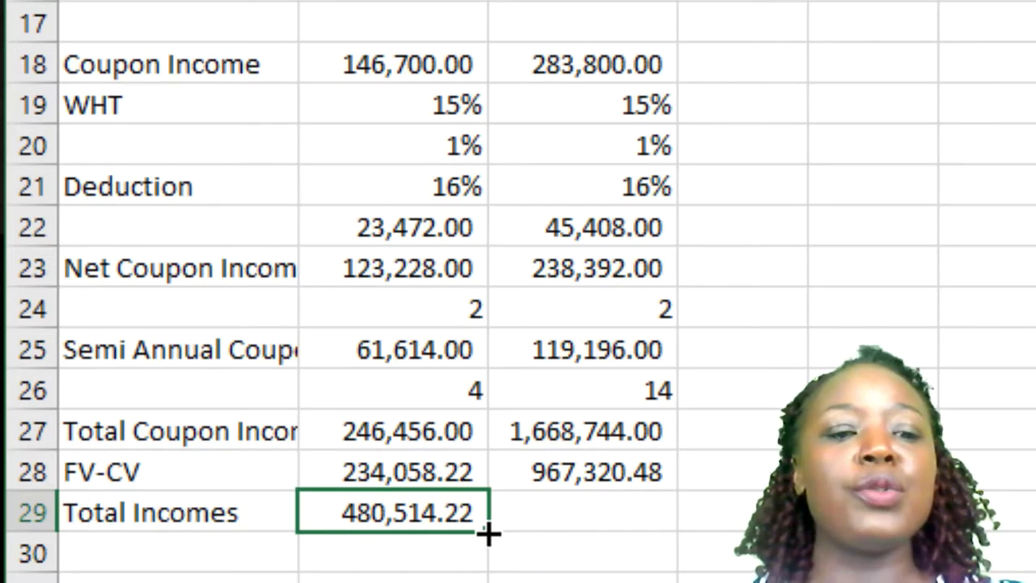
left_click_drag(488, 533, 641, 534)
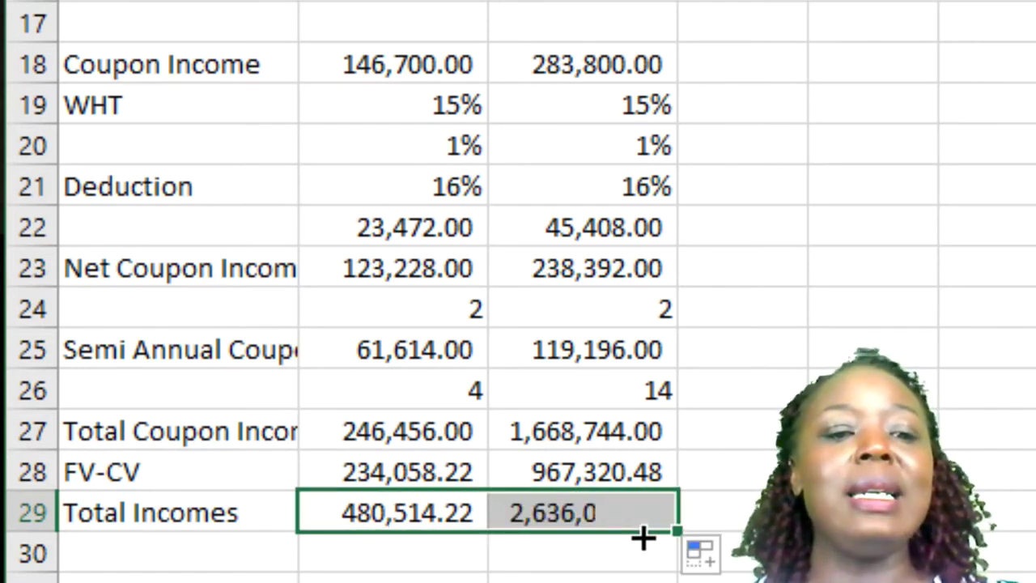
Label cell A30 as ROI.
left_click(411, 551)
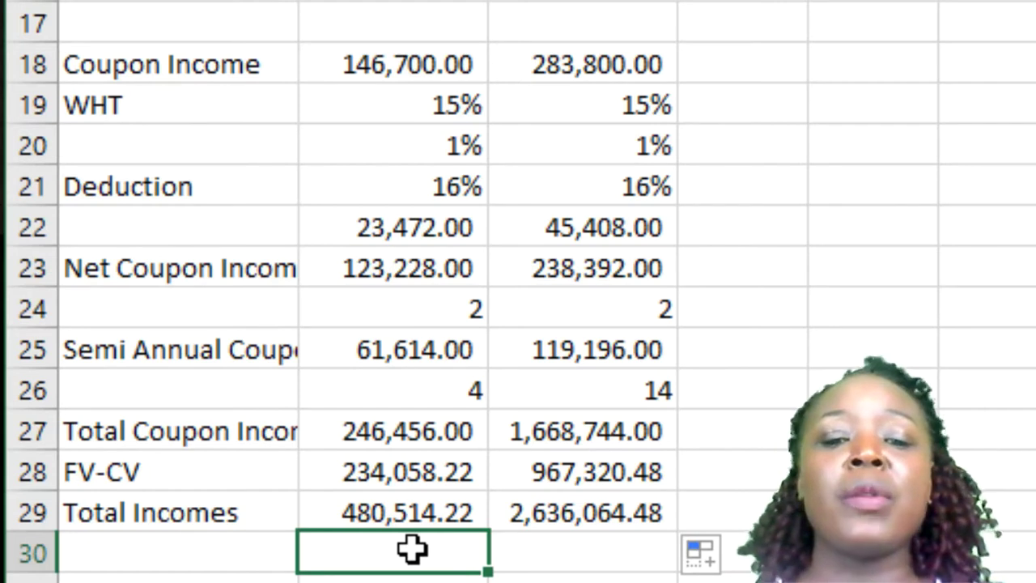
type("=")
key("BackSpace")
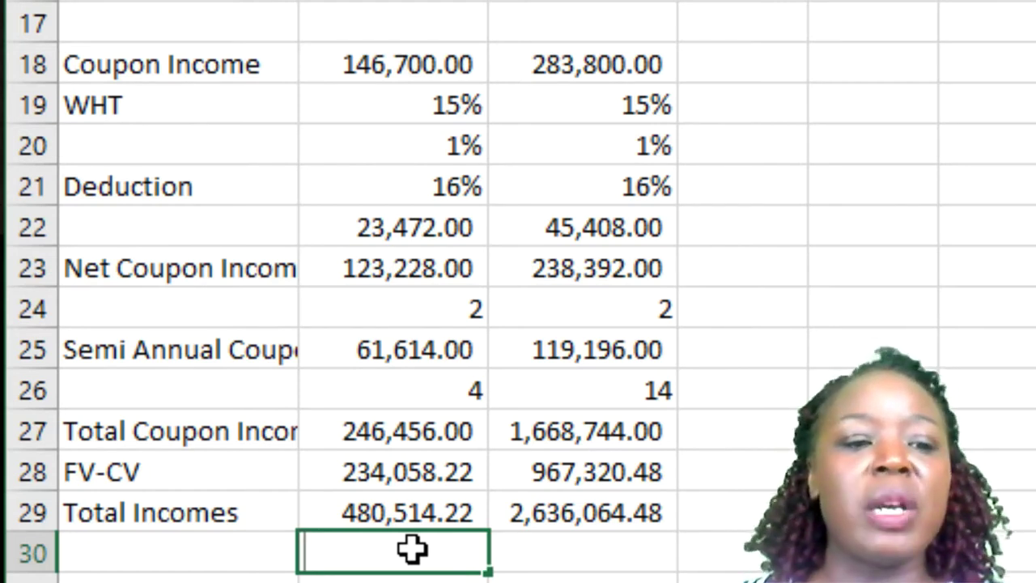
key("Left")
type("ROI")
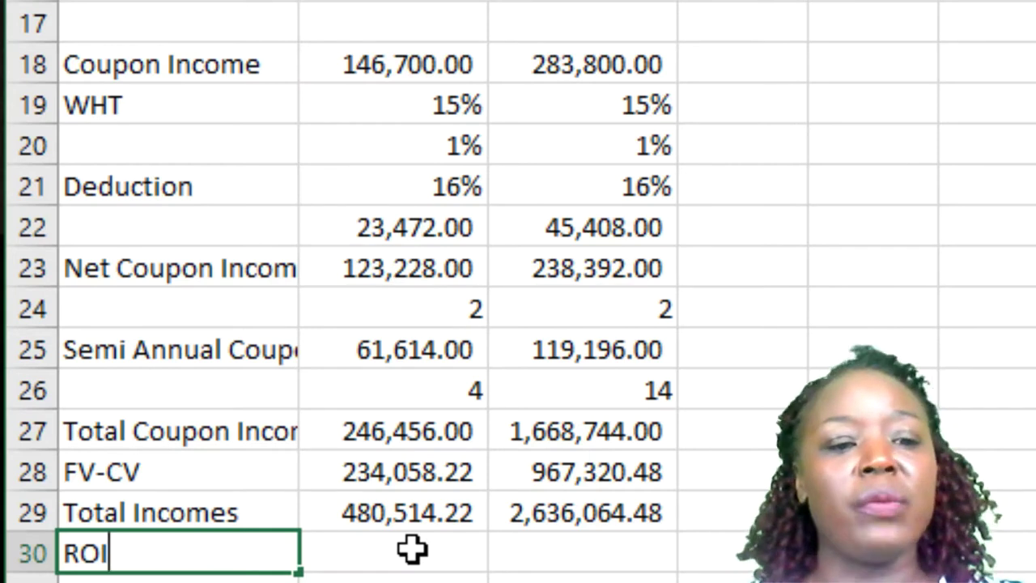
key("Tab")
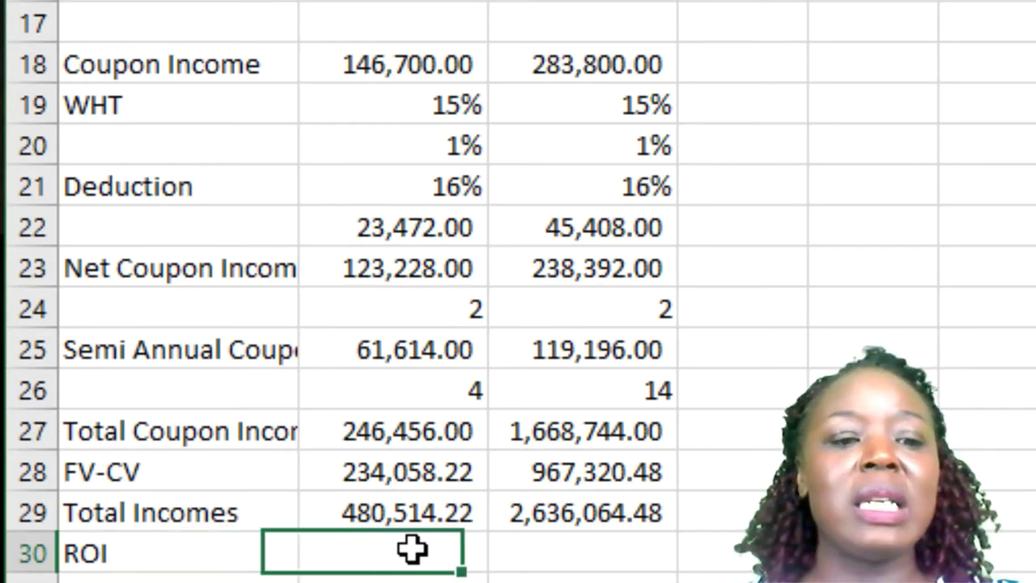
Calculate the 2 Year Bond's ROI in B30 from total incomes and exact cost price with the formula =(B29/B16)*100.
type("=")
key("Up")
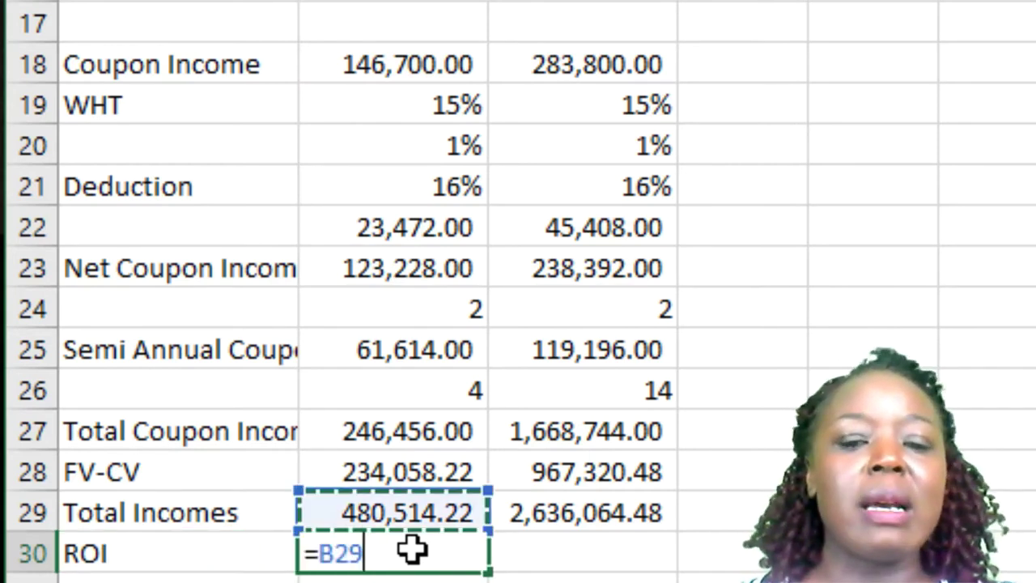
type("/")
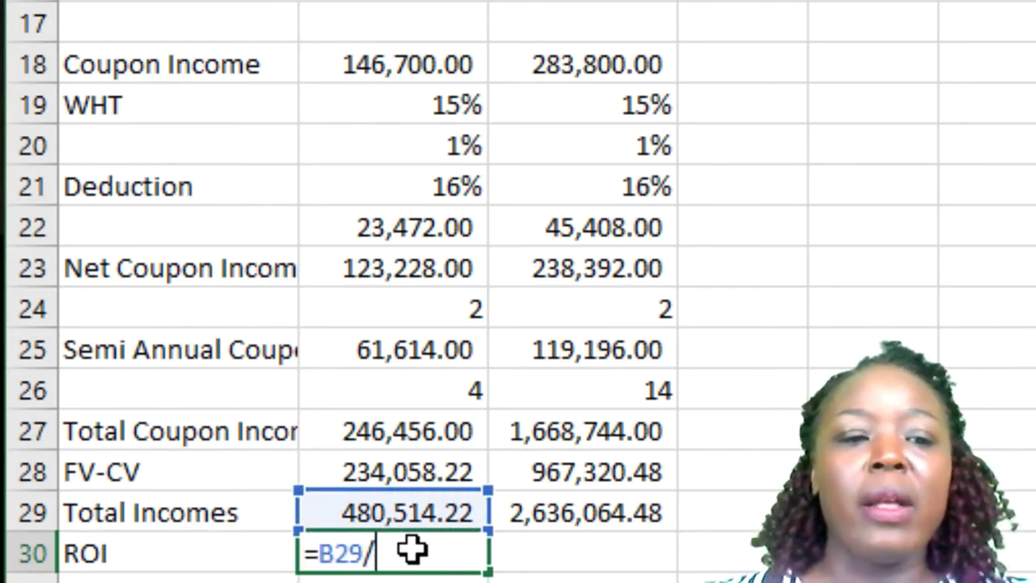
key("Up")
key("Up")
key("Up")
key("Up")
key("Up")
key("Up")
key("Up")
key("Up")
key("Up")
key("Up")
key("Up")
key("Up")
key("Up")
key("Up")
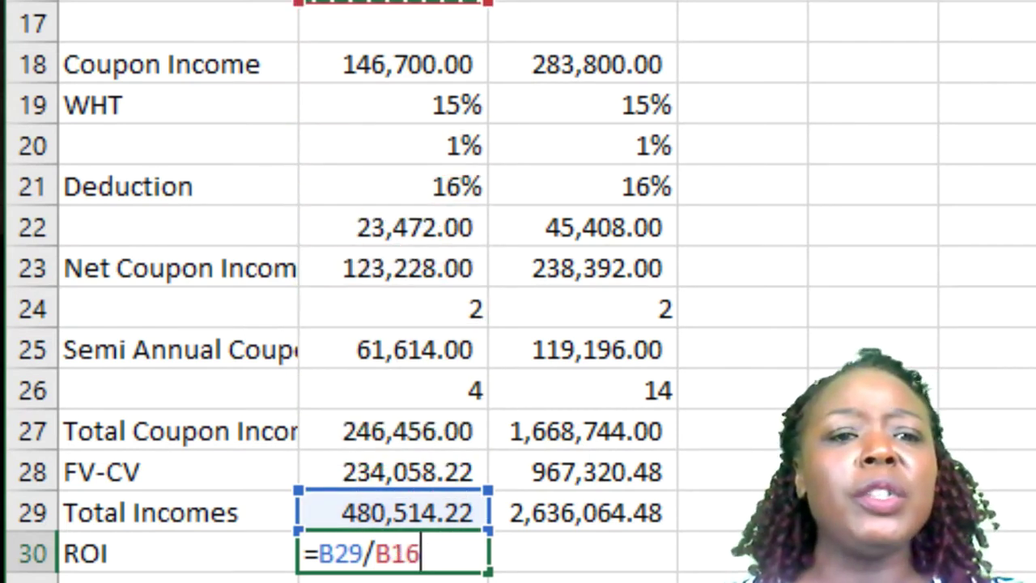
key("F2")
type(")")
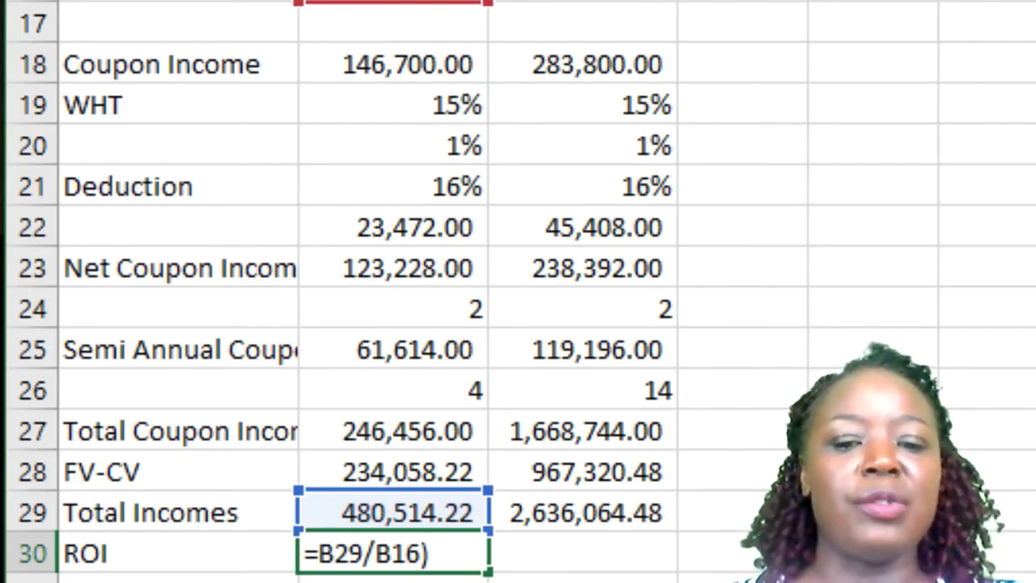
type("(")
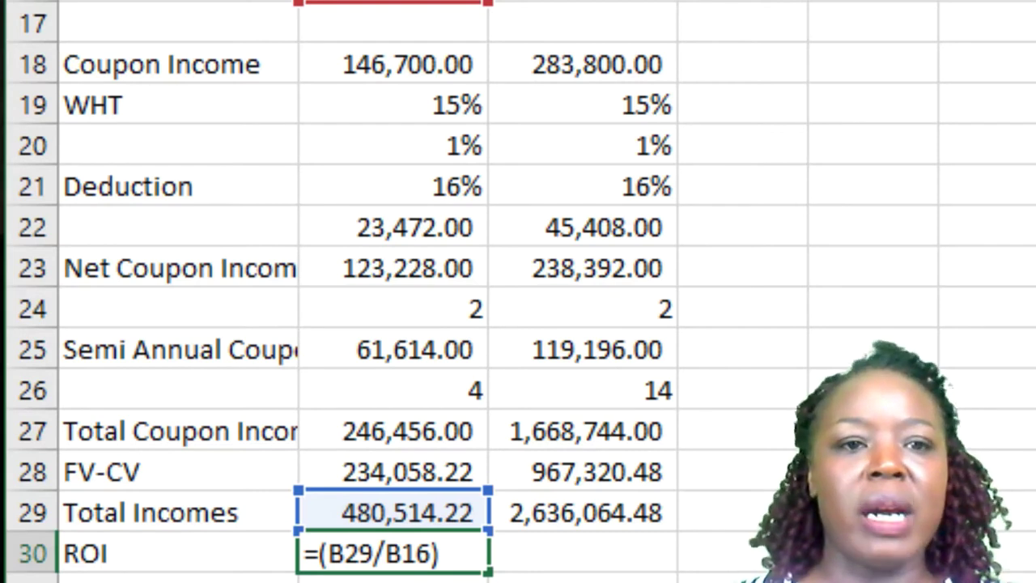
key("End")
type("*100")
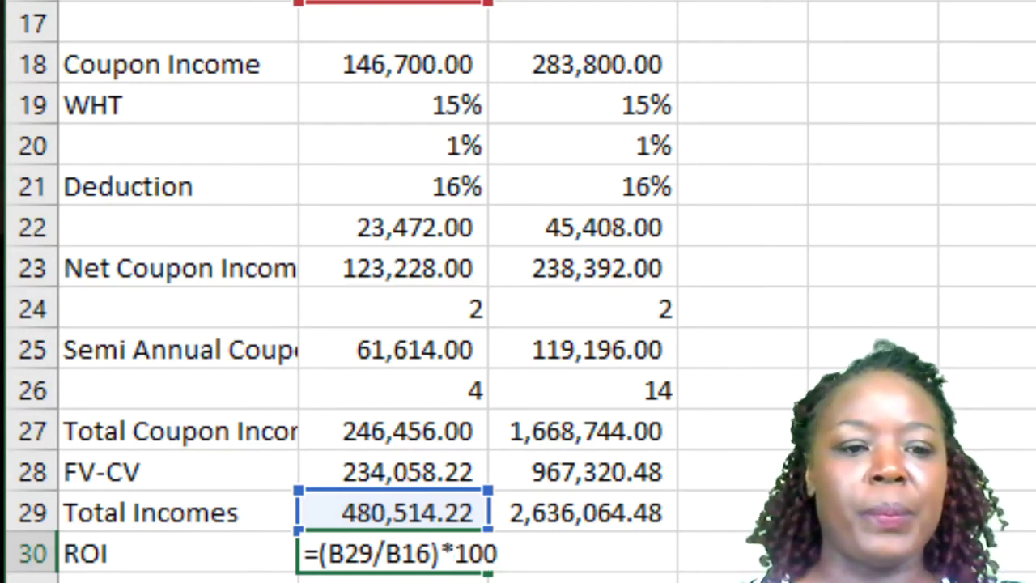
key("Return")
Fill the ROI formula from B30 across to C30 for the 7 Year Bond.
left_click(393, 512)
left_click(583, 511)
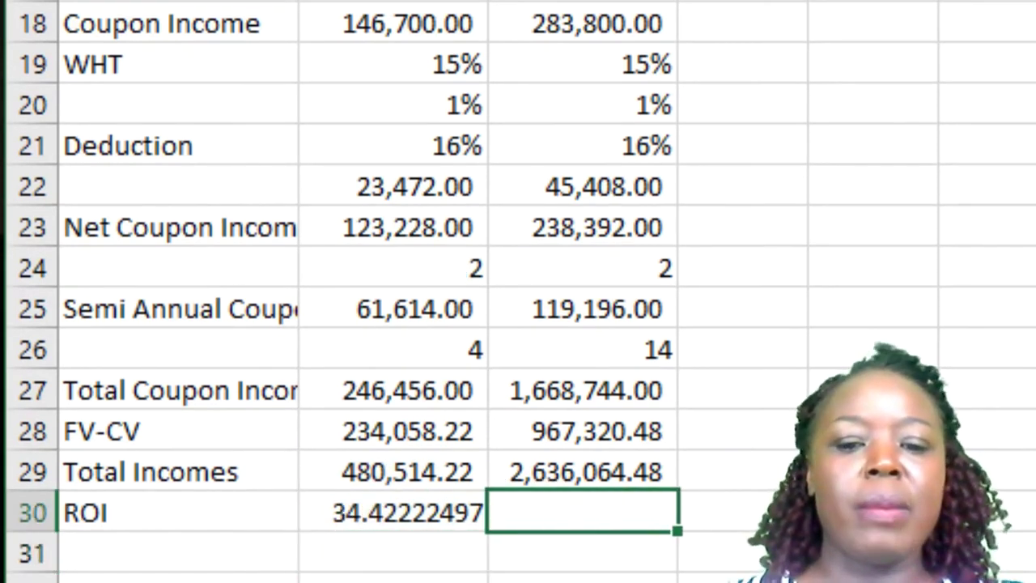
left_click(393, 511)
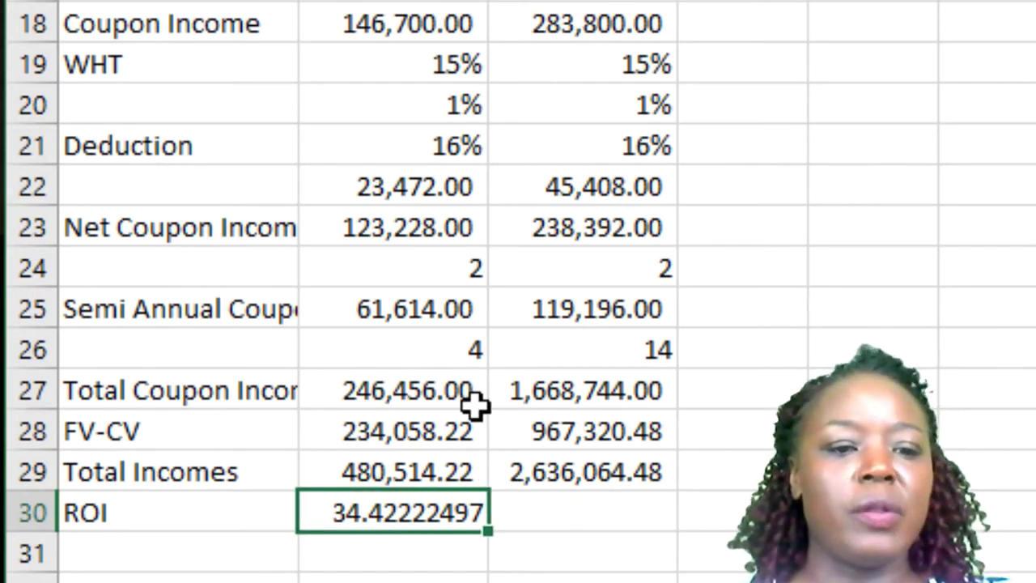
left_click_drag(499, 535, 613, 530)
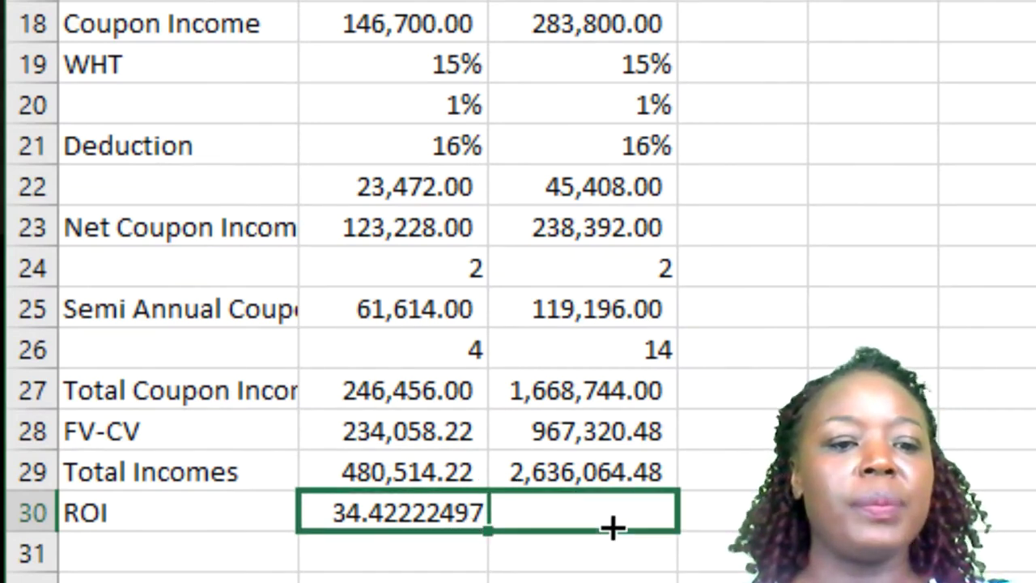
left_click(565, 514)
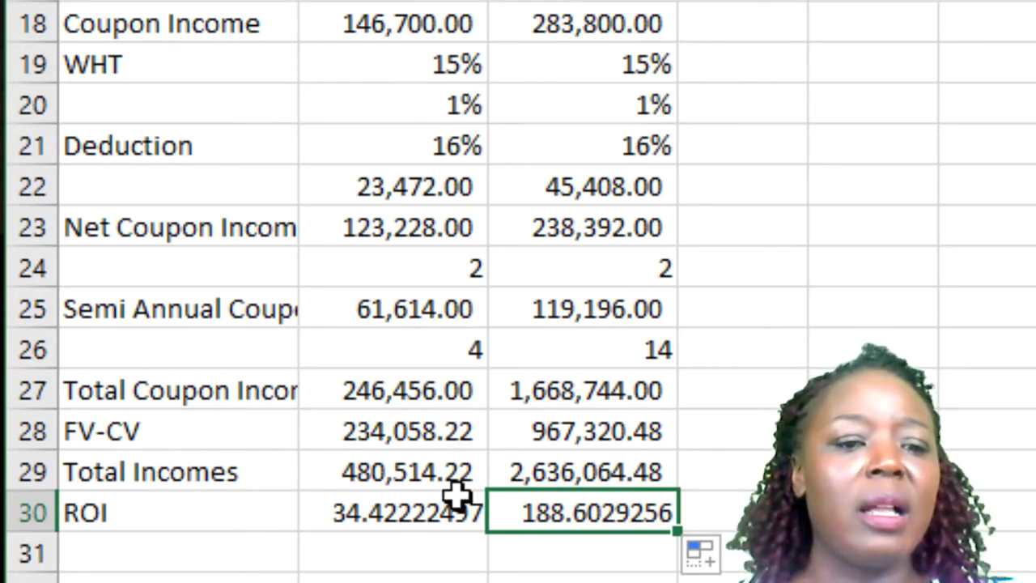
Format the ROI values in B30:C30 to show two decimal places.
left_click_drag(444, 503, 565, 513)
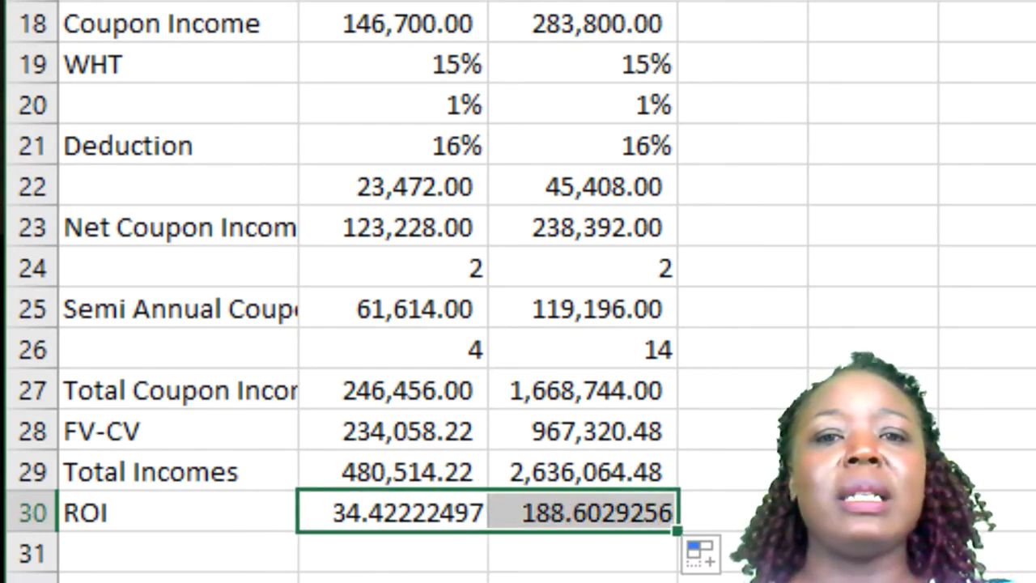
key("alt+h")
key("9")
key("alt+h")
key("9")
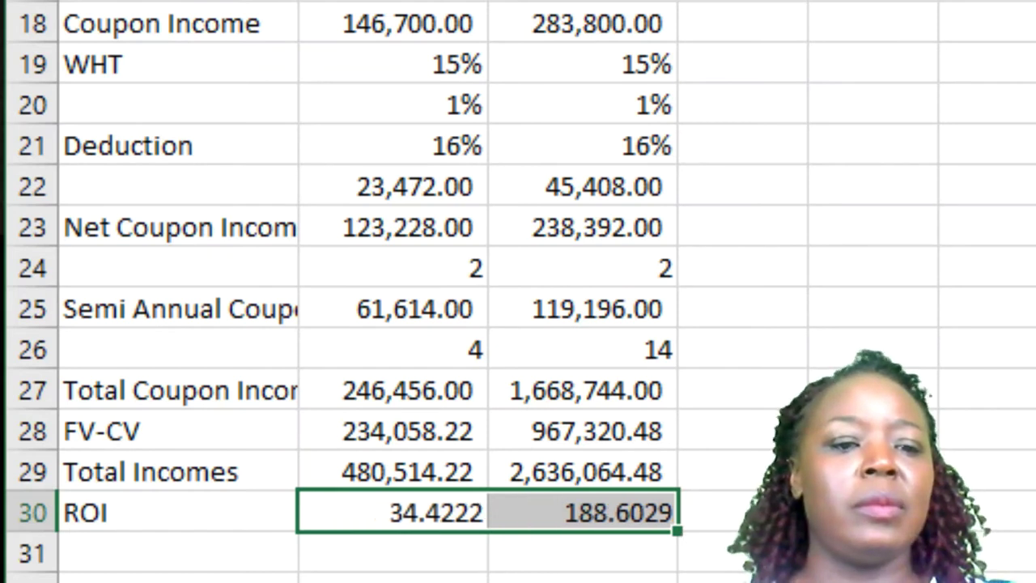
key("alt+h")
key("9")
key("alt+h")
key("9")
key("alt+h")
key("9")
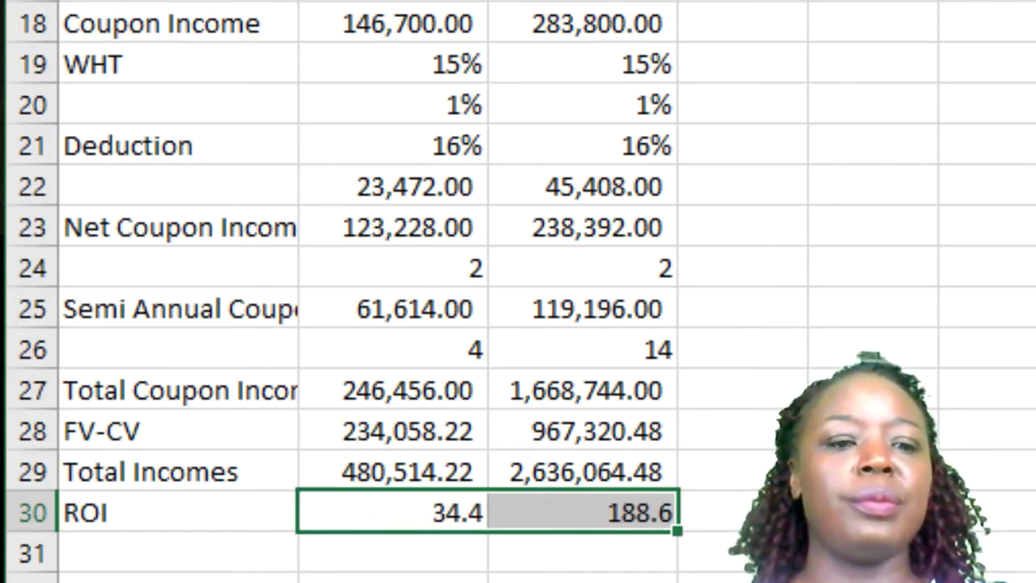
key("alt+h")
key("0")
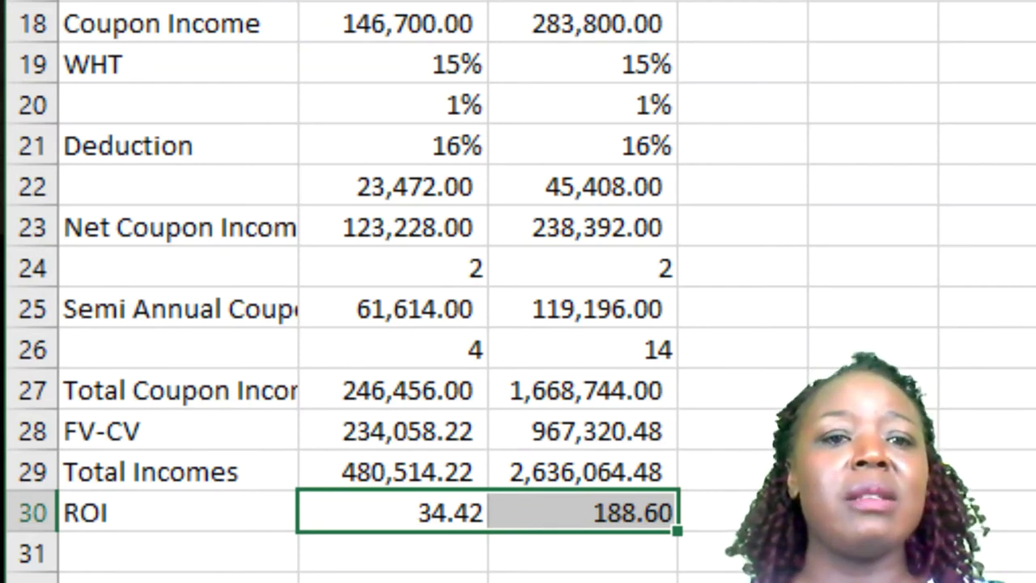
Highlight the ROI cells B30:C30 with a light gold fill colour.
key("alt+h")
key("h")
key("Return")
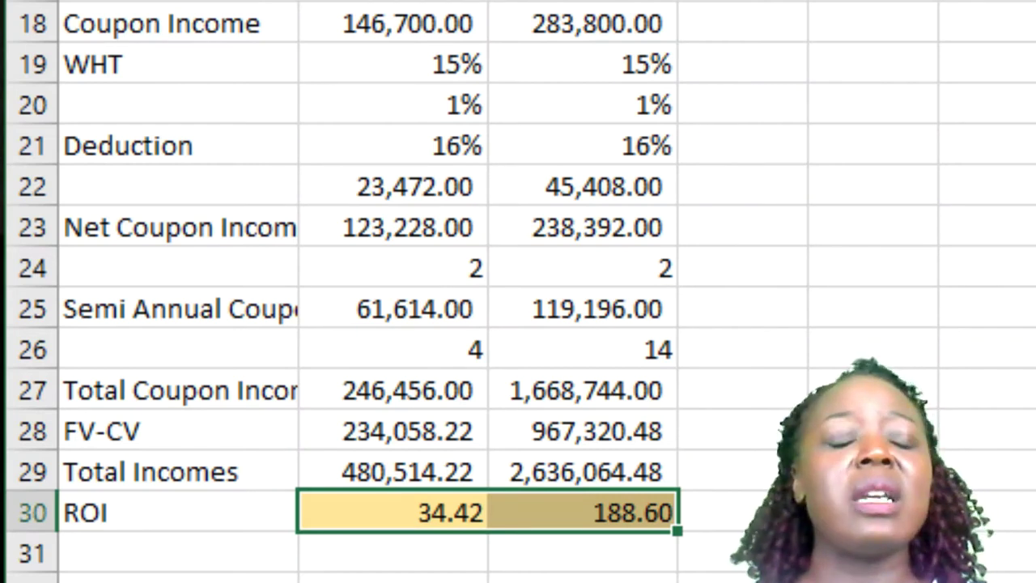
Label cell A31 as Apr and enter 11.5 for both bonds in B31 and C31.
left_click(384, 562)
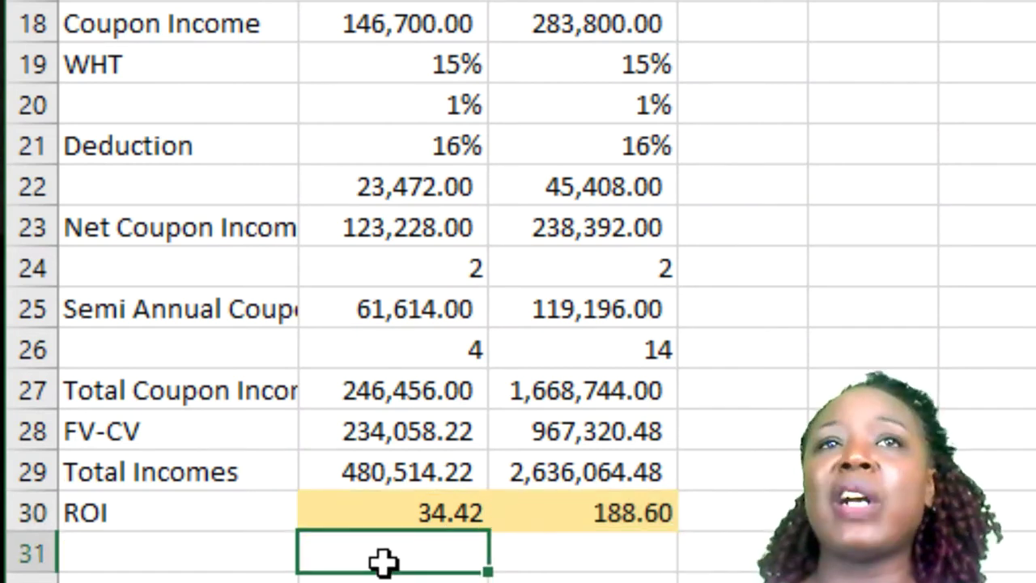
key("Left")
type("M")
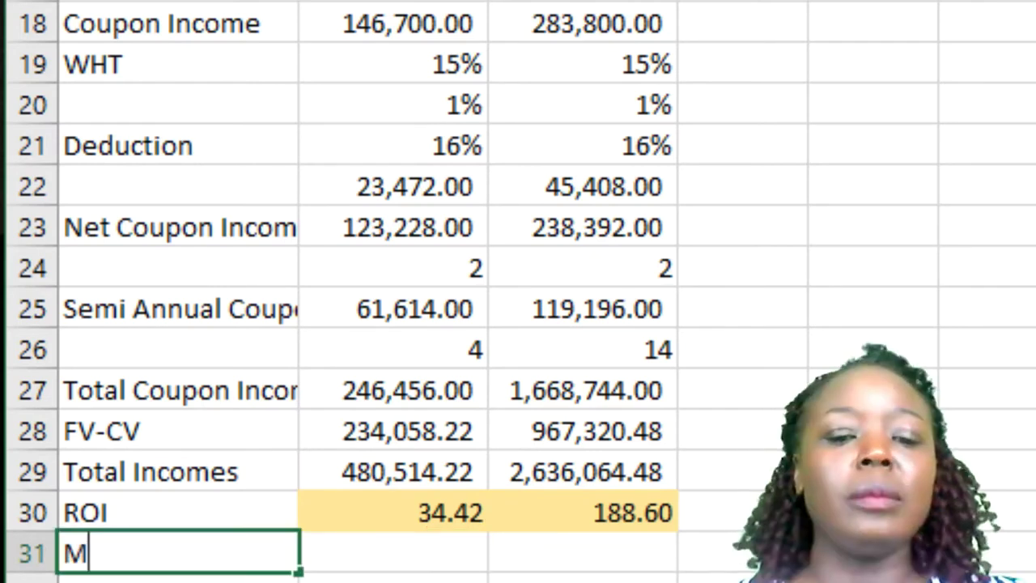
key("BackSpace")
type("Apr")
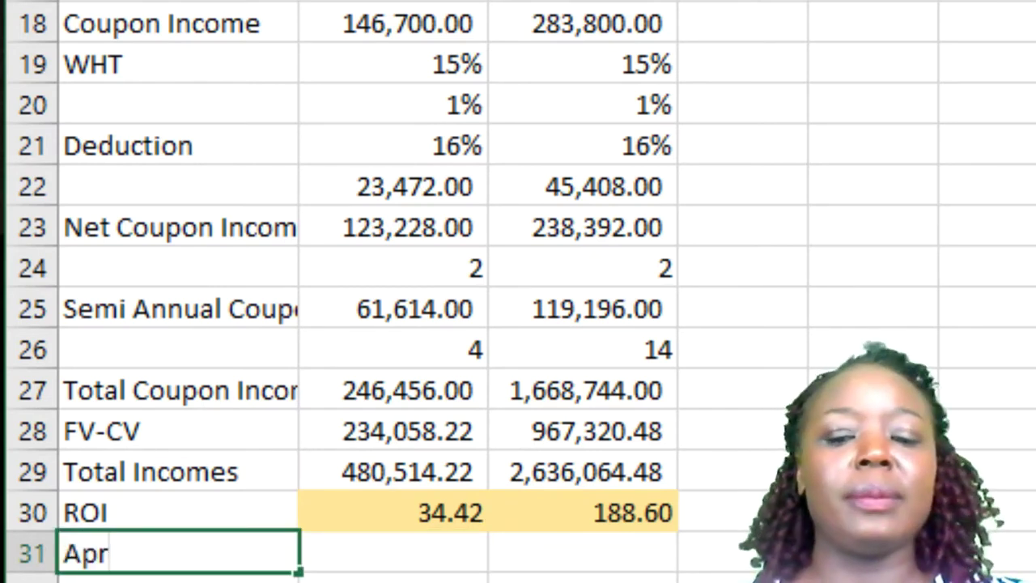
left_click(384, 562)
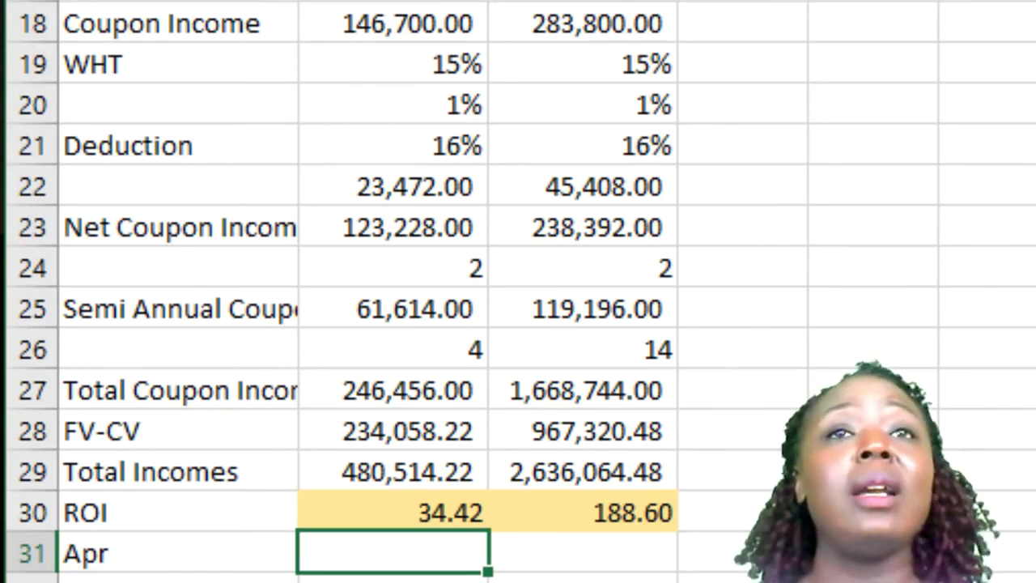
type("11.5")
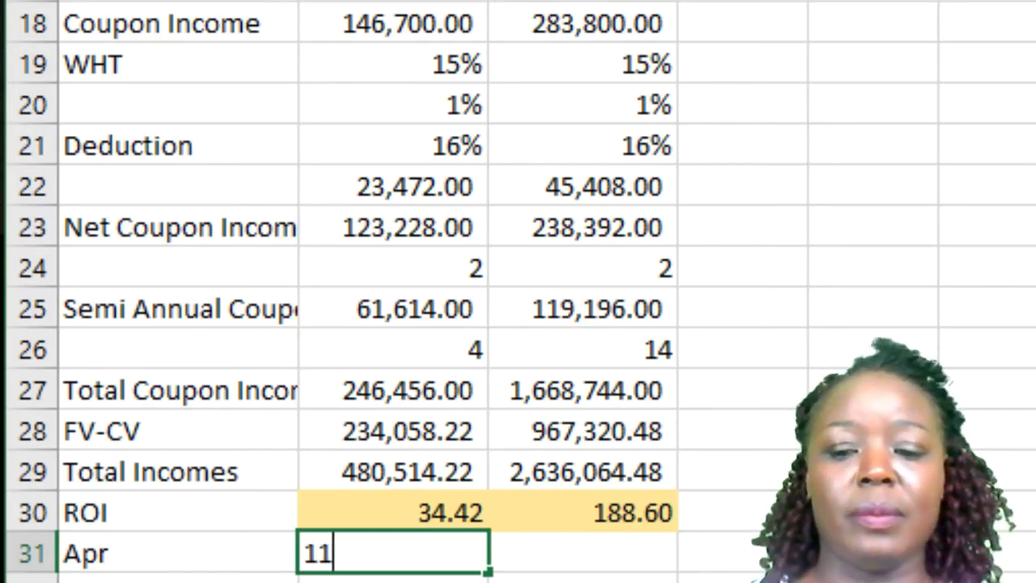
left_click(583, 553)
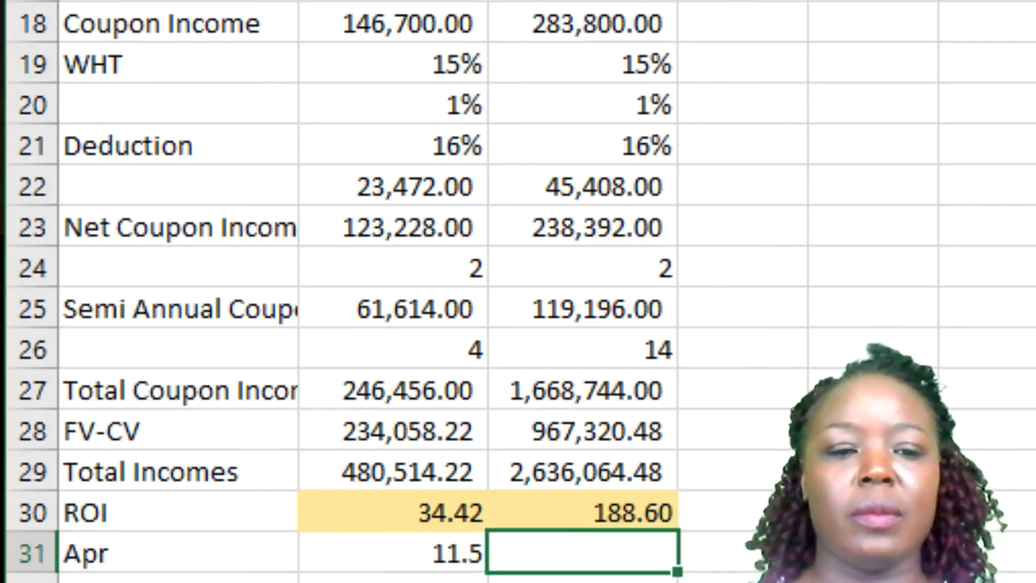
type("11.5")
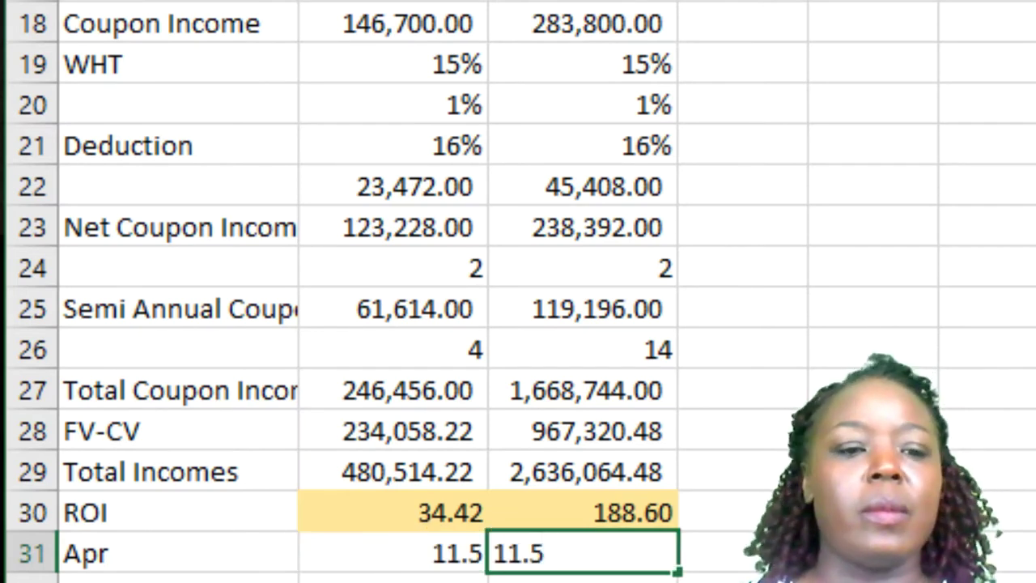
key("Return")
Label cell A32 as Mar and enter 13.1 for both bonds in B32 and C32.
type("Mar")
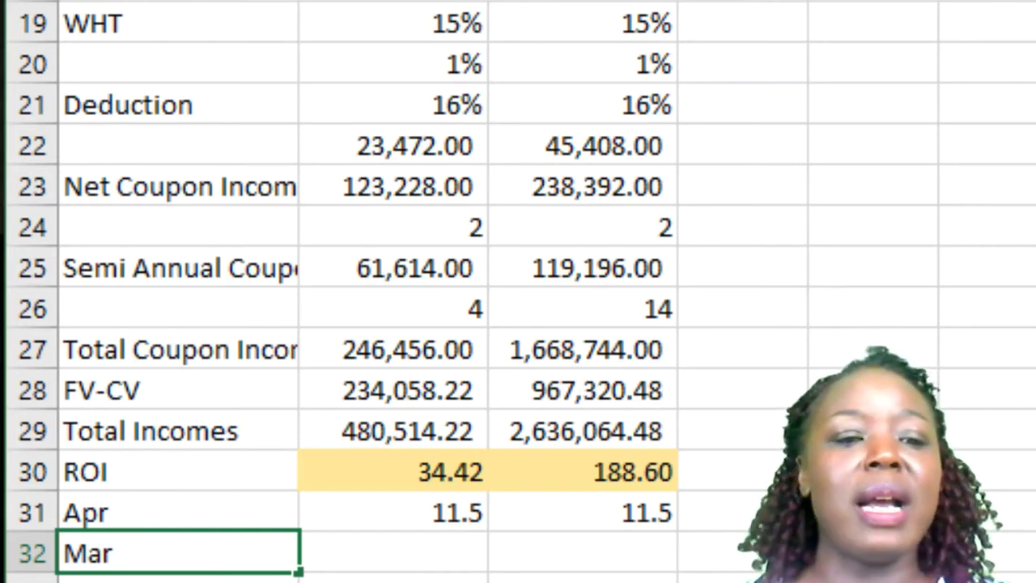
key("Tab")
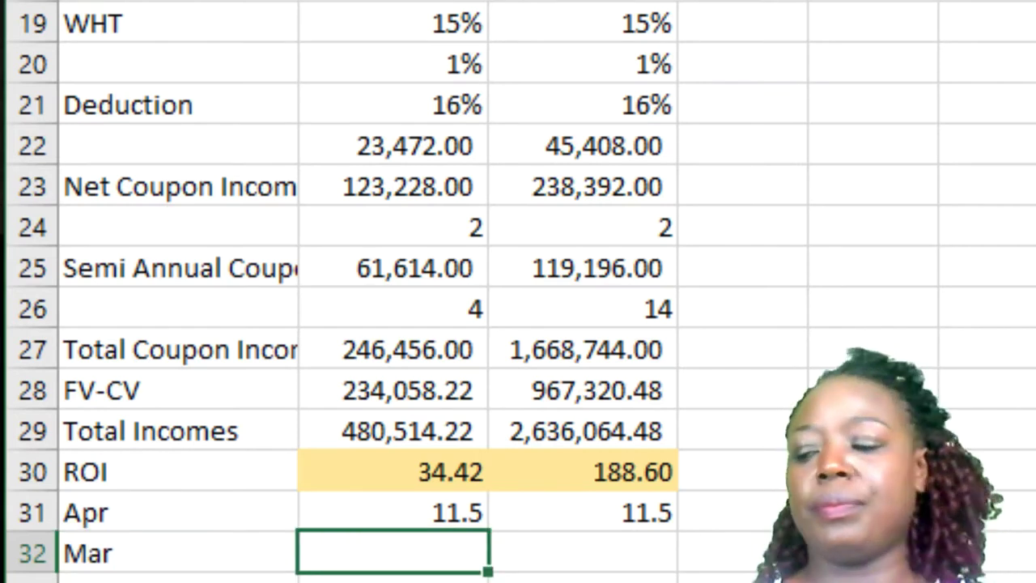
type("13.1")
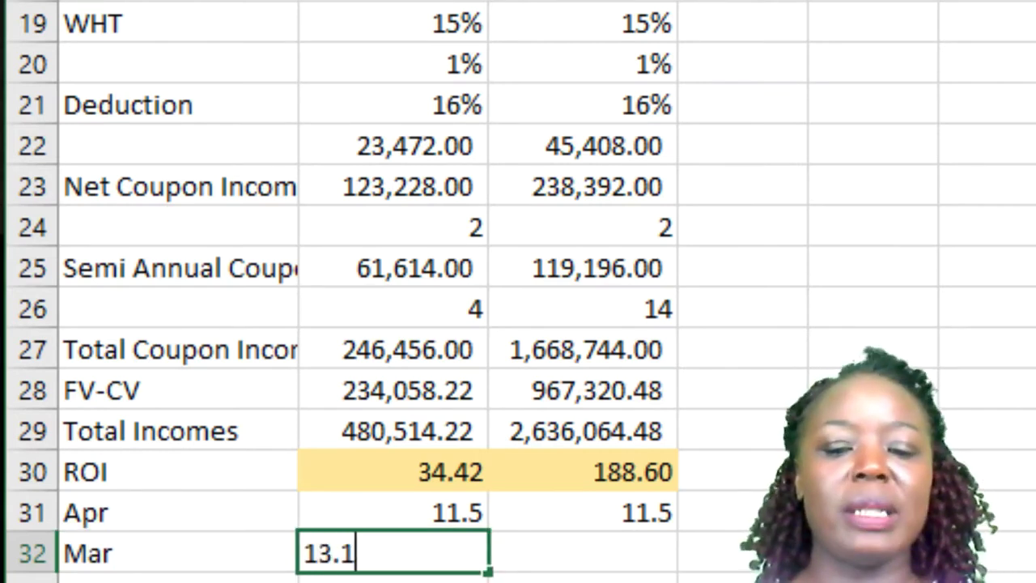
key("Tab")
type("13.1")
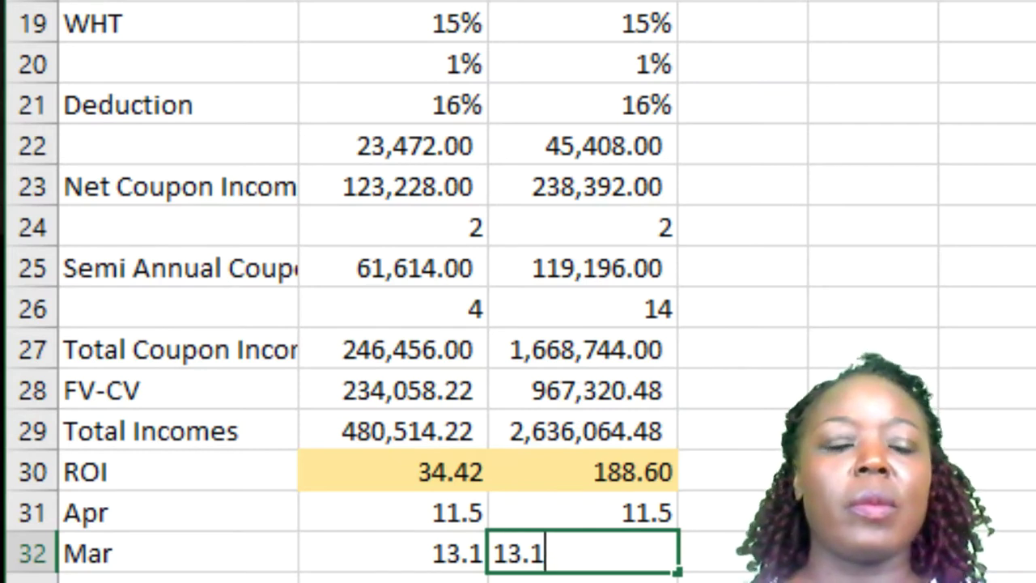
key("Down")
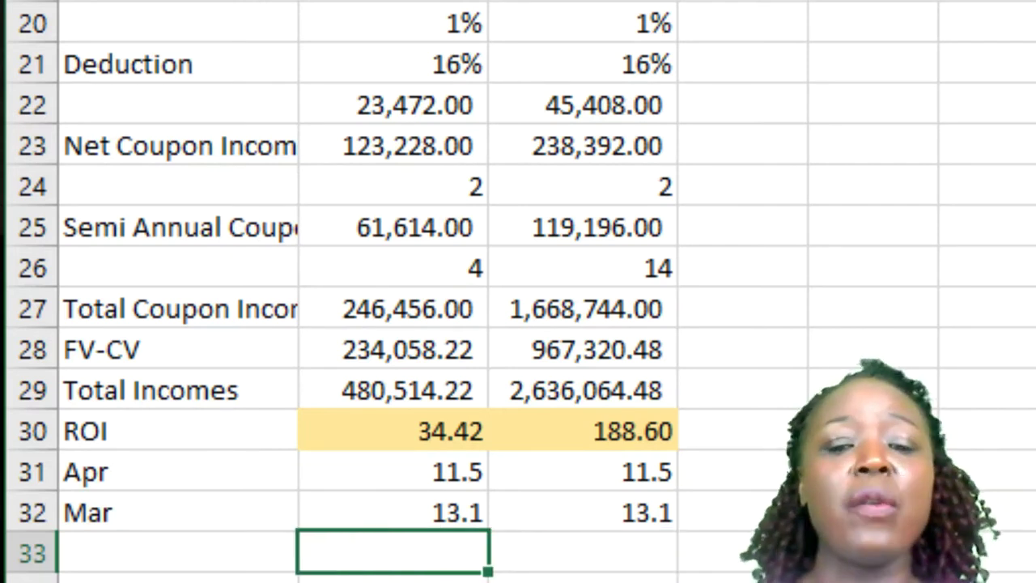
Calculate ROI minus the Apr rate in B33 with =B30-B31 and fill the formula across to C33.
type("=")
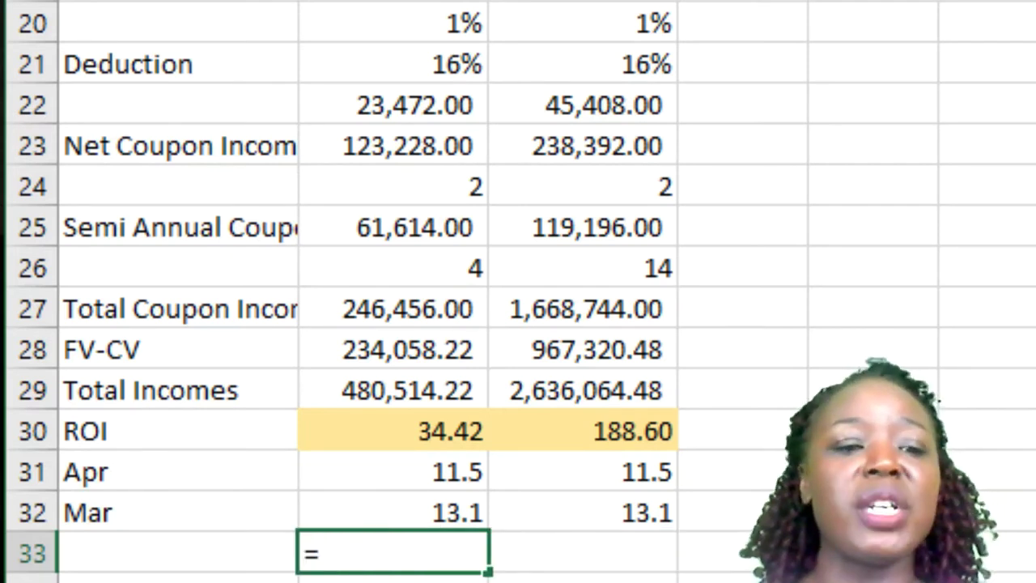
key("Up")
key("Up")
key("Up")
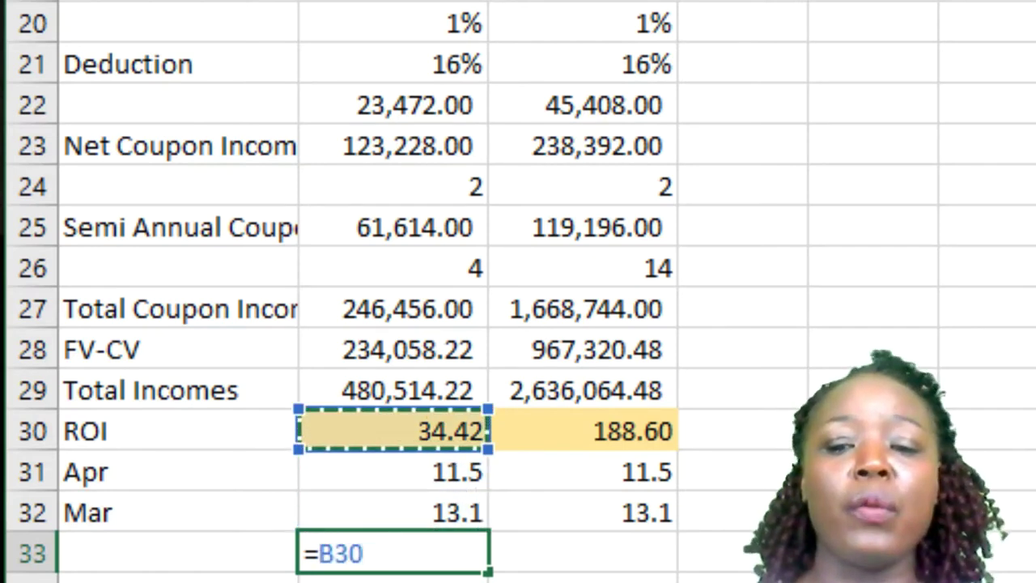
type("-")
key("Up")
key("Up")
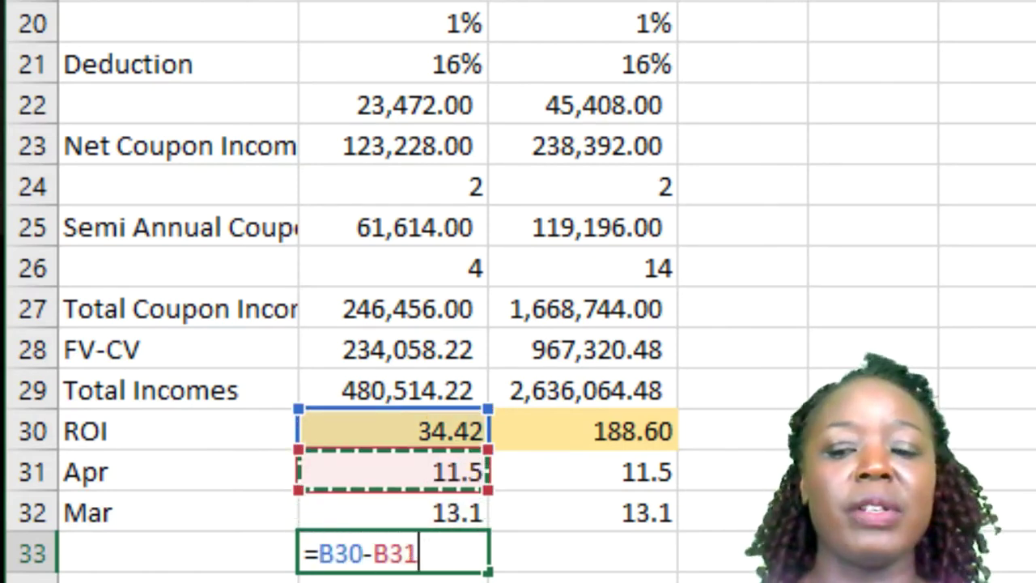
key("Return")
key("Up")
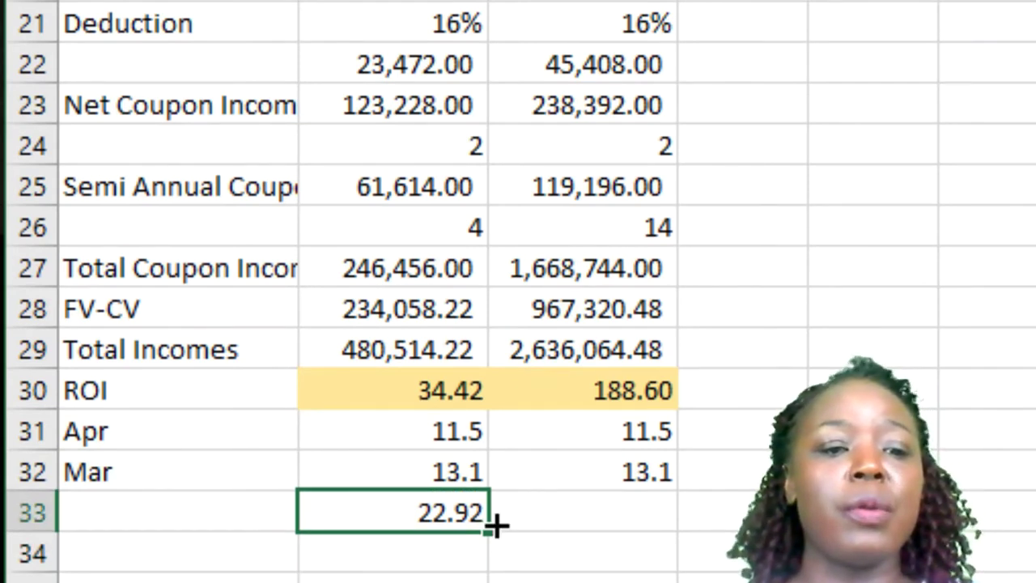
left_click_drag(490, 530, 638, 540)
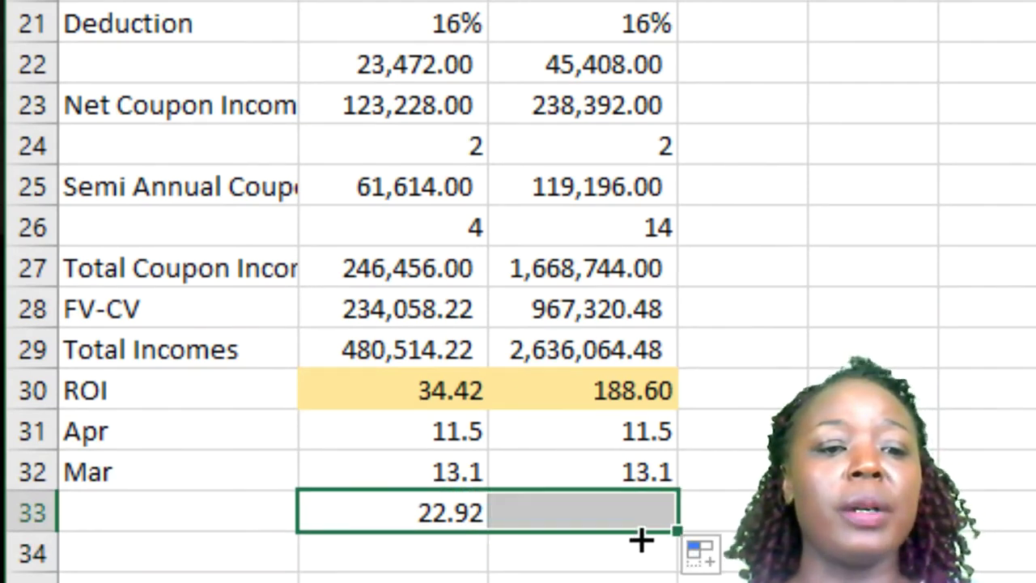
Label cell A33 as Real ROI.
left_click(182, 524)
type("R")
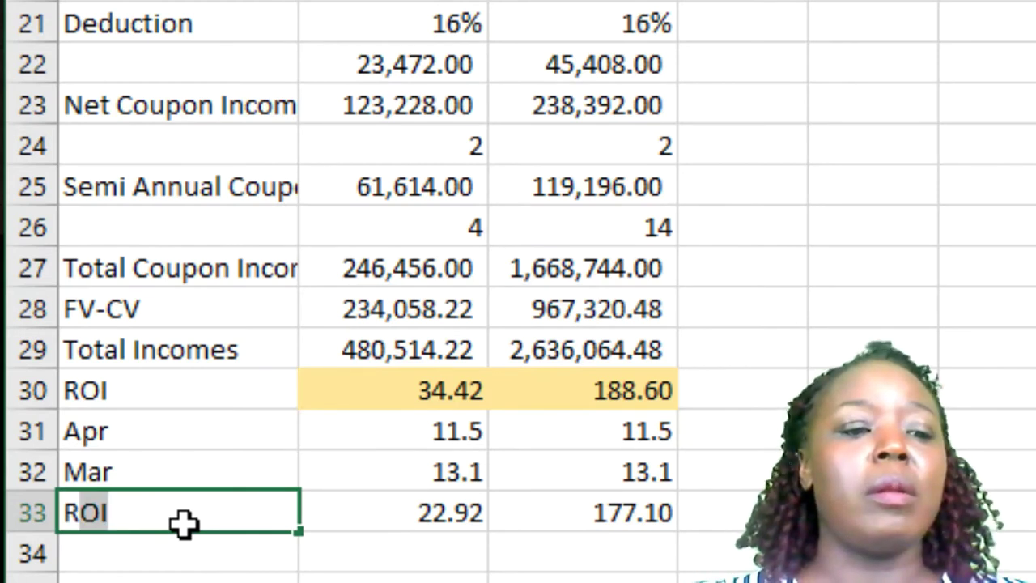
type("eal RO")
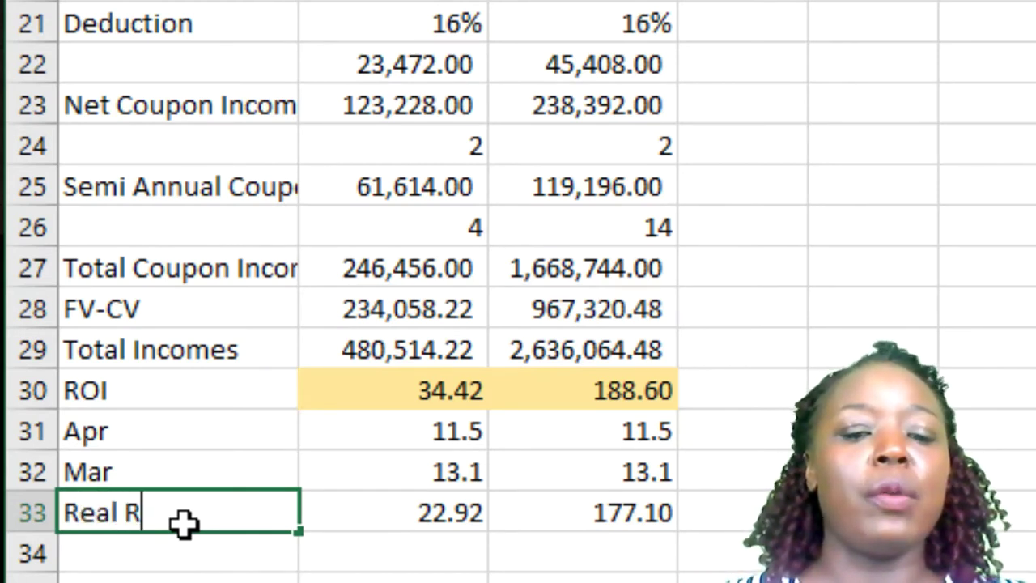
type("I")
key("Return")
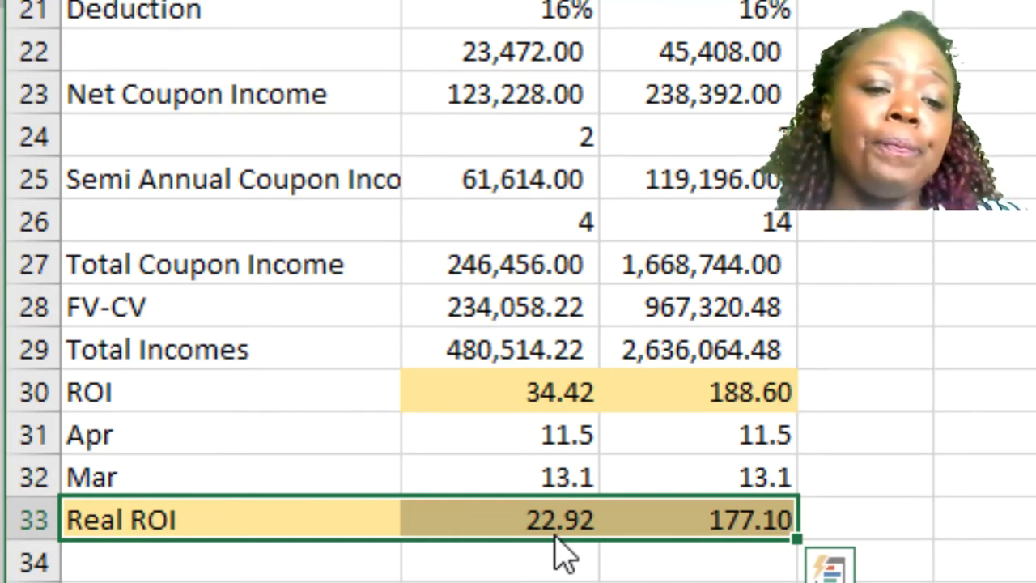
Compare the Real ROI and Total Incomes of both bonds, and check the 7 Year bond's face value in C14.
left_click(556, 526)
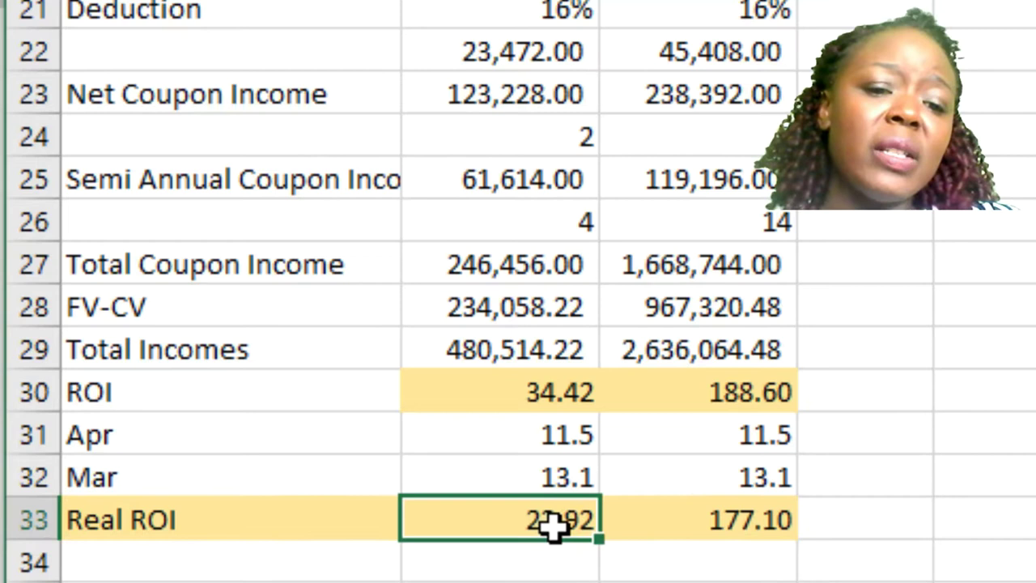
left_click(737, 538)
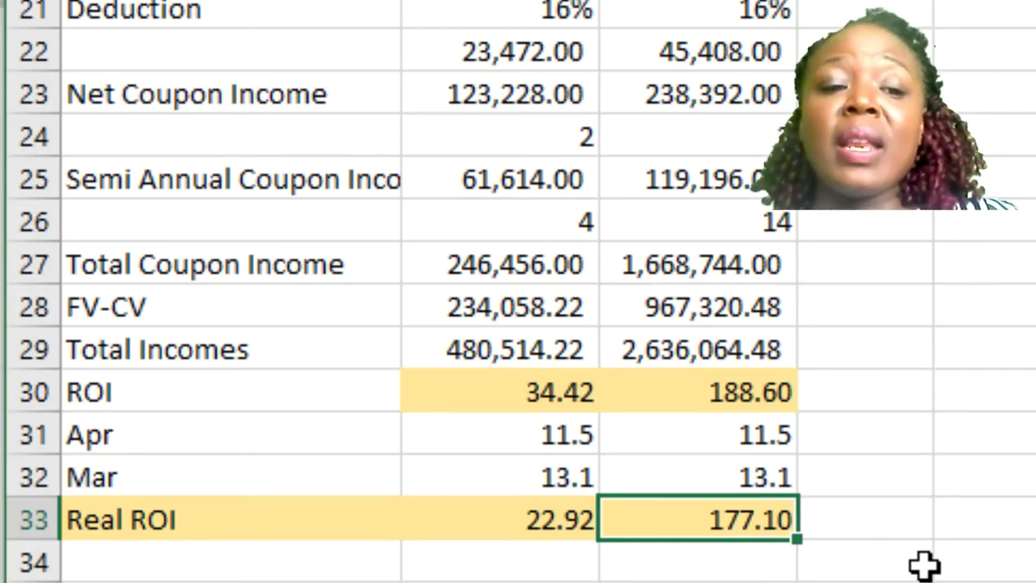
left_click(507, 347)
left_click(724, 359)
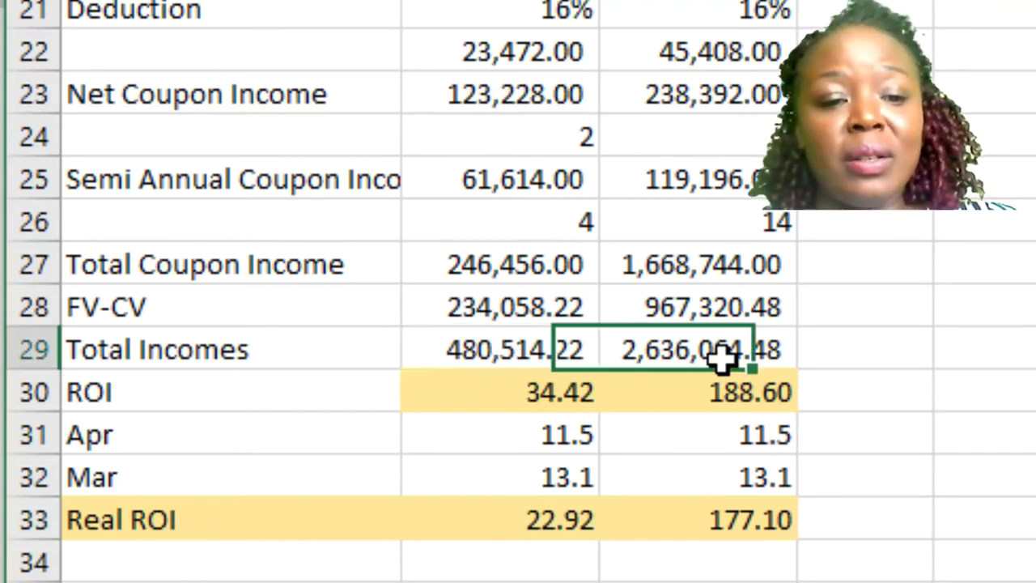
scroll(724, 359, "up", 1)
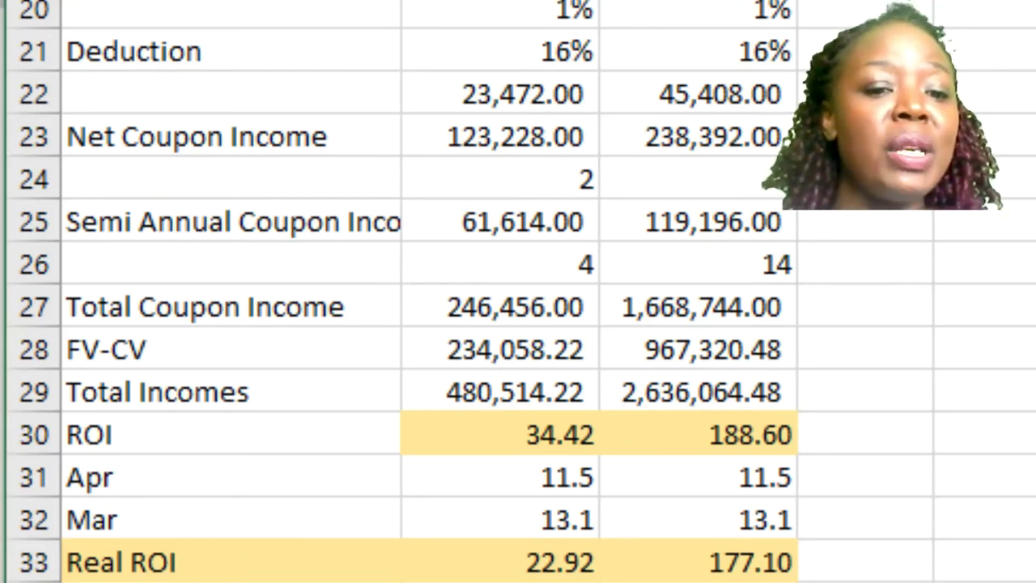
left_click(694, 400)
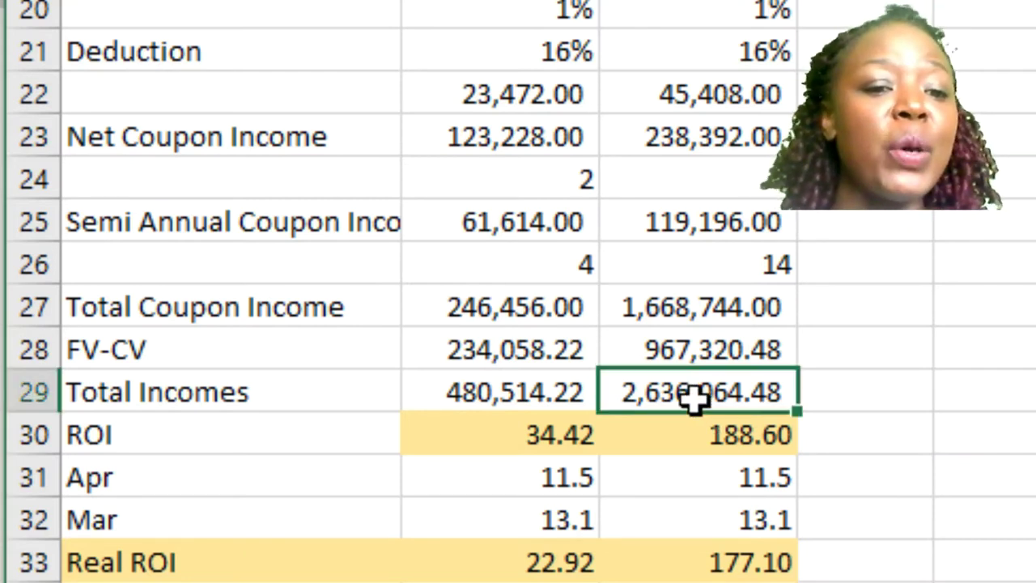
left_click(518, 392)
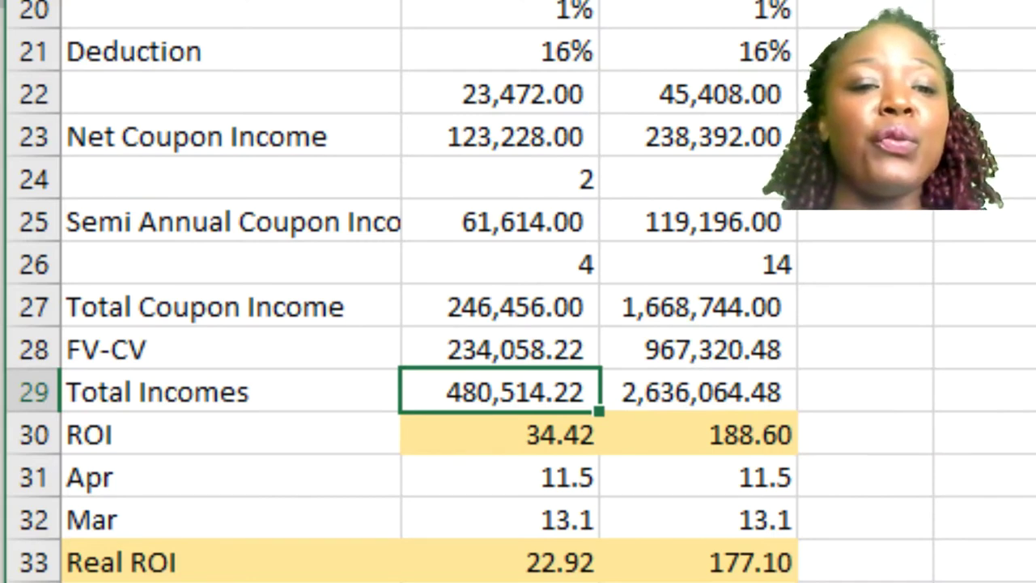
scroll(770, 9, "up", 2)
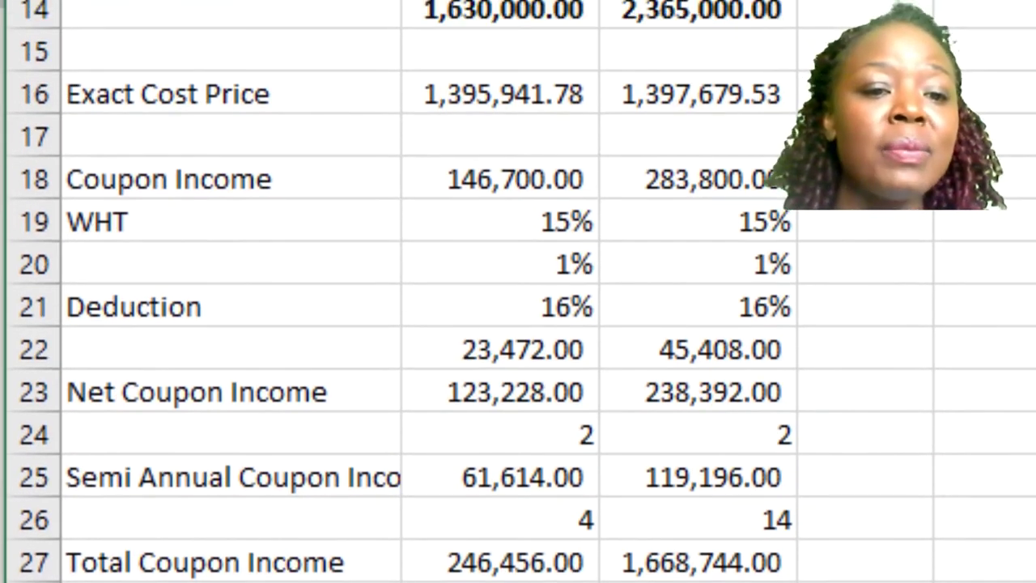
left_click(770, 10)
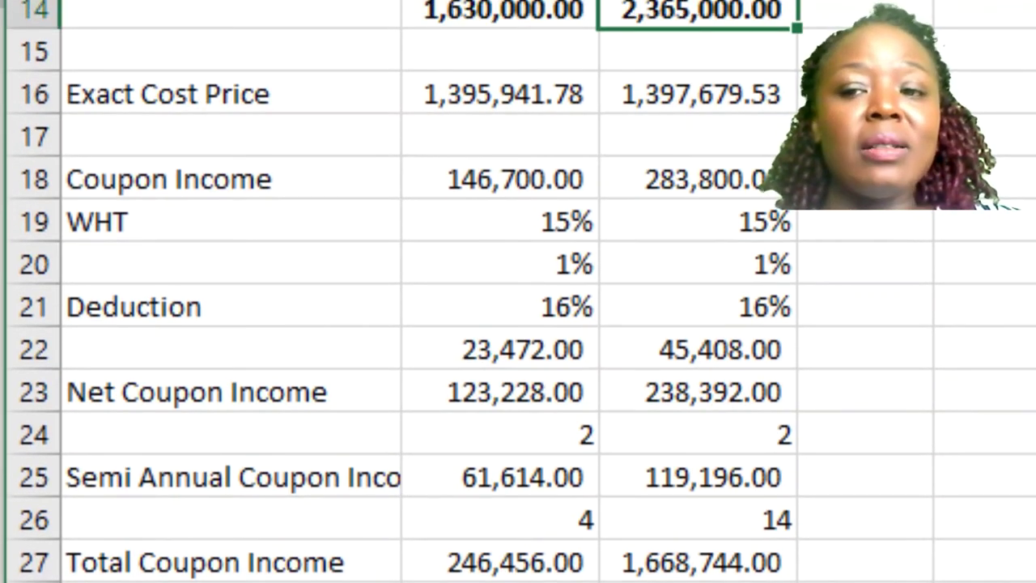
scroll(518, 292, "down", 2)
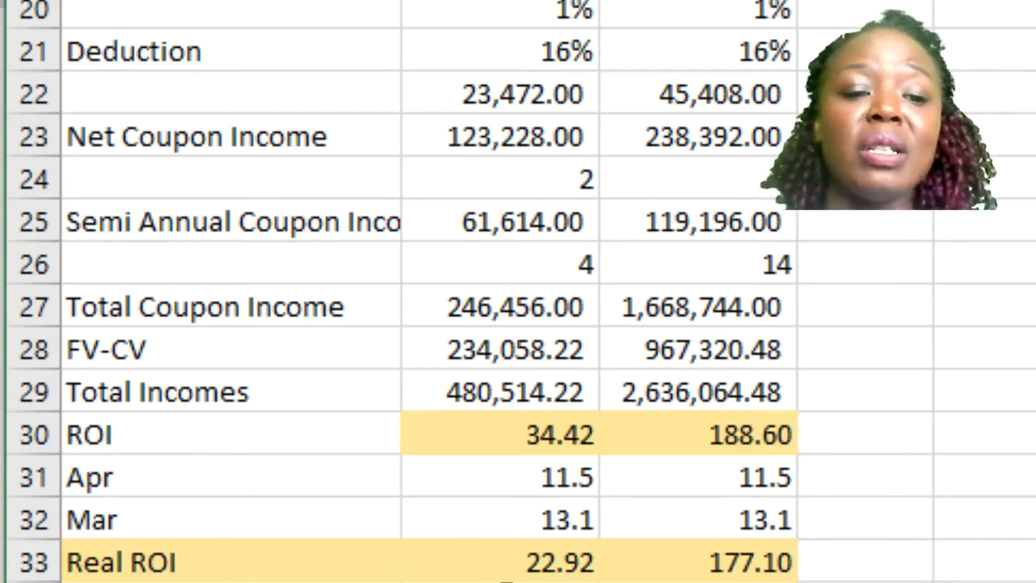
Review the 7 Year bond's Apr and Mar rates in C31:C32 against its Real ROI in C33.
left_click(782, 474)
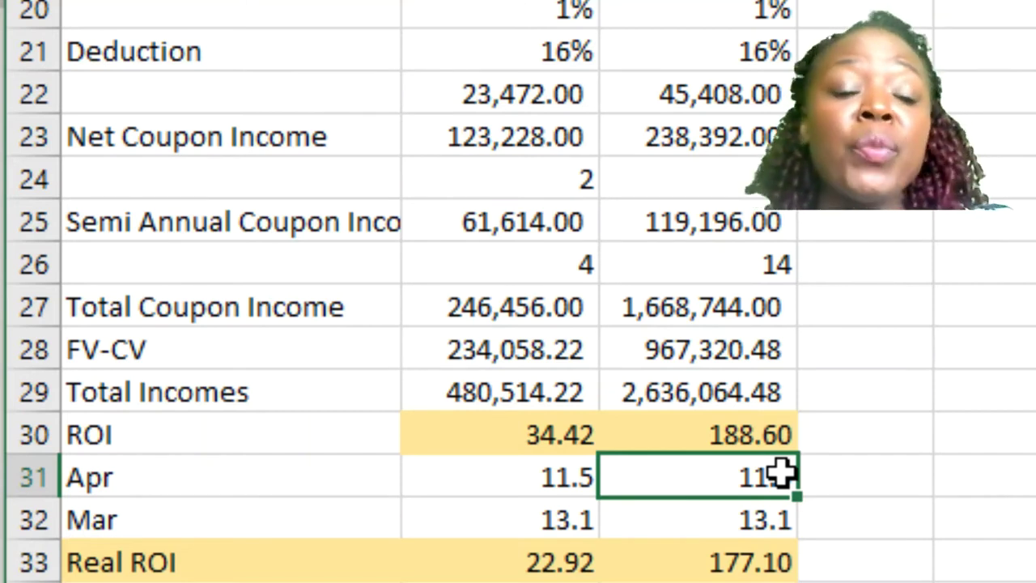
key("Down")
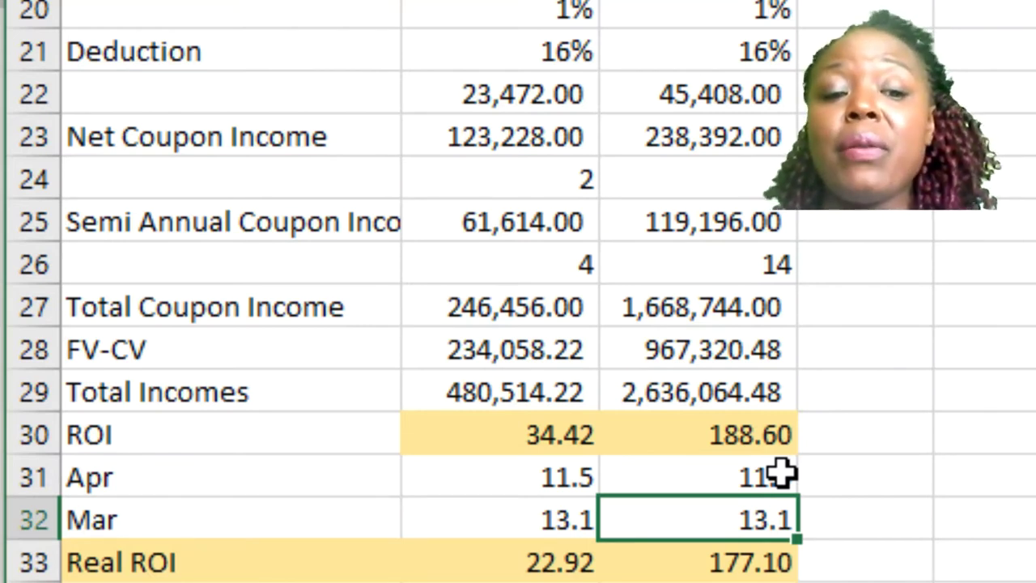
left_click(782, 474)
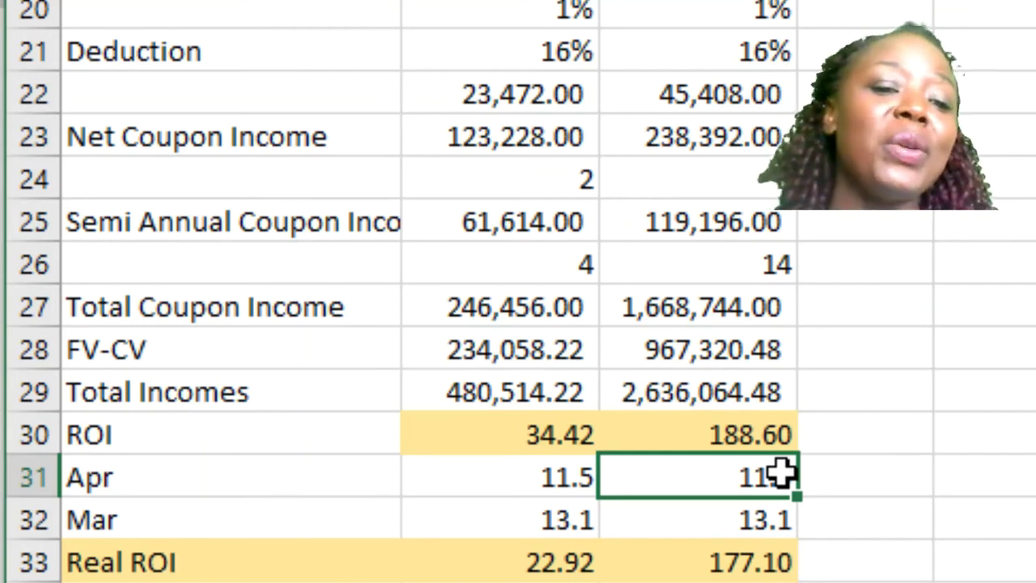
left_click(744, 561)
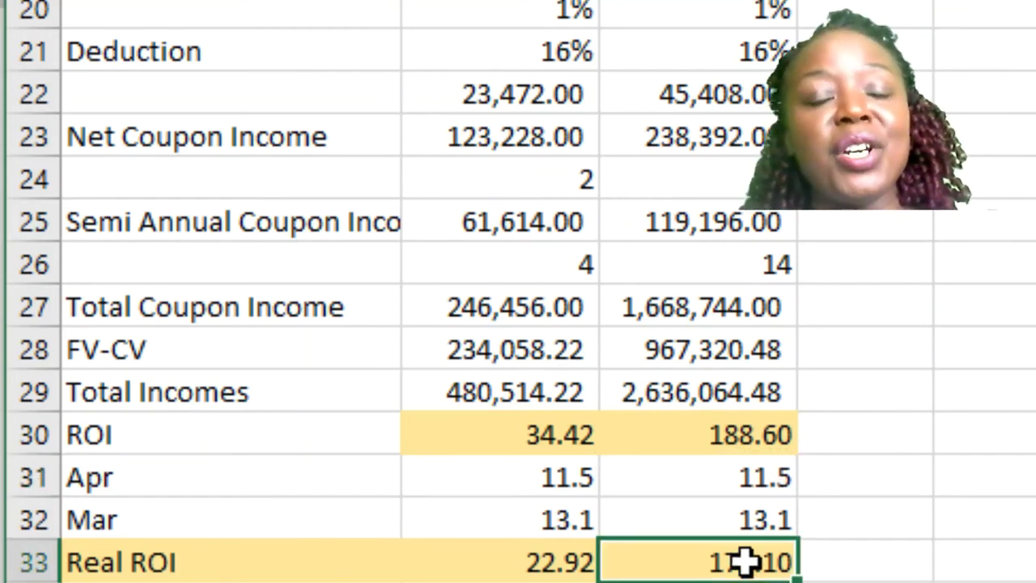